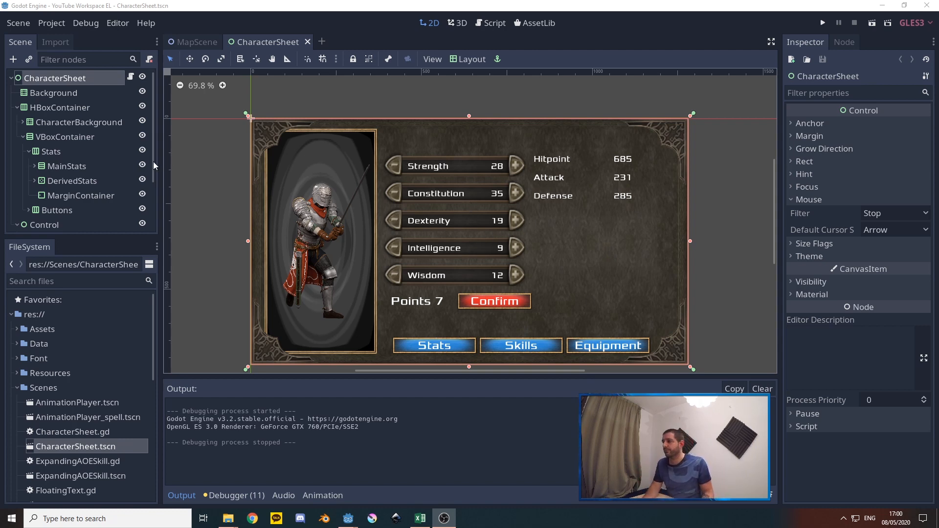
Examine the VBoxContainer, Stats and Buttons nodes, and check how hiding and showing Stats affects the layout
left_click(51, 150)
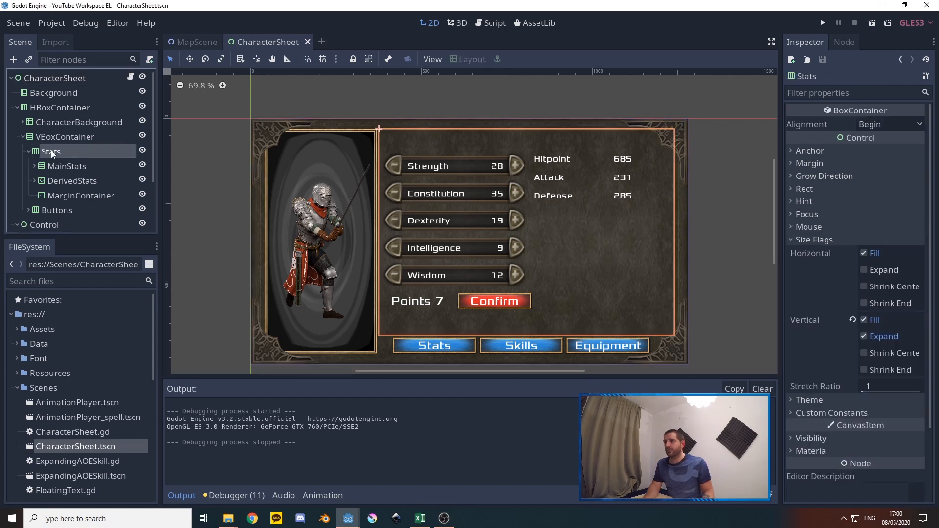
left_click(54, 138)
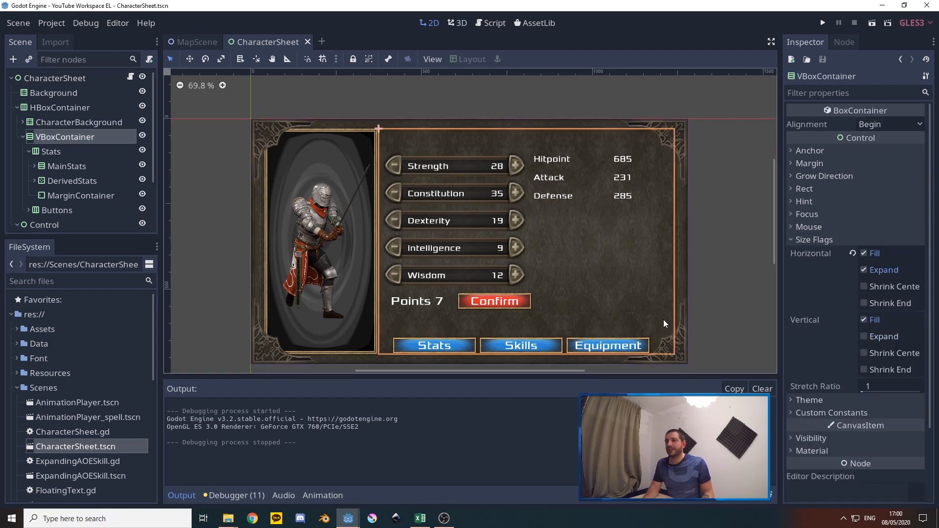
left_click(55, 151)
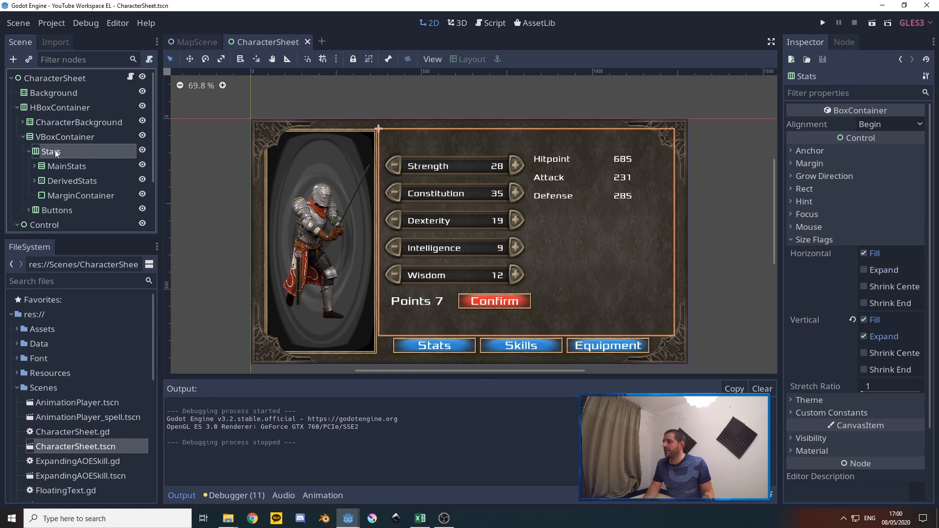
left_click(54, 151)
left_click(53, 207)
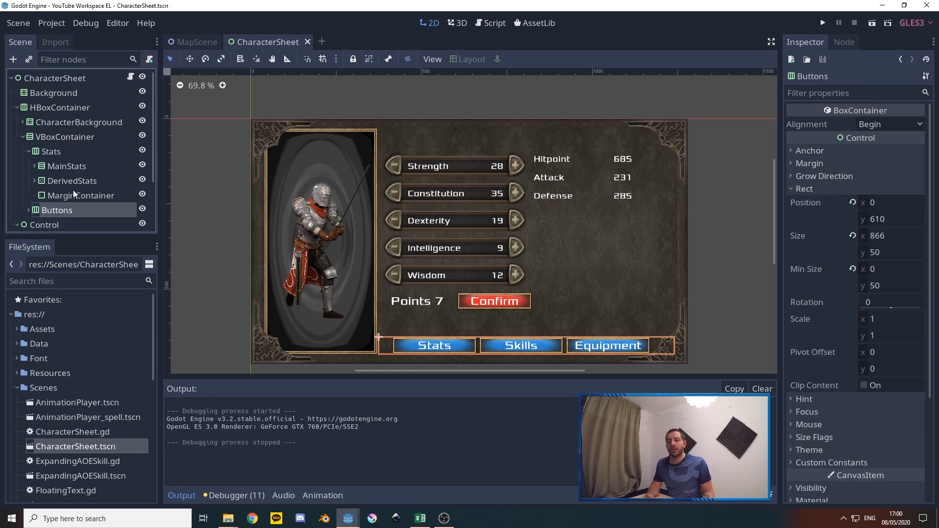
left_click(49, 151)
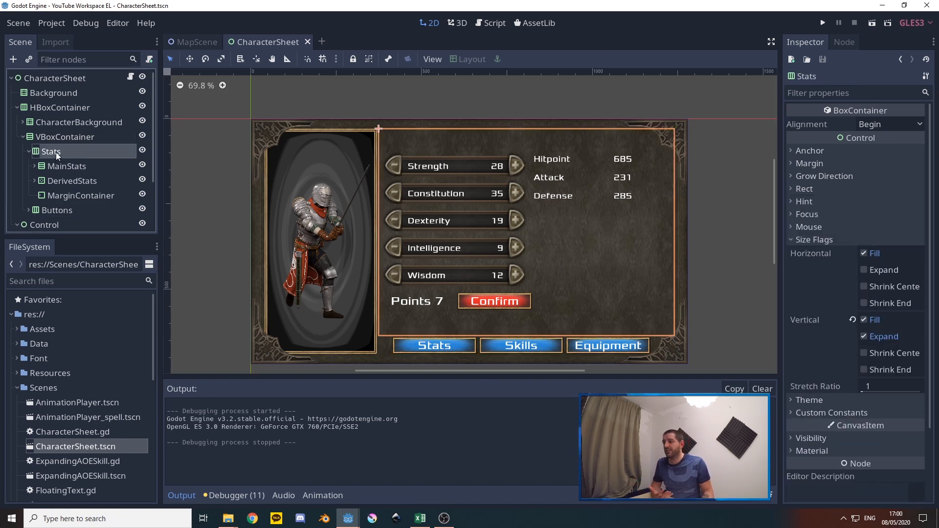
left_click(143, 153)
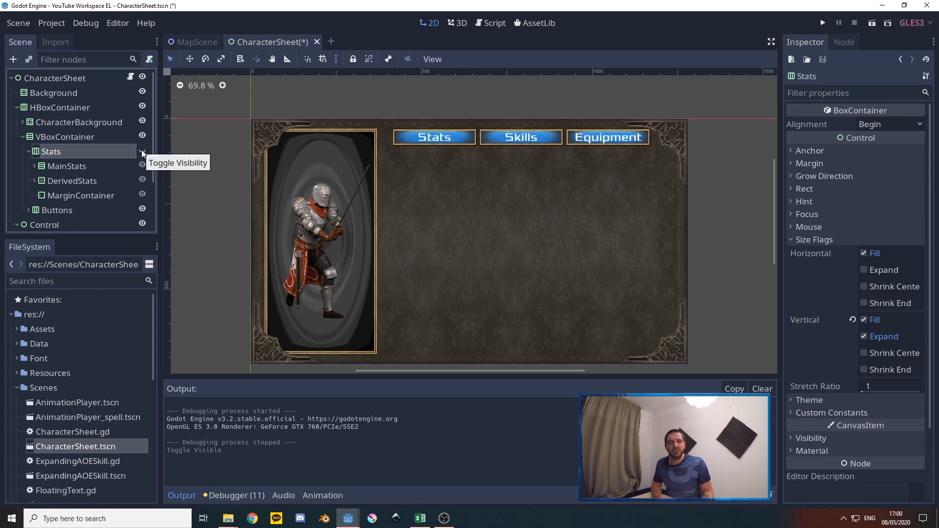
left_click(142, 150)
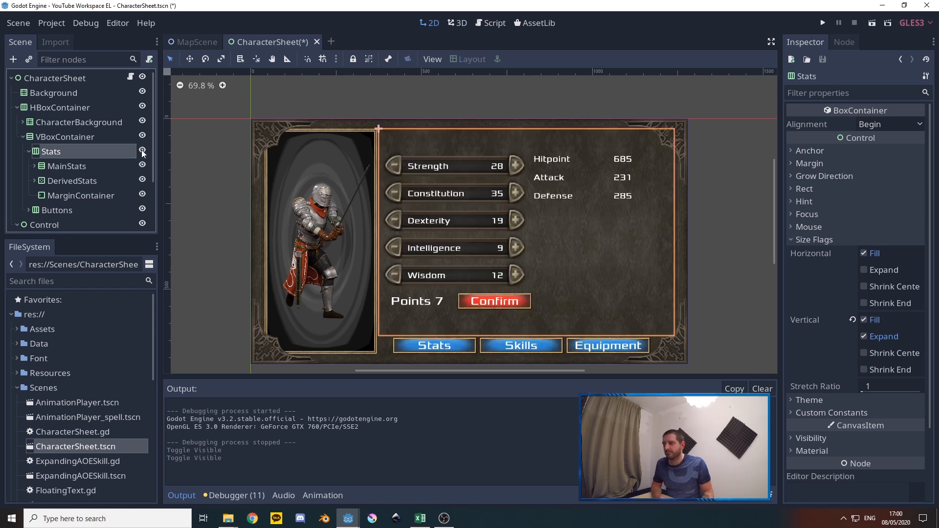
Add a Control node under the VBoxContainer and place it between Stats and Buttons
left_click(29, 151)
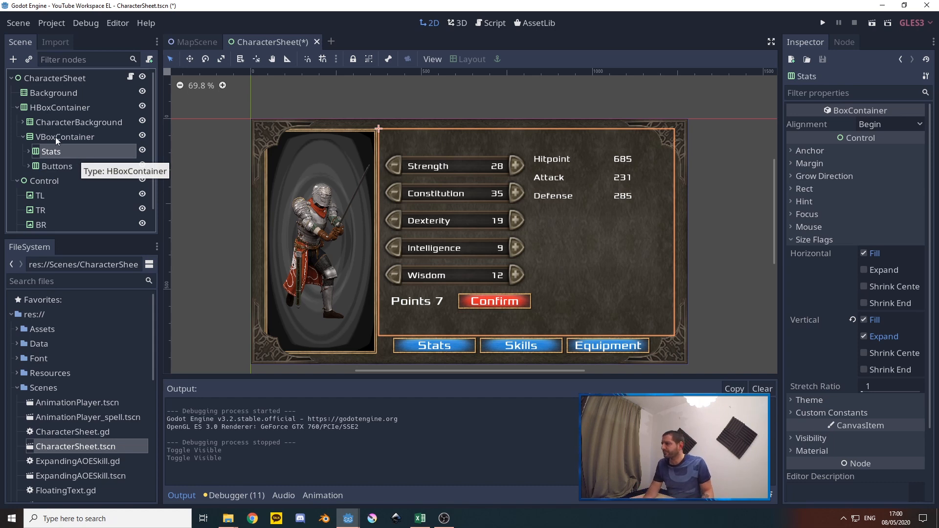
right_click(53, 136)
left_click(79, 146)
type("c")
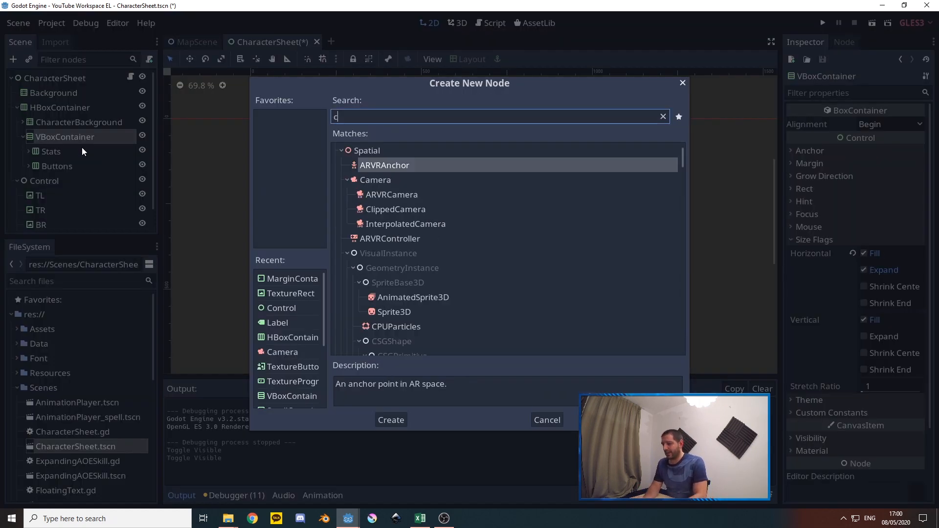
type("ontrol")
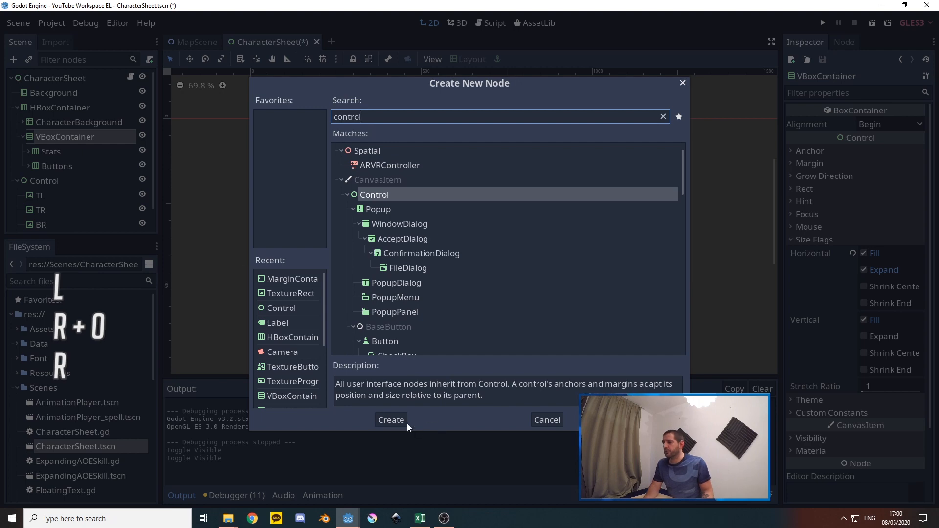
left_click(391, 420)
left_click_drag(57, 181, 51, 158)
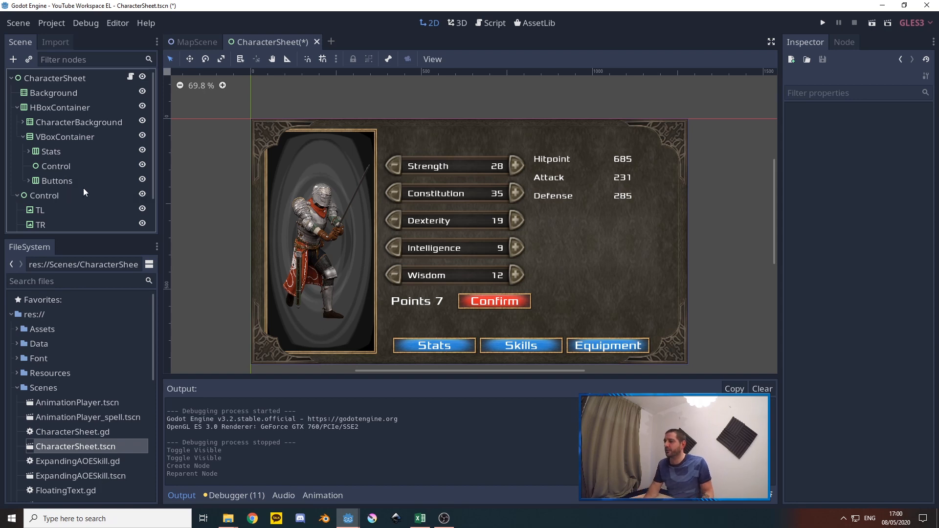
Set the mouse filter of the Control node between Stats and Buttons to Ignore and rename the node Skills
left_click(53, 167)
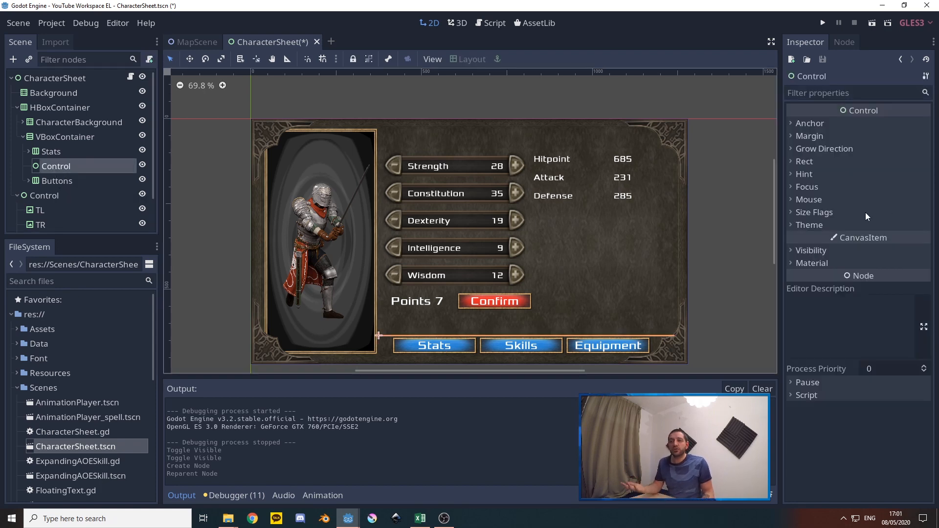
left_click(811, 201)
left_click(903, 215)
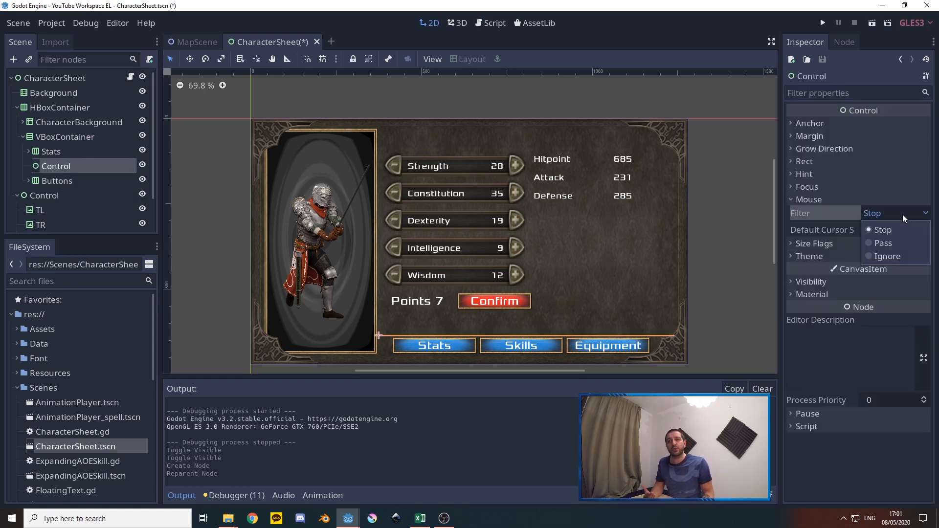
left_click(899, 257)
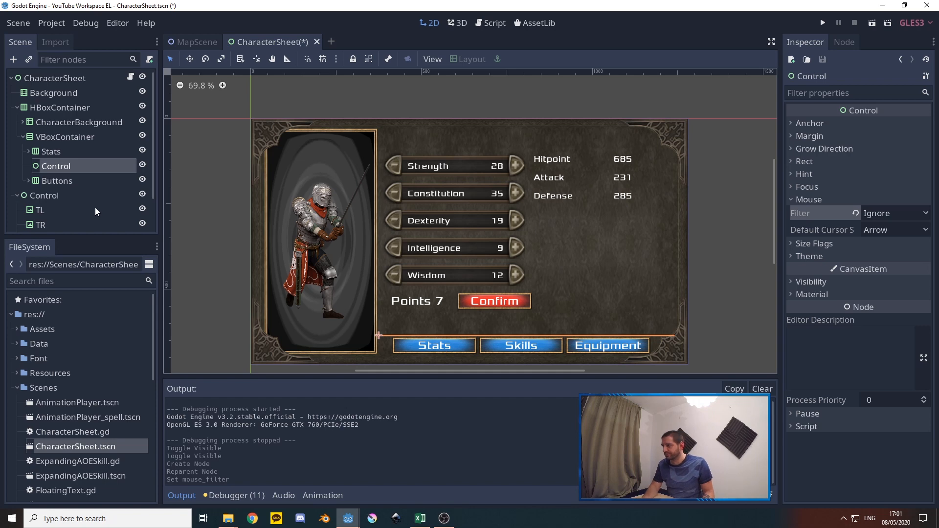
right_click(53, 168)
left_click(82, 260)
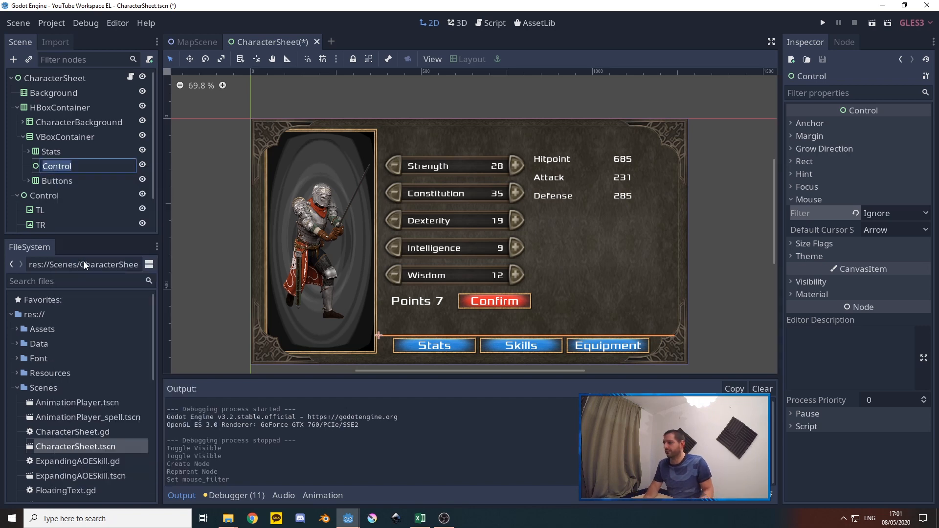
type("Skills")
key("Return")
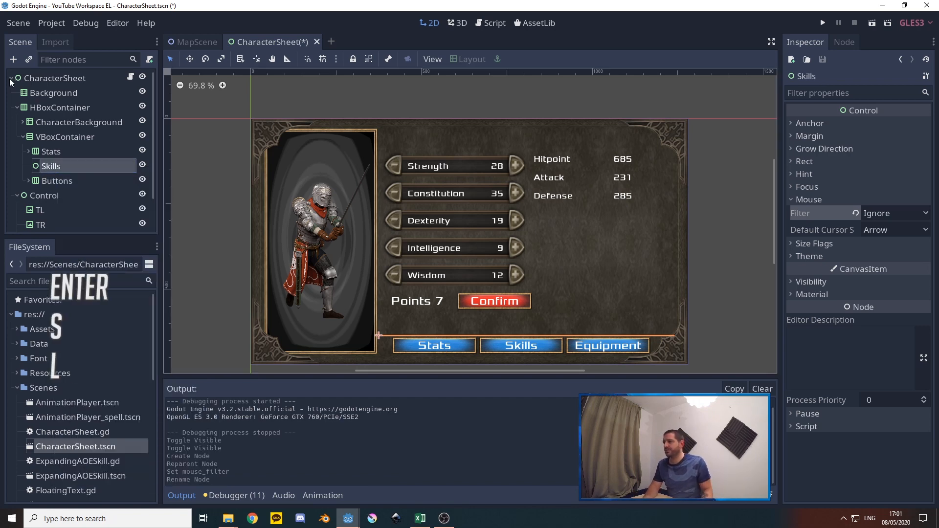
Add a VBoxContainer as a child of the Skills node and duplicate it
right_click(59, 168)
left_click(84, 178)
type("vbox")
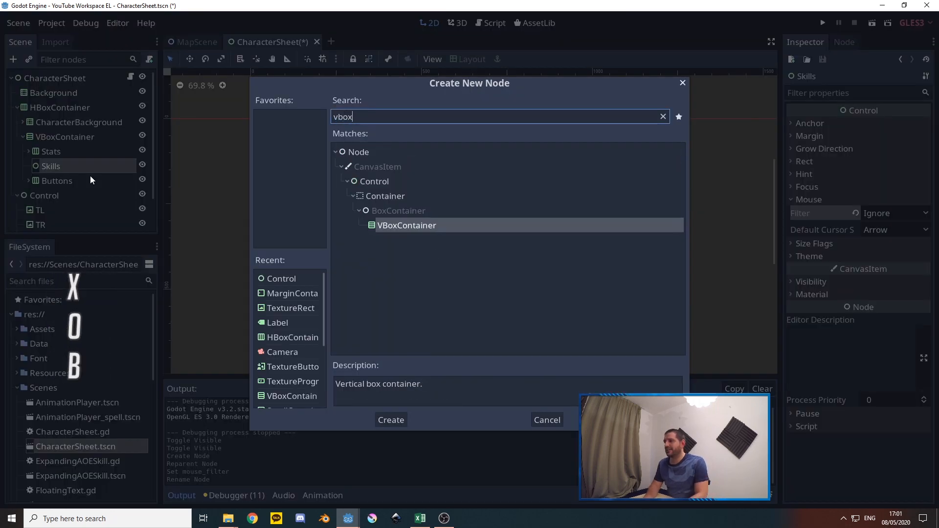
key("Return")
key("ctrl+d")
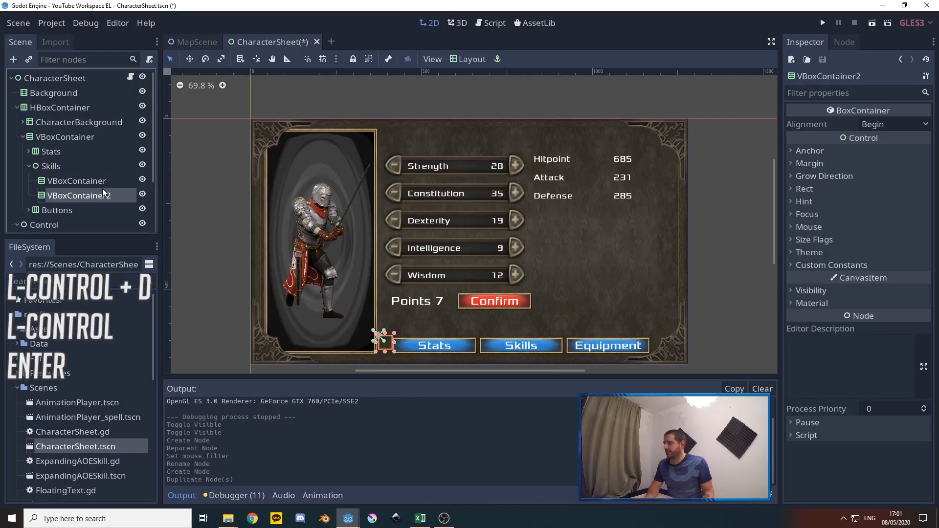
Rename the two containers under Skills to SkillsConnector and SkillTree
right_click(72, 182)
left_click(108, 271)
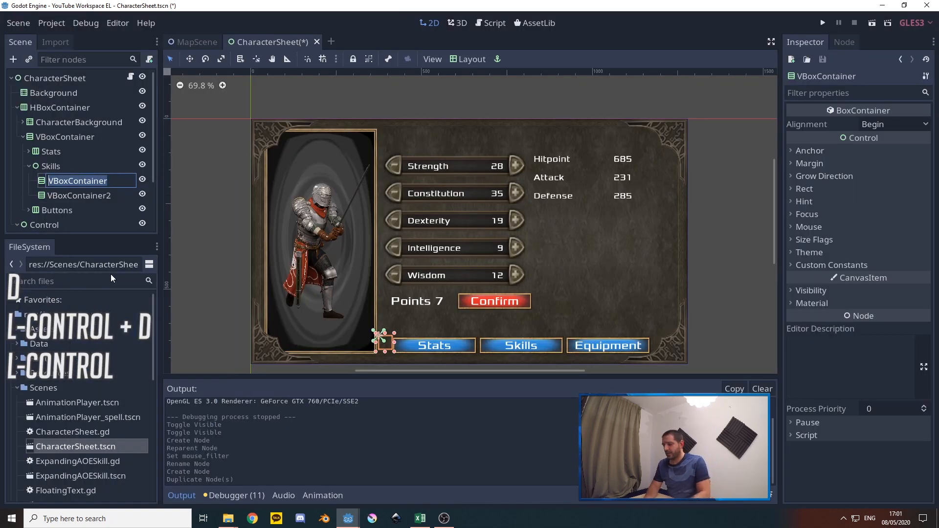
type("Skills")
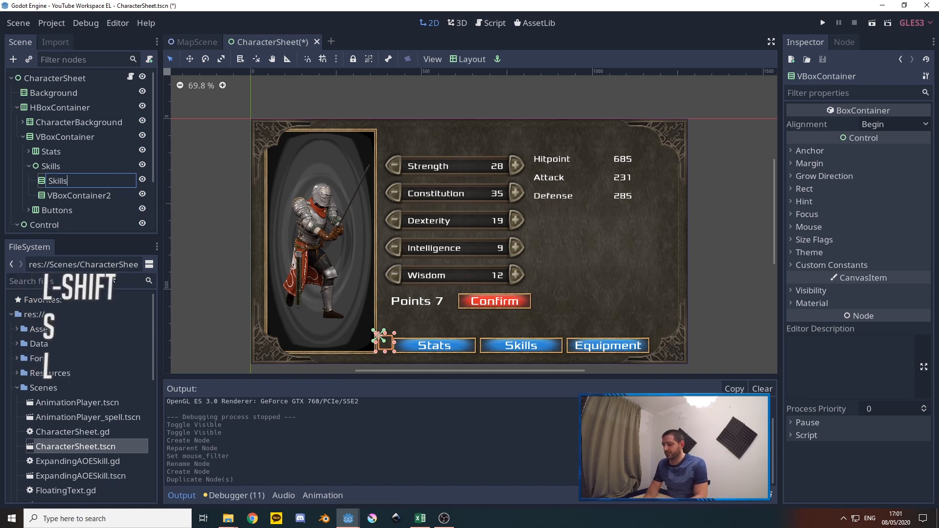
type("Connector")
key("Return")
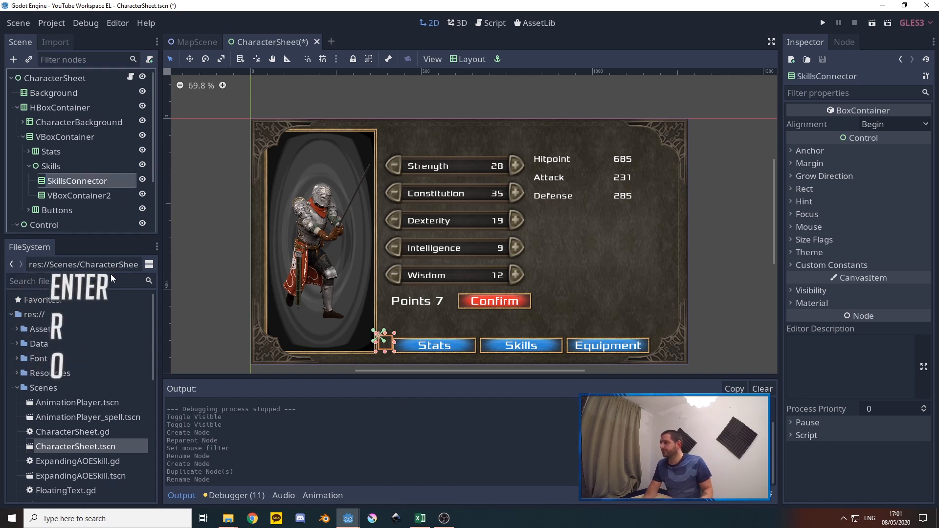
right_click(78, 196)
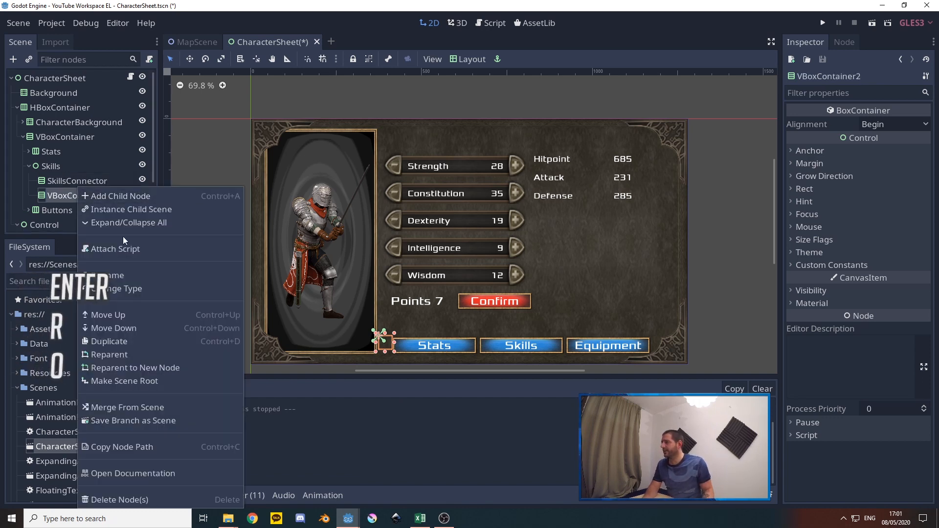
left_click(108, 277)
type("SkillTree")
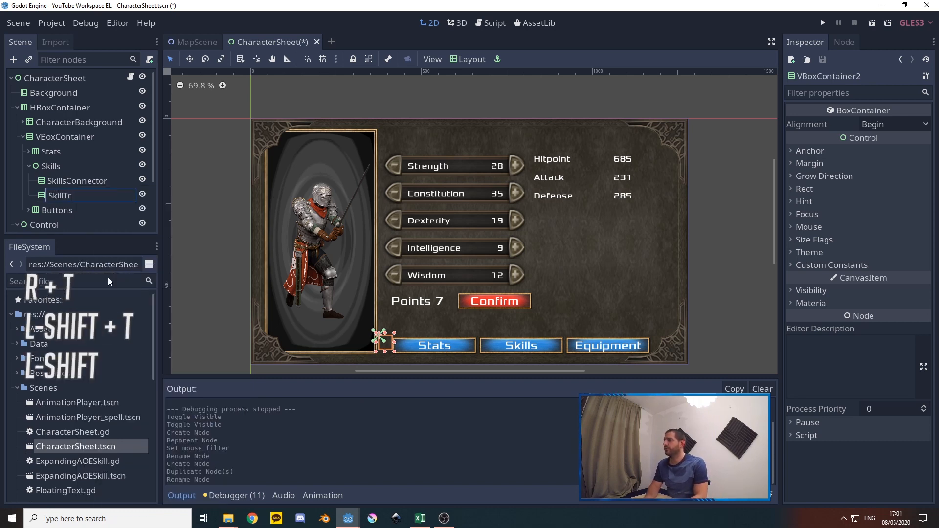
key("Return")
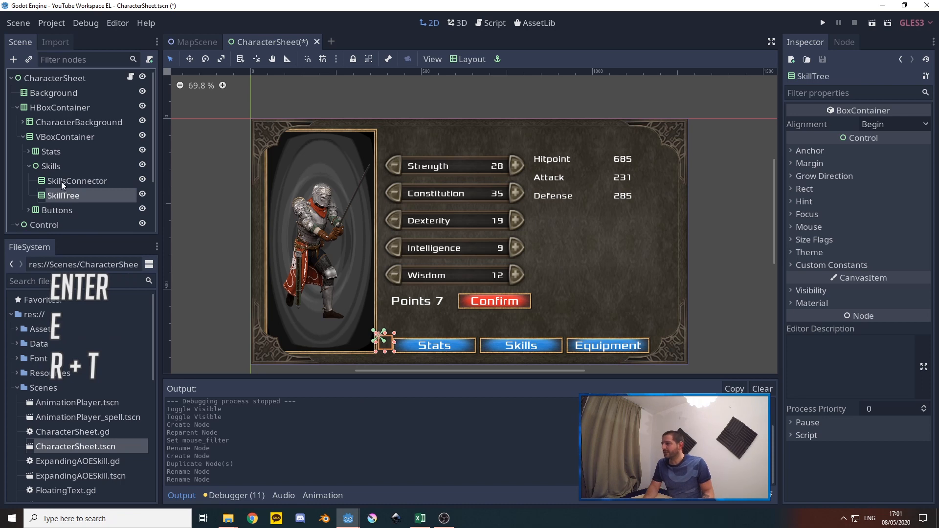
Hide the Stats node and enable vertical Expand in the size flags of the Skills node
left_click(47, 166)
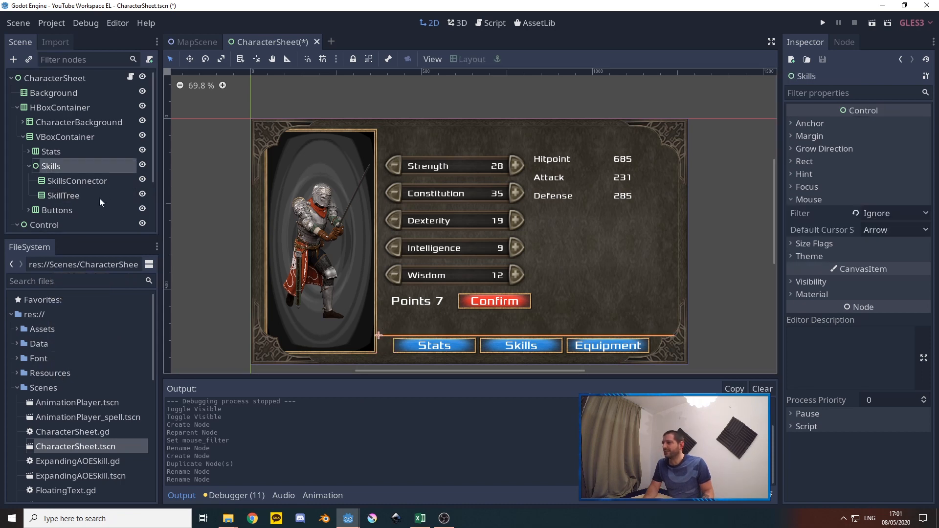
left_click(141, 150)
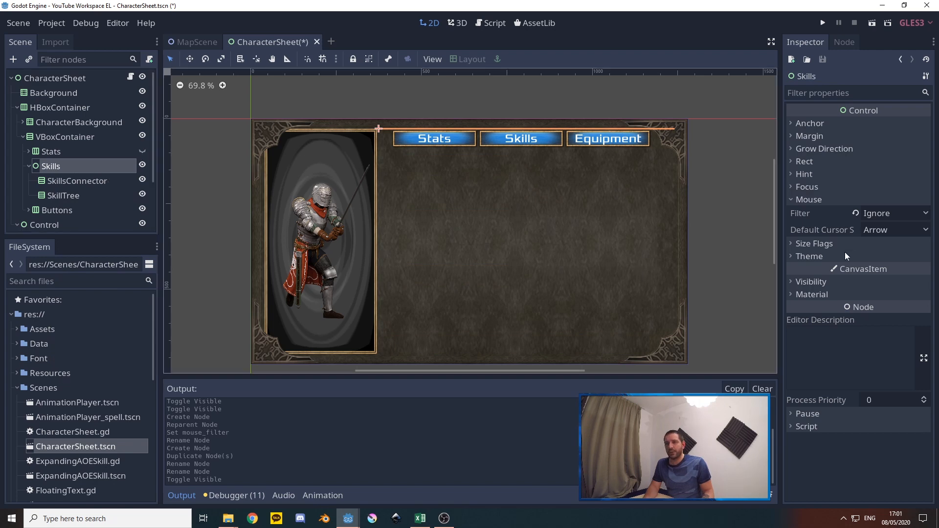
left_click(814, 243)
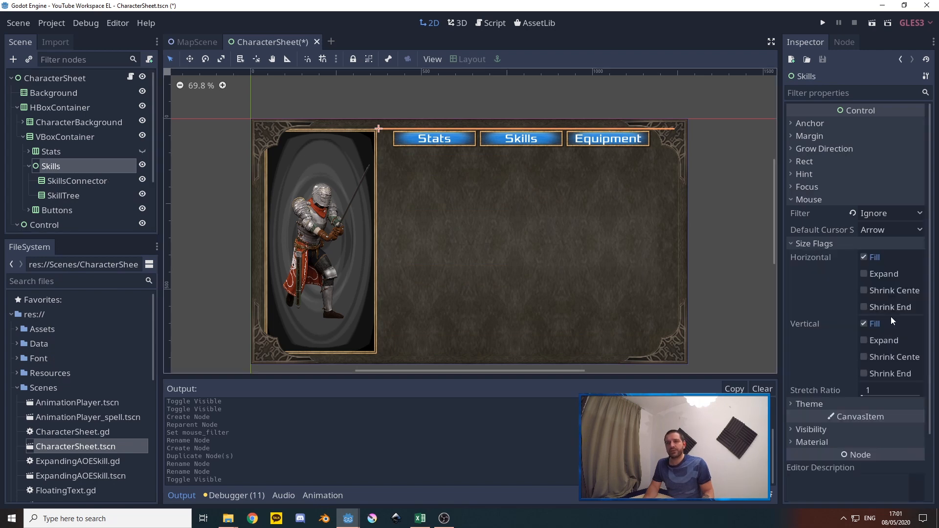
left_click(864, 341)
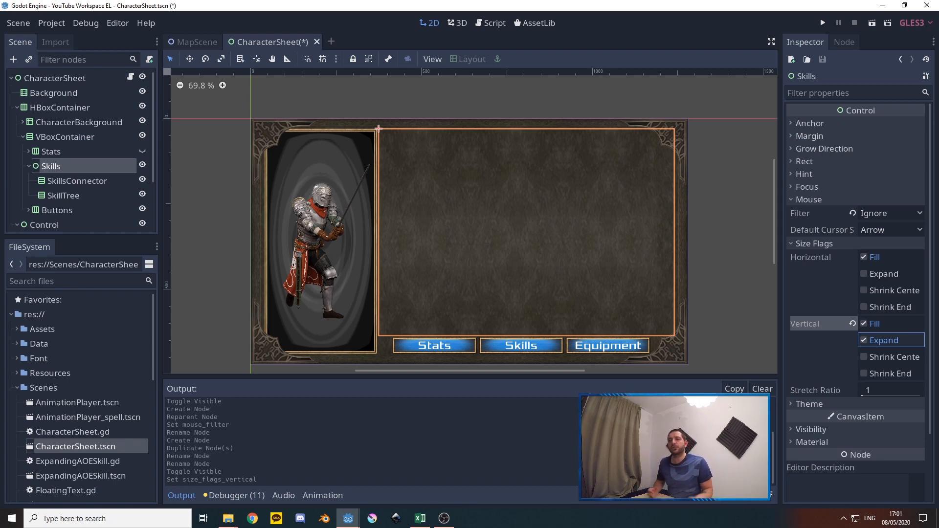
Apply a layout preset to SkillsConnector and SkillTree that makes each fill the whole Skills area
left_click(87, 181)
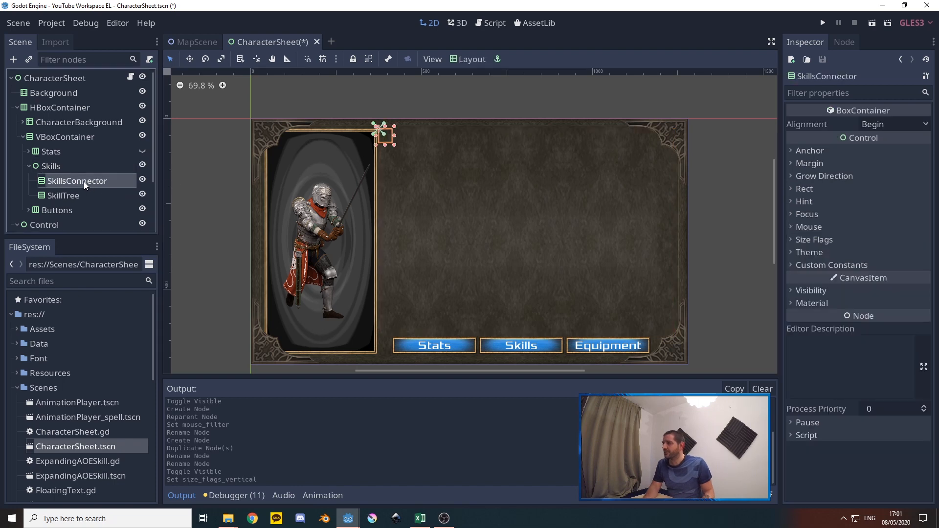
left_click(461, 59)
left_click(486, 287)
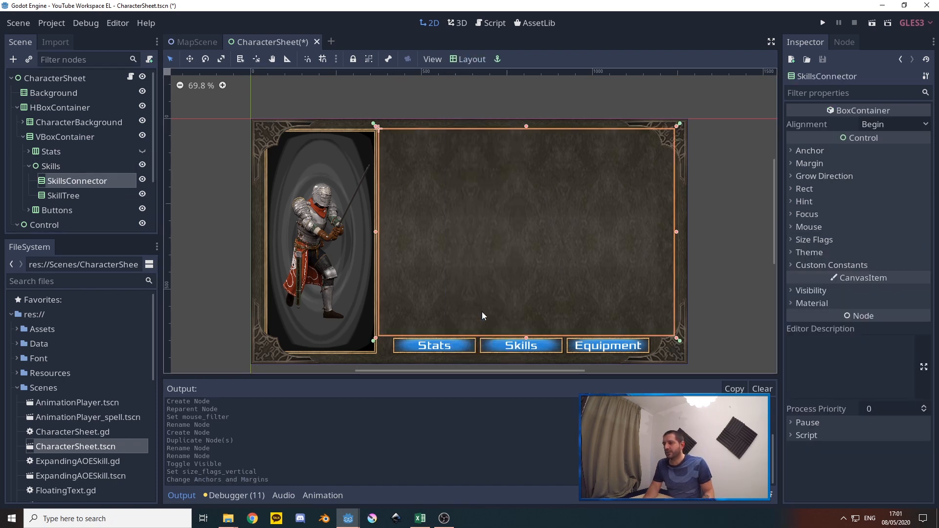
key("Down")
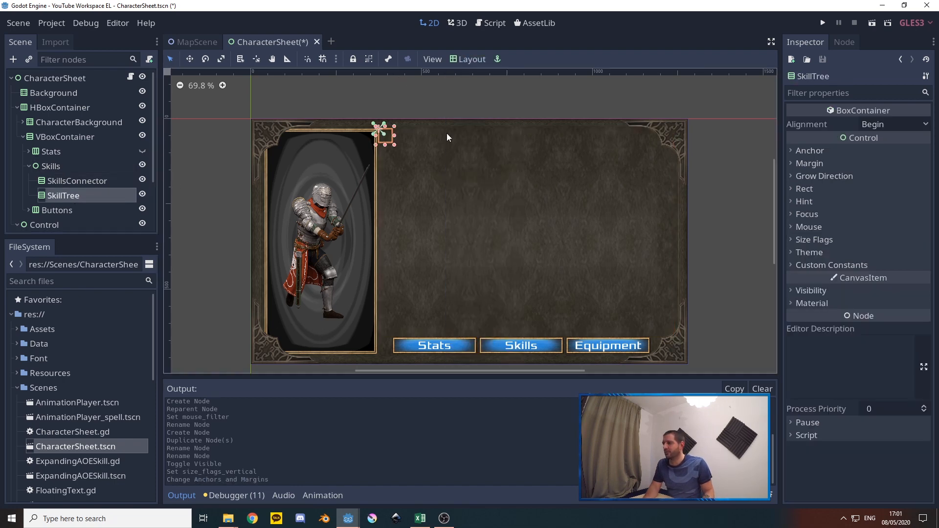
left_click(468, 60)
left_click(485, 313)
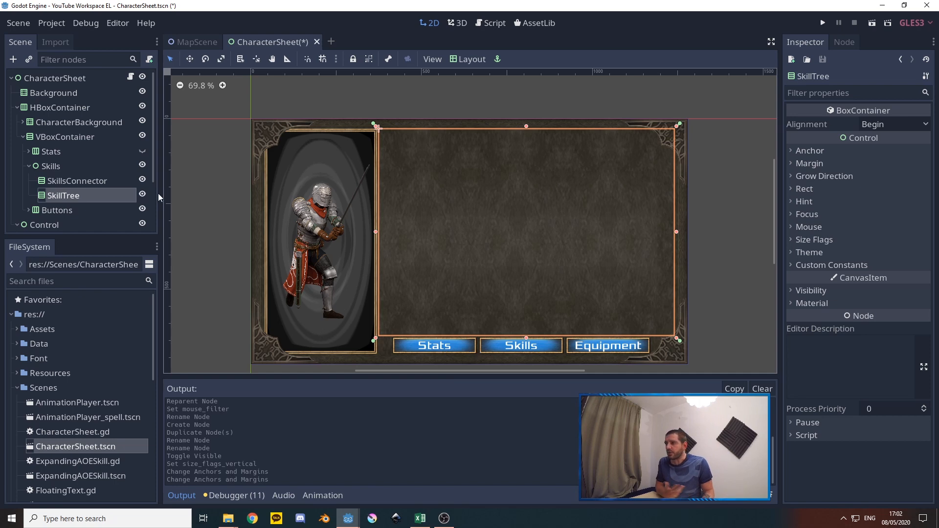
Connect the pressed signal of the Stats button under Buttons to the CharacterSheet script as _on_Stats_pressed
left_click(24, 138)
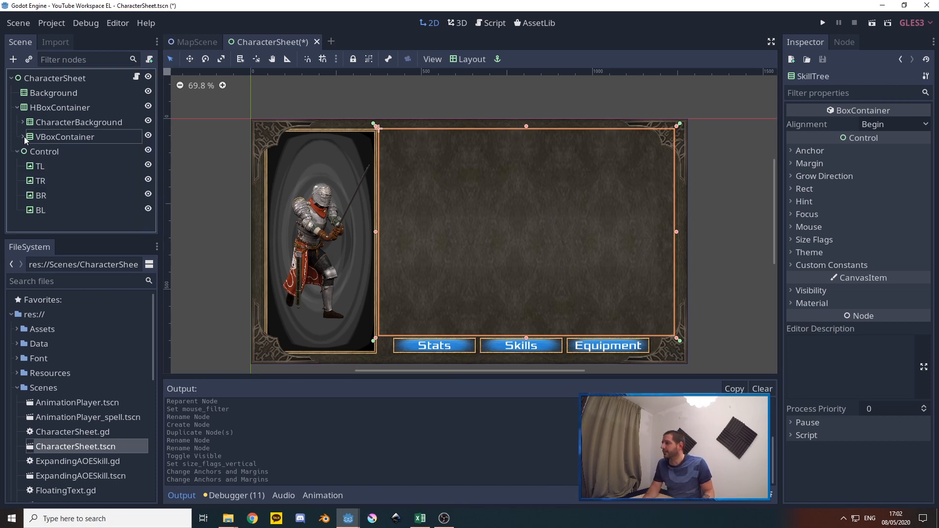
left_click(24, 138)
left_click(29, 166)
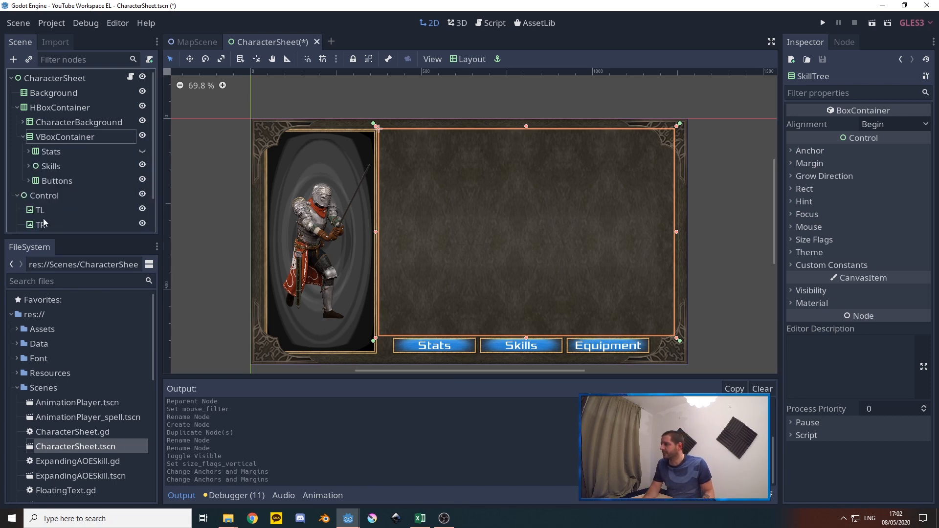
left_click(29, 181)
scroll(97, 185, "down", 4)
scroll(96, 184, "down", 2)
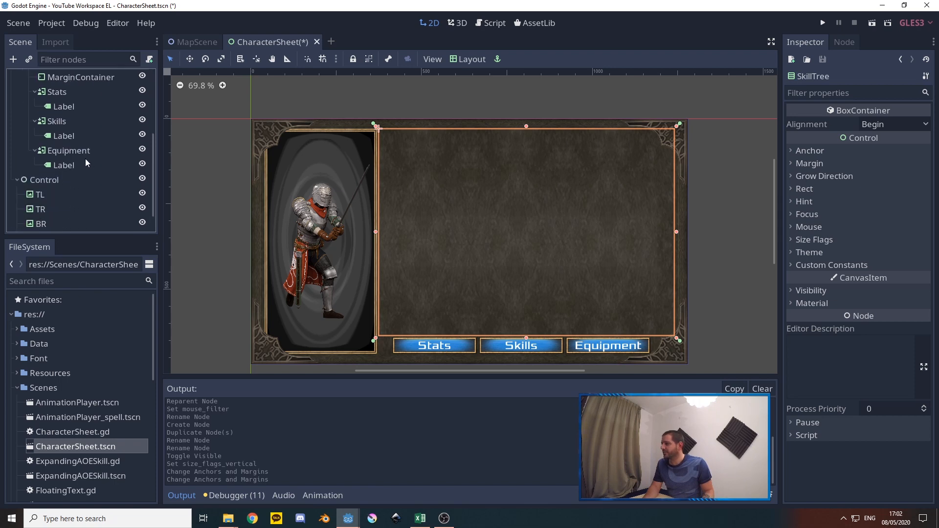
scroll(61, 125, "up", 1)
left_click(57, 113)
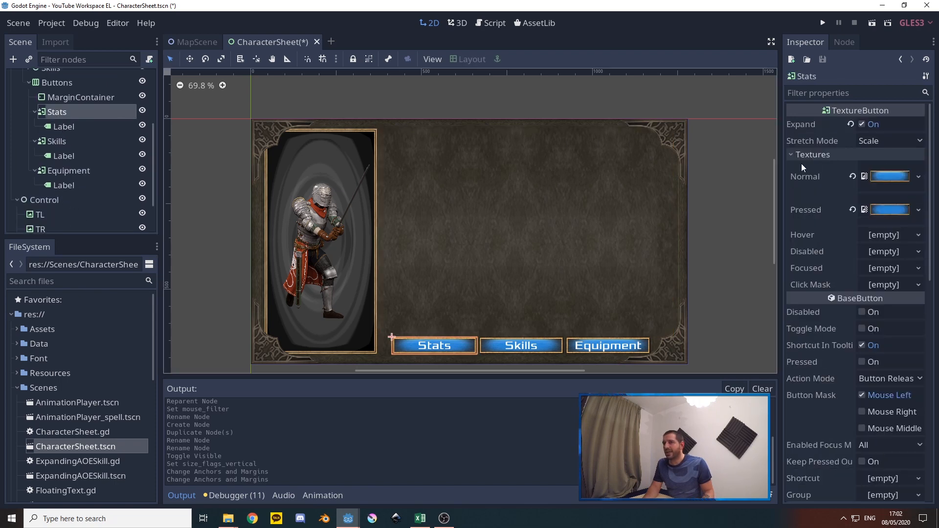
left_click(845, 41)
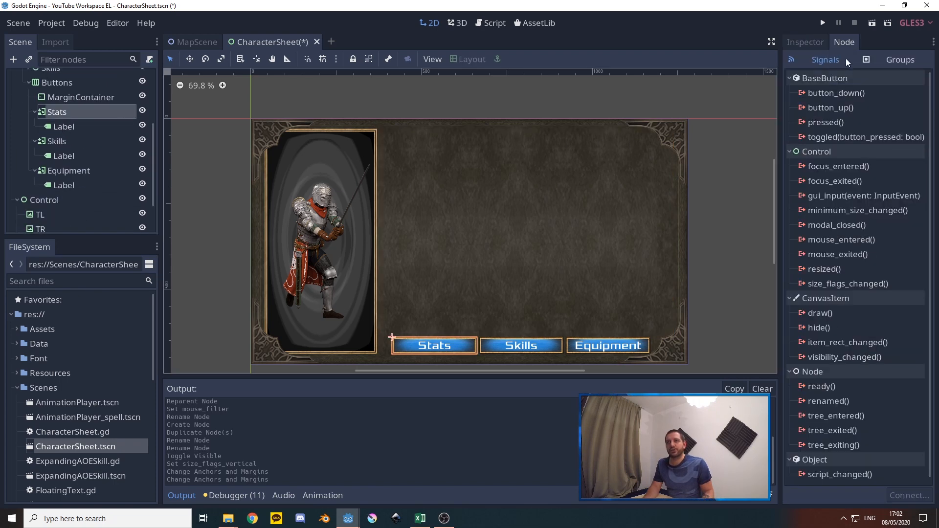
double_click(832, 122)
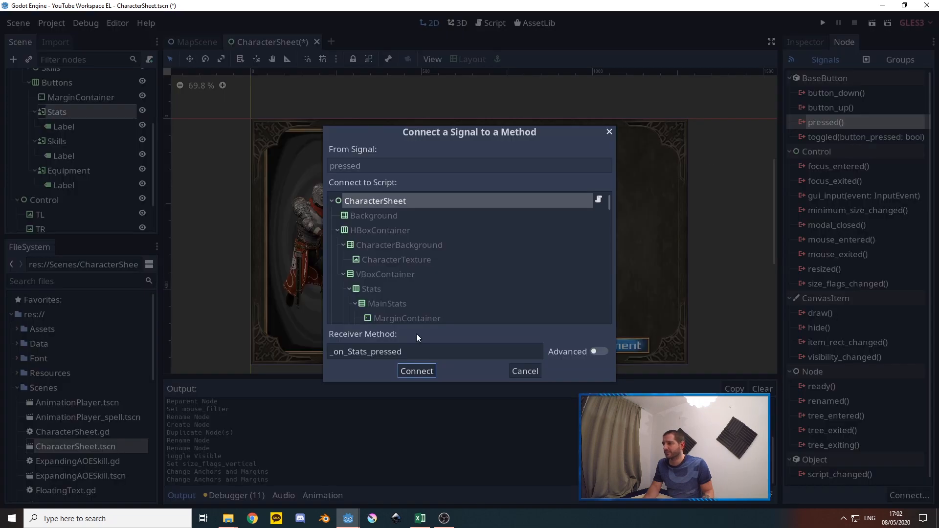
left_click(416, 371)
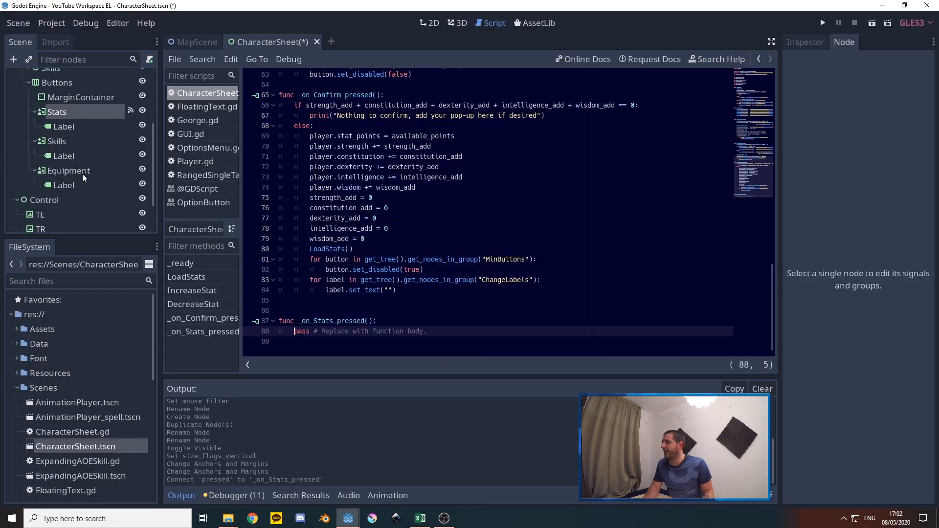
Connect the pressed signal of the Skills button under Buttons to the CharacterSheet script as _on_Skills_pressed
left_click(64, 141)
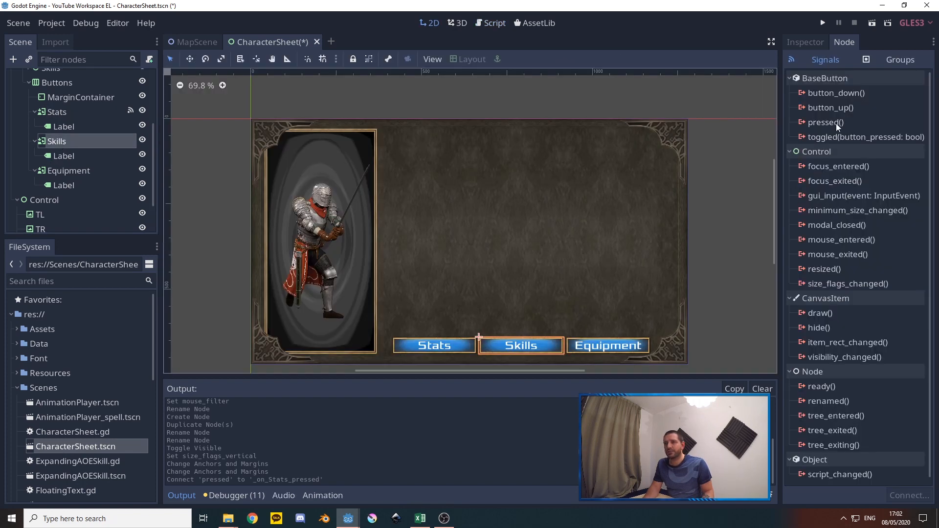
right_click(827, 124)
left_click(857, 133)
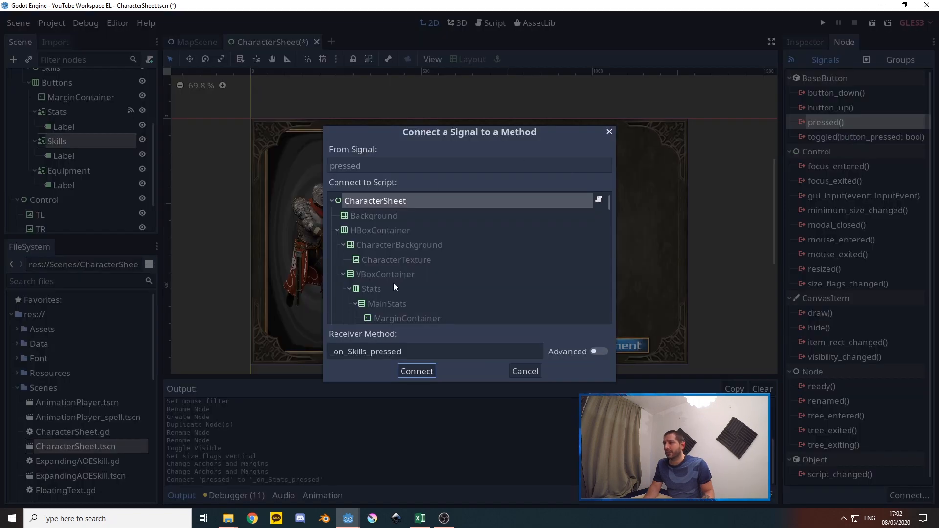
left_click(420, 371)
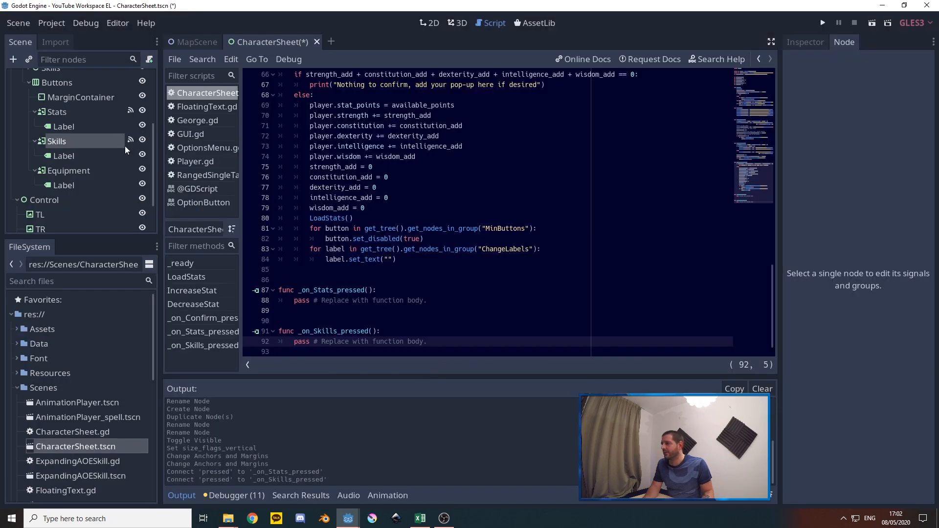
Copy the node path of the Skills page node and replace the placeholder body of _on_Skills_pressed with it
scroll(488, 212, "down", 1)
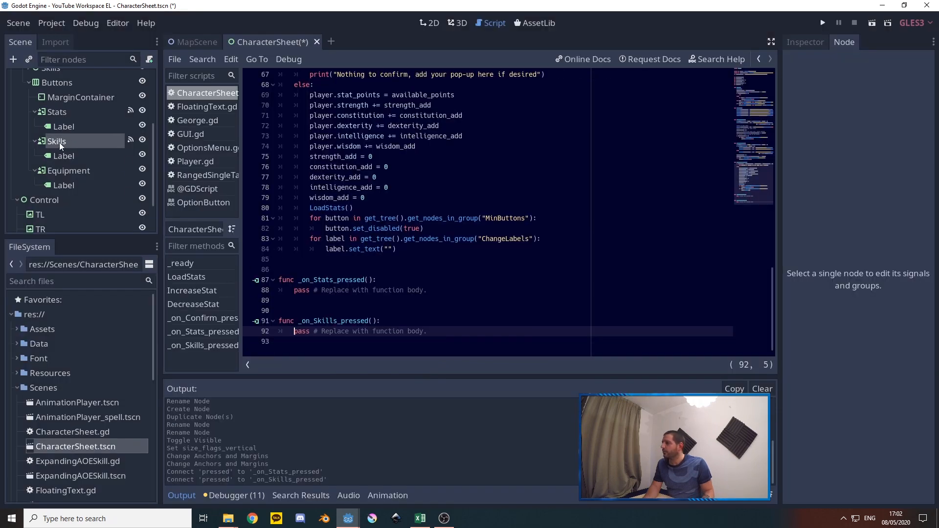
scroll(60, 142, "up", 3)
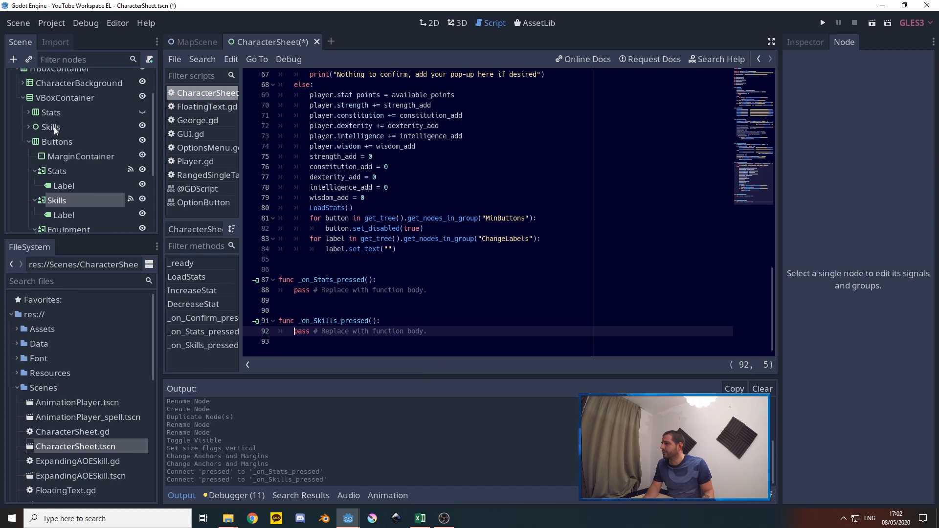
right_click(52, 128)
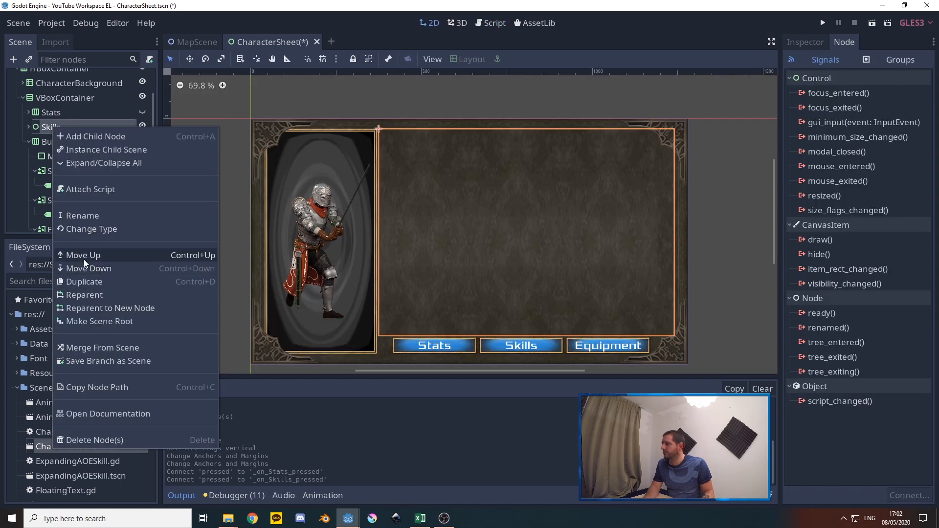
key("Escape")
left_click(492, 21)
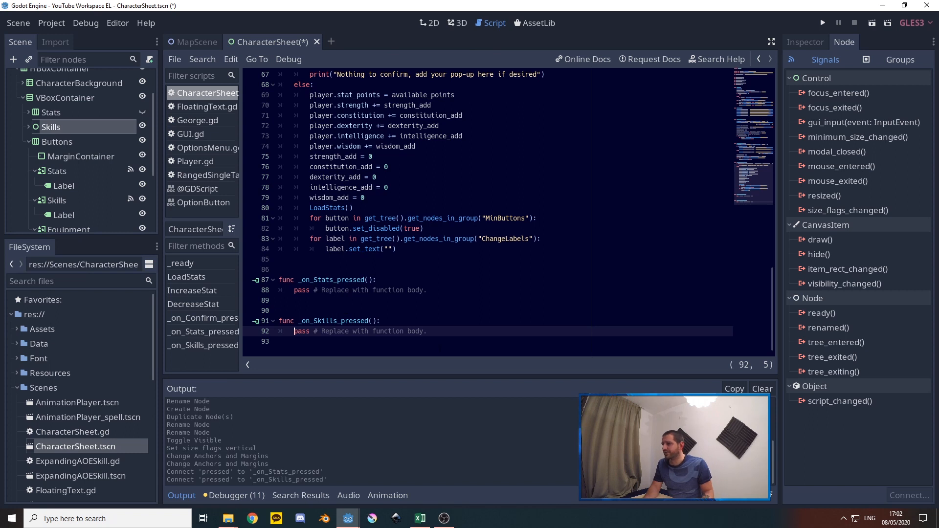
left_click_drag(428, 331, 293, 331)
type("HBoxContainer/VBoxContainer/Skills")
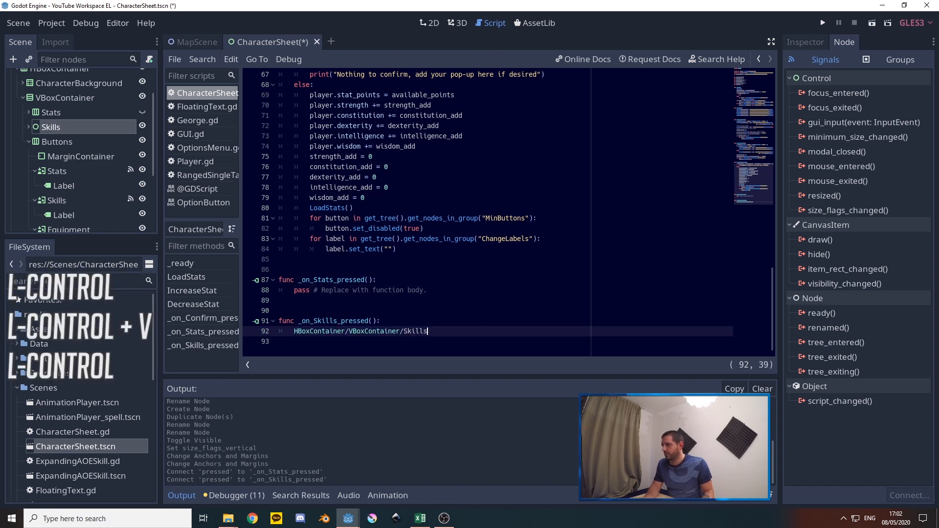
Complete the pasted path in _on_Skills_pressed as get_node("HBoxContainer/VBoxContainer/Skills").show()
left_click(294, 331)
type("get_nod")
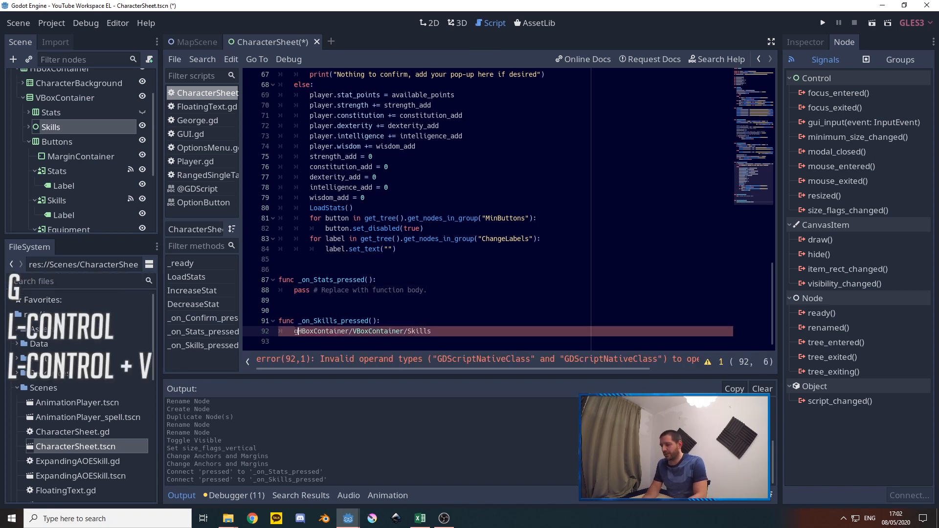
type("e(\"")
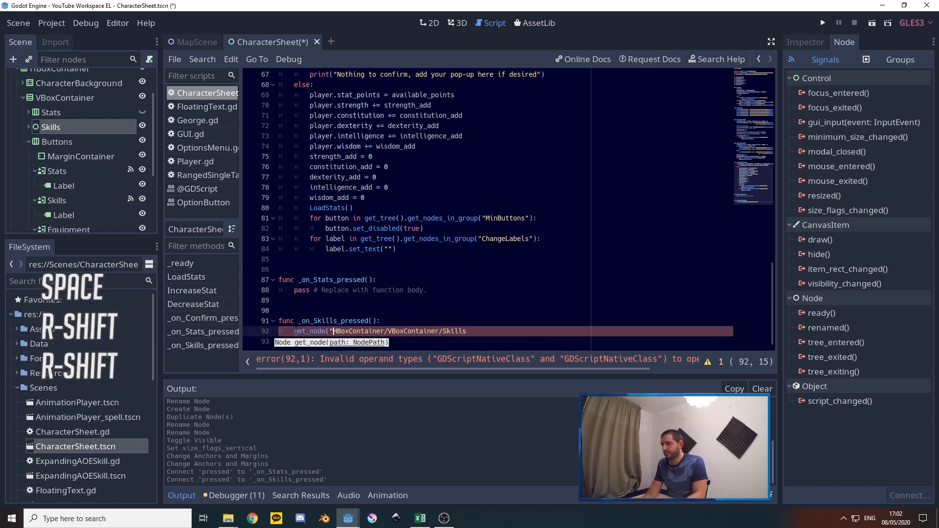
left_click(473, 332)
type("\")")
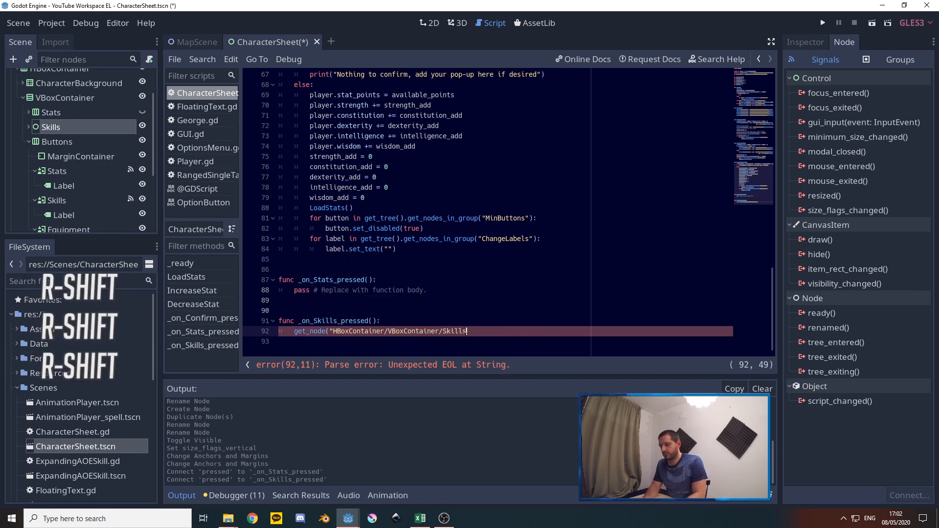
type(".")
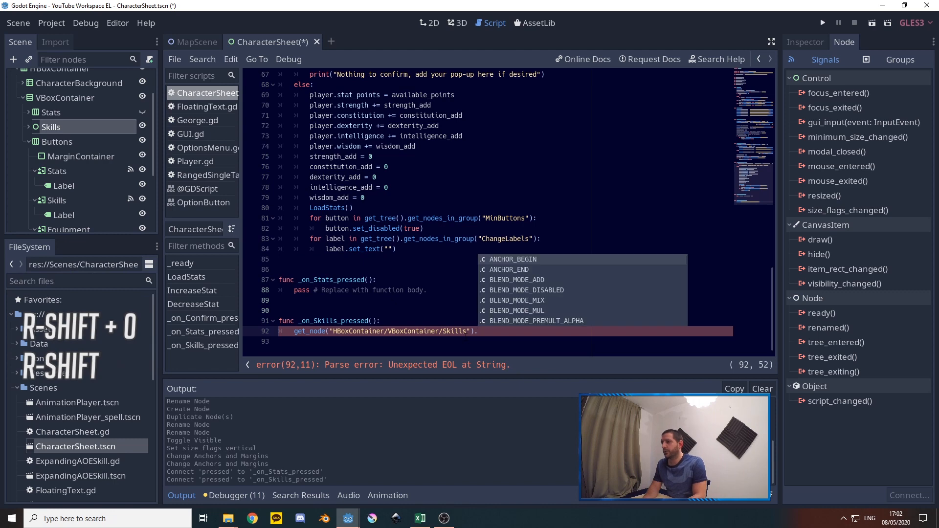
type("show()")
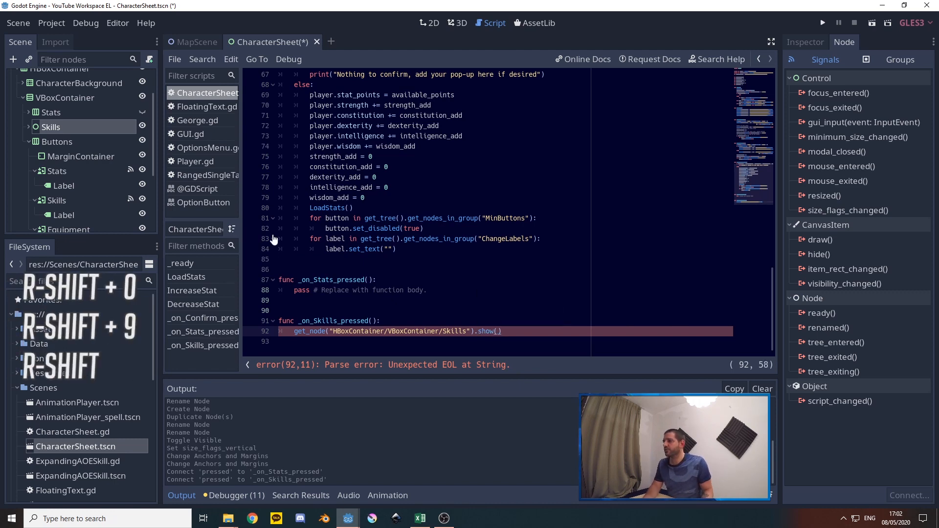
Copy the Stats page node's path and add get_node("HBoxContainer/VBoxContainer/Stats").hide() as the second line of _on_Skills_pressed
right_click(51, 113)
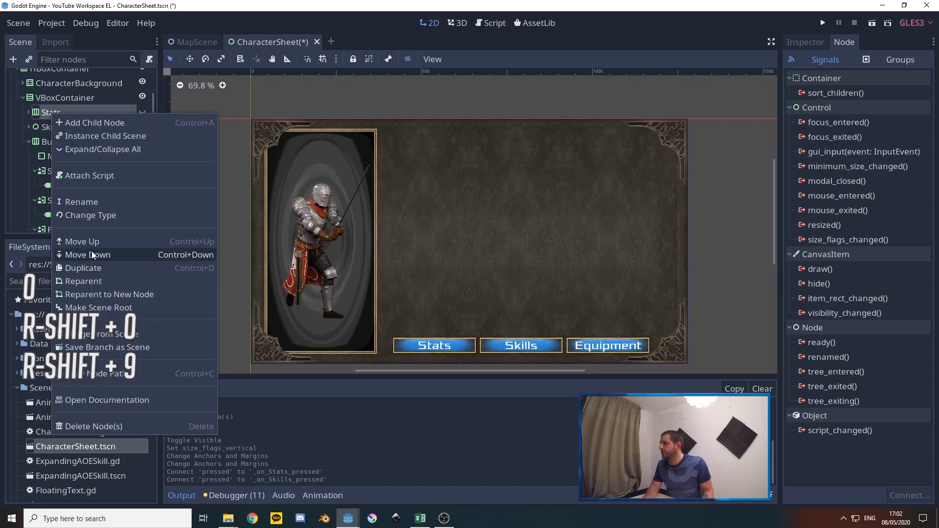
key("Escape")
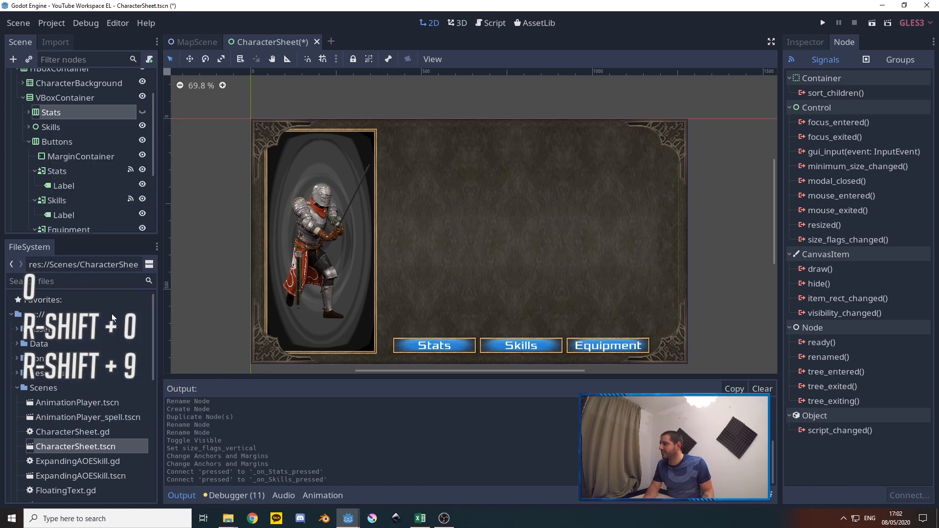
left_click(494, 23)
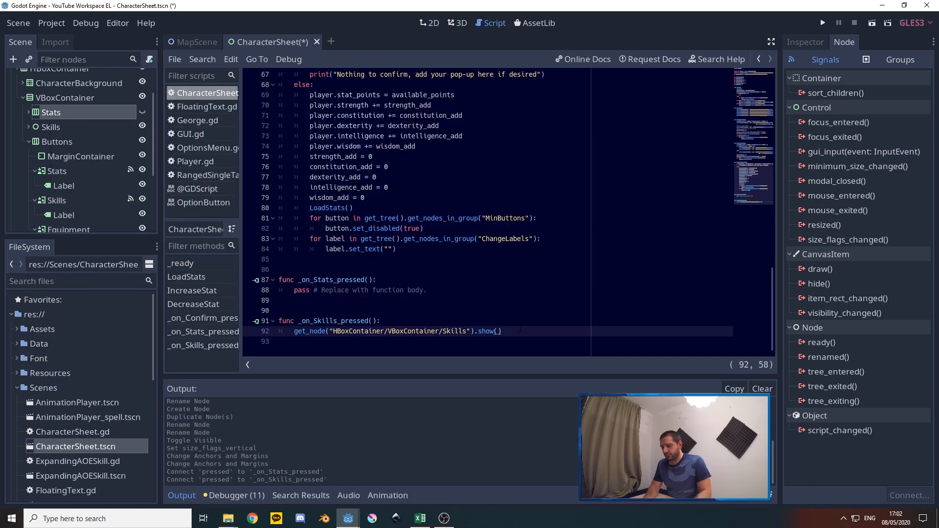
key("Return")
type("get_no")
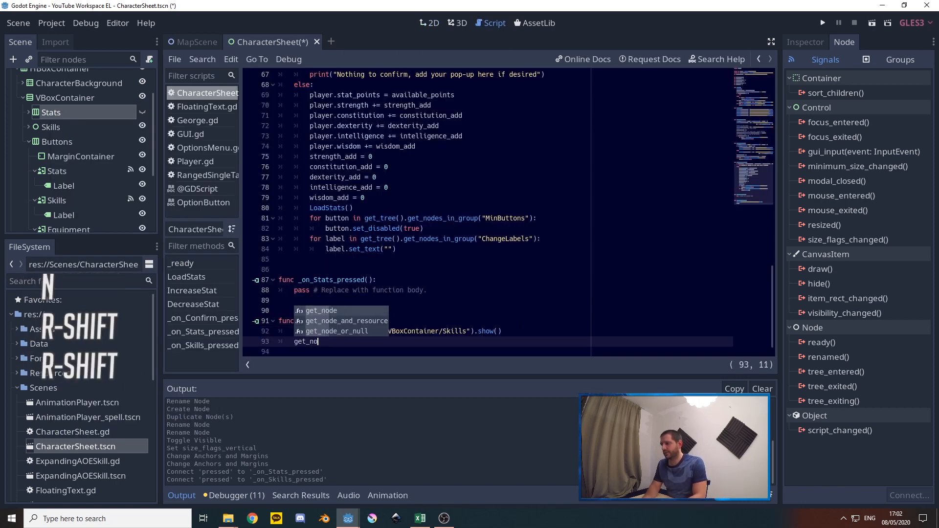
type("de(\"")
type("HBoxContainer/VBoxContainer/Stats")
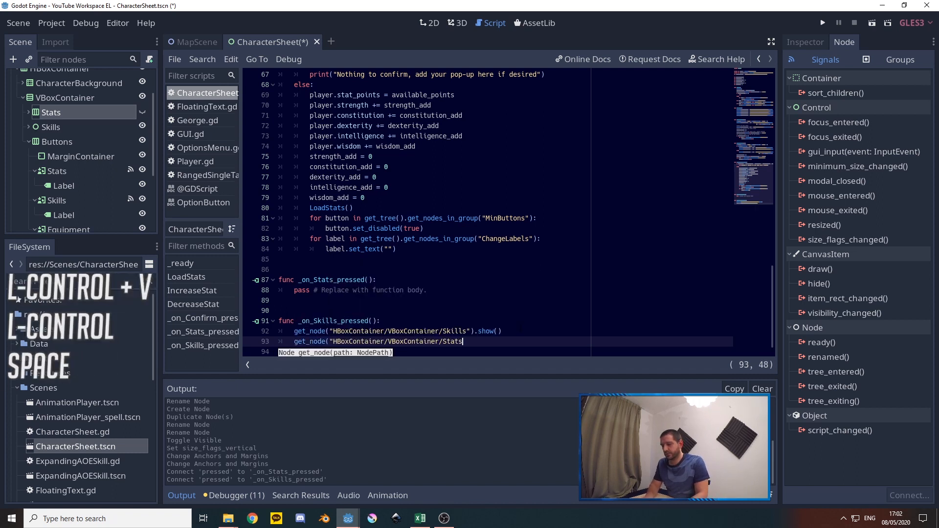
type("\").hide(")
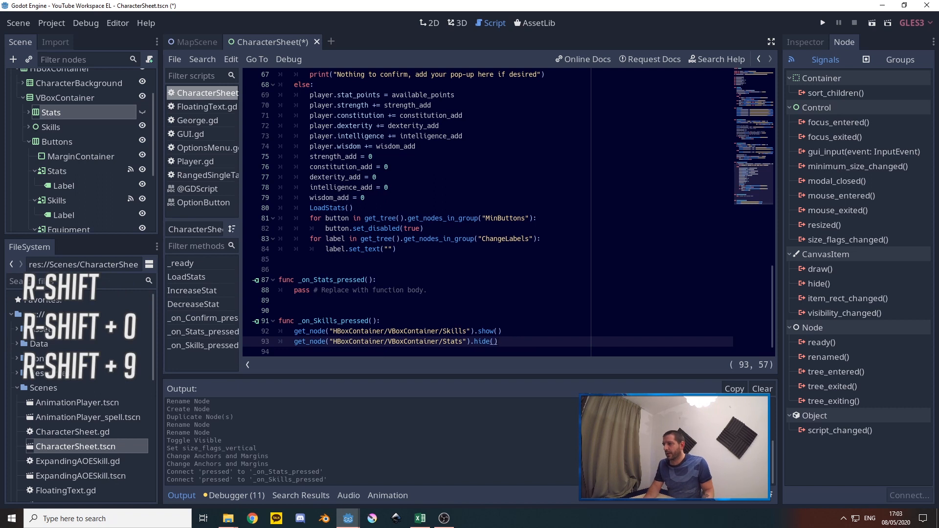
type(")")
Copy both get_node lines from _on_Skills_pressed over the placeholder body of _on_Stats_pressed
left_click(285, 331, "shift")
key("ctrl+c")
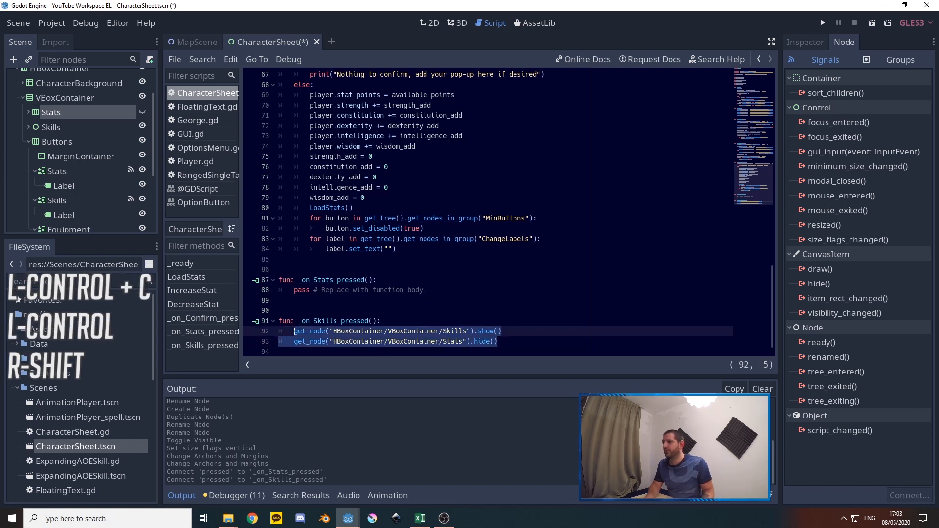
left_click_drag(427, 290, 294, 290)
key("ctrl+v")
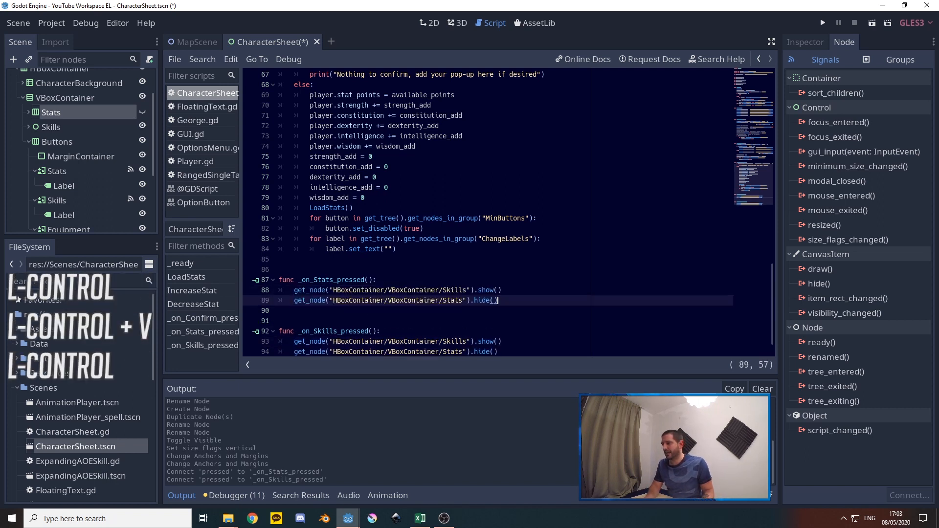
Swap the calls in _on_Stats_pressed so Skills uses hide() and Stats uses show(), and save the scene
left_click(486, 290)
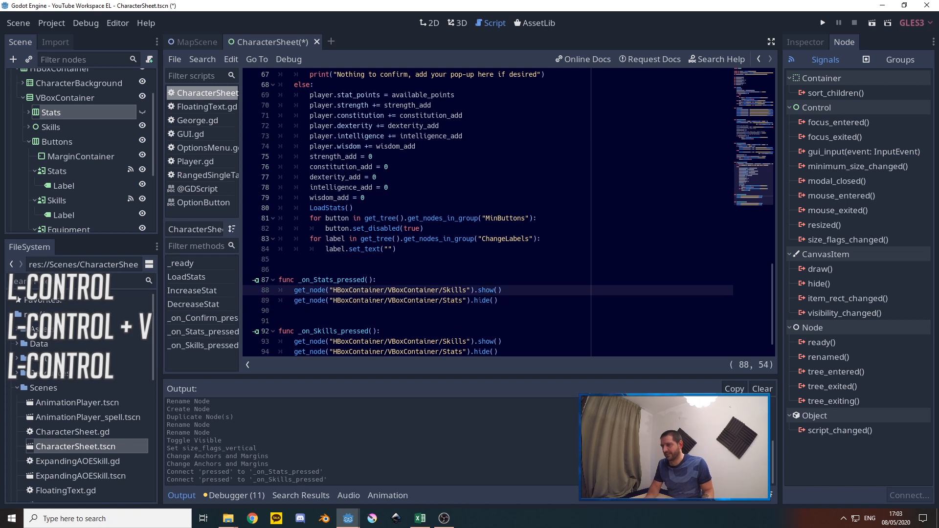
double_click(482, 301)
key("ctrl+c")
double_click(485, 290)
key("ctrl+v")
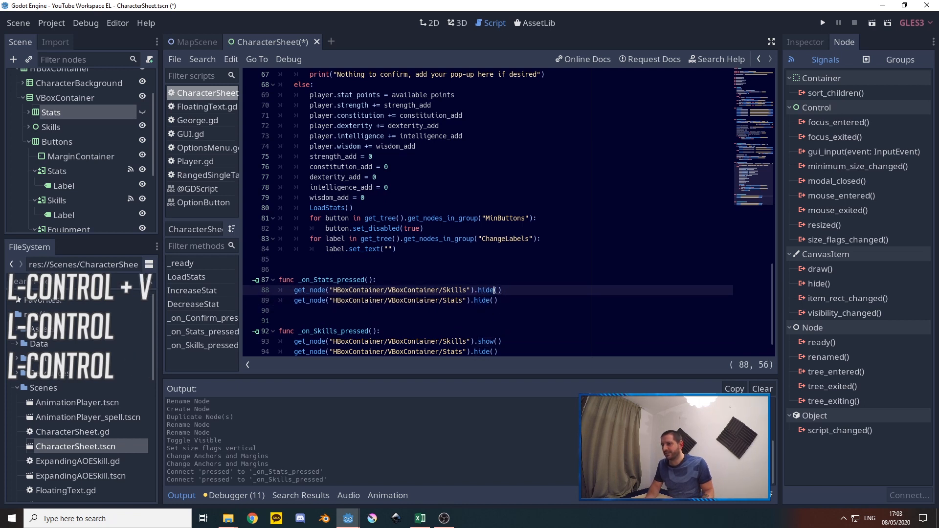
double_click(485, 341)
key("ctrl+c")
double_click(482, 300)
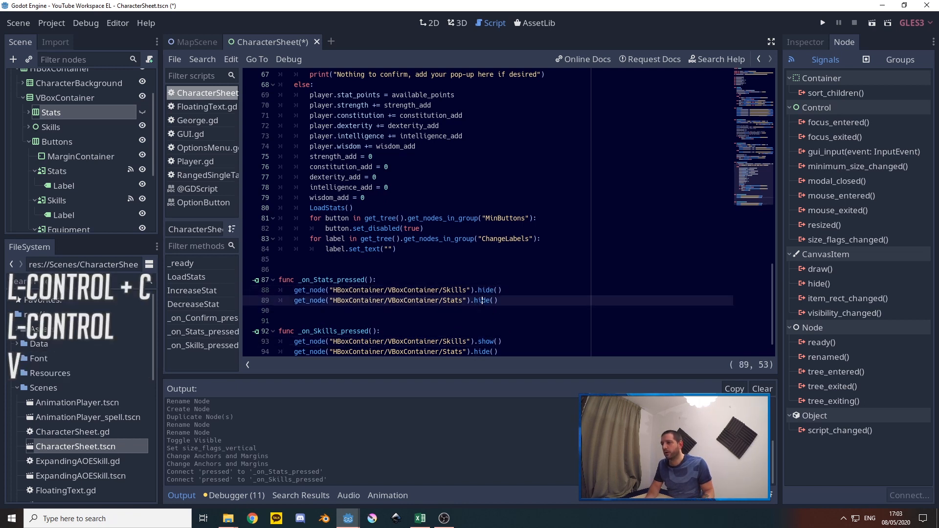
key("ctrl+v")
left_click(507, 301)
key("ctrl+s")
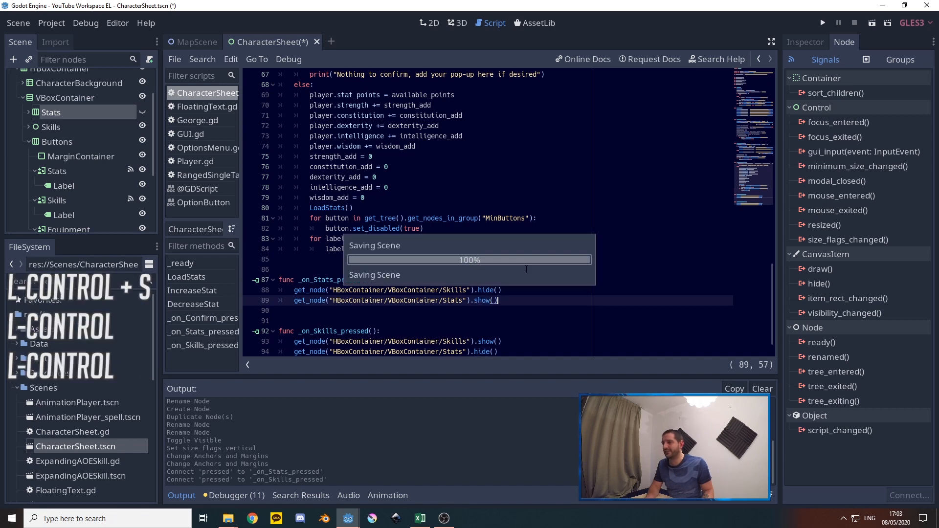
Run the project and switch the in-game character sheet to its Stats page to test the button
left_click(823, 23)
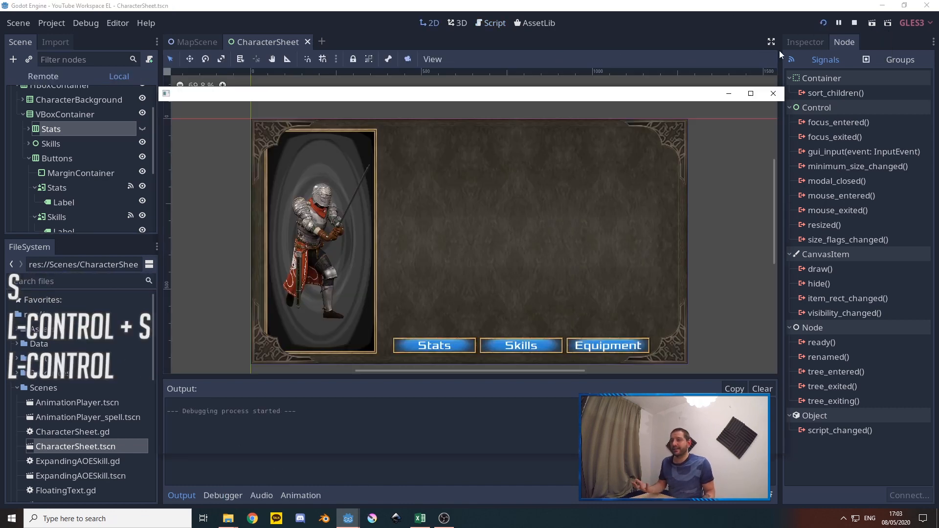
key("c")
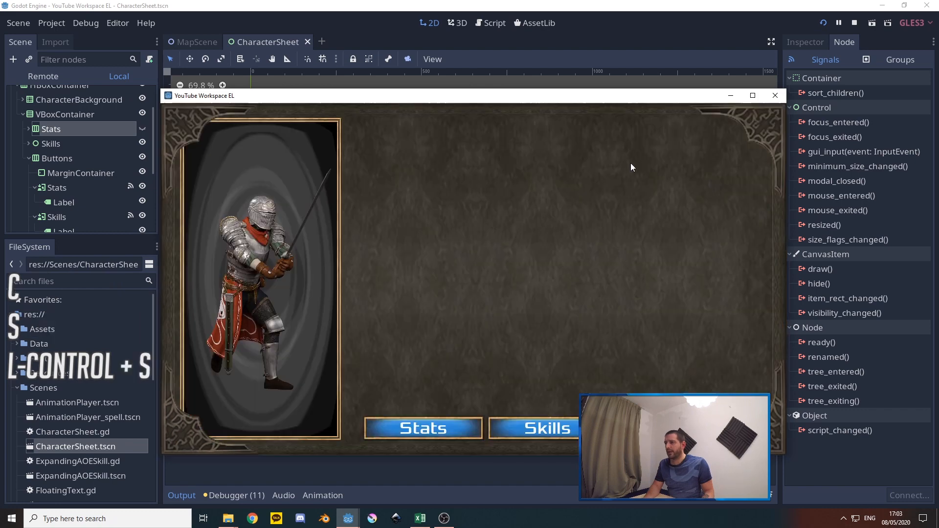
left_click(444, 429)
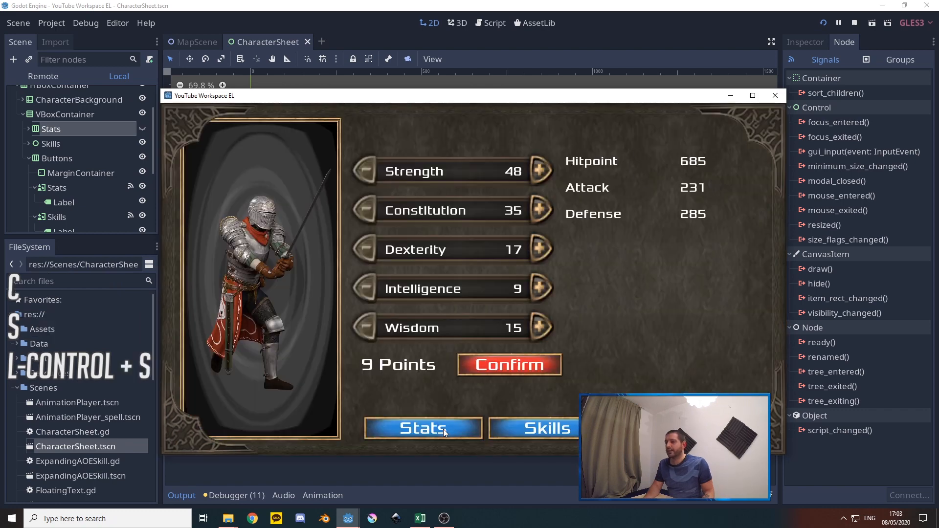
Test the in-game page buttons by switching the character sheet repeatedly between its Skills and Stats pages
left_click(540, 433)
left_click(423, 429)
left_click(446, 427)
left_click(443, 427)
left_click(538, 430)
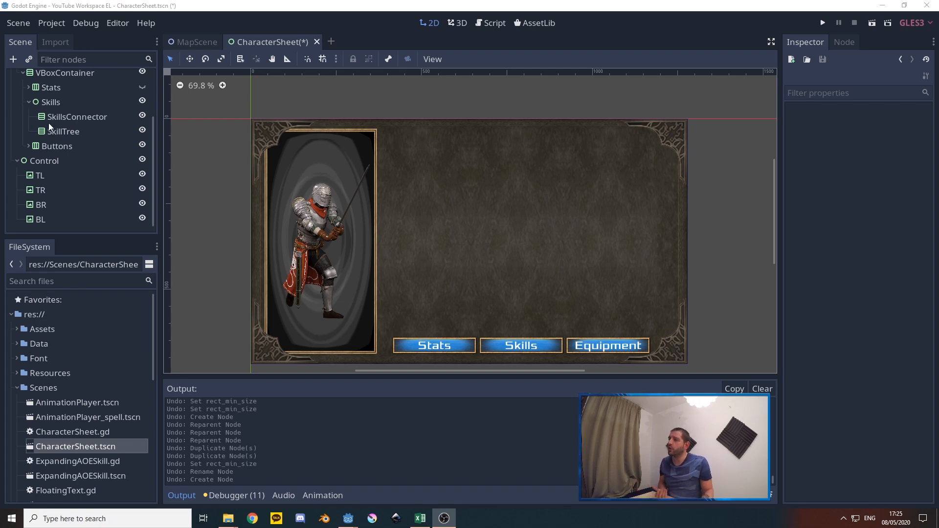
Examine the SkillsConnector and SkillTree containers under Skills, comparing their alignment and separation settings
left_click(64, 115)
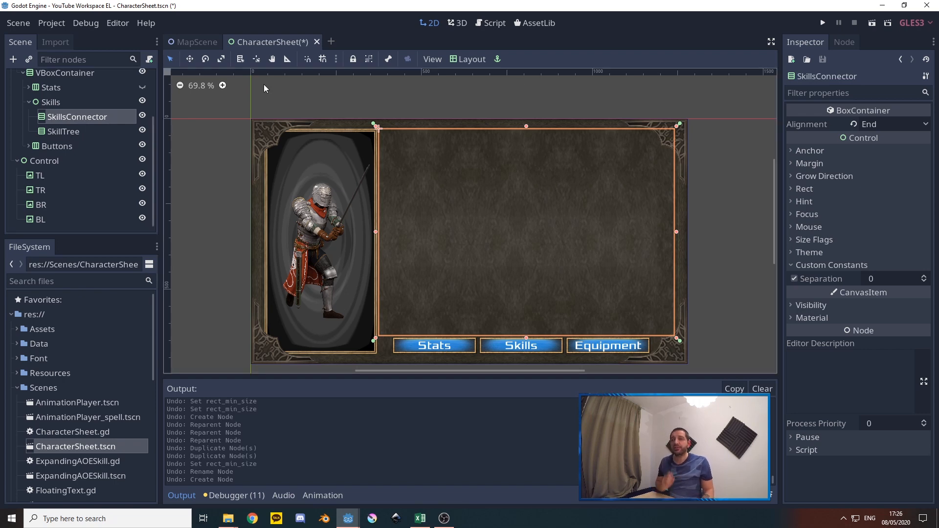
left_click(64, 132)
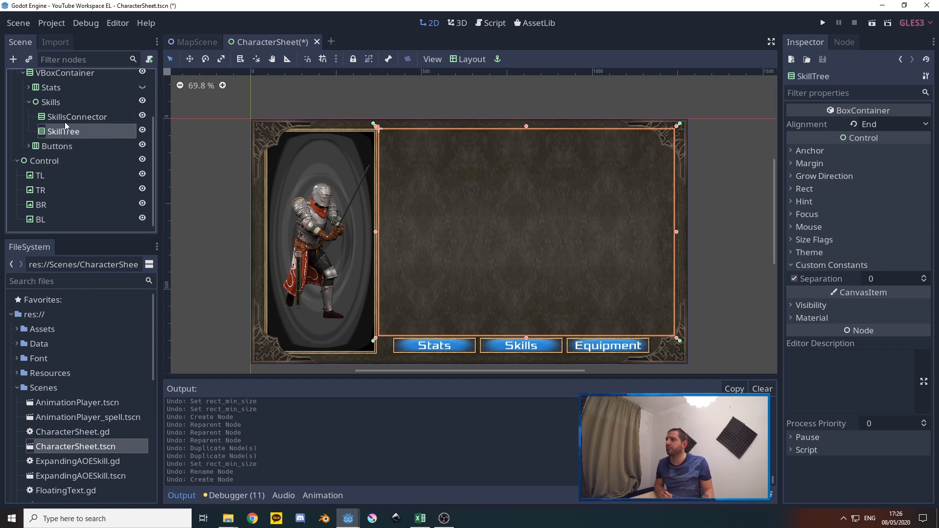
left_click(66, 120)
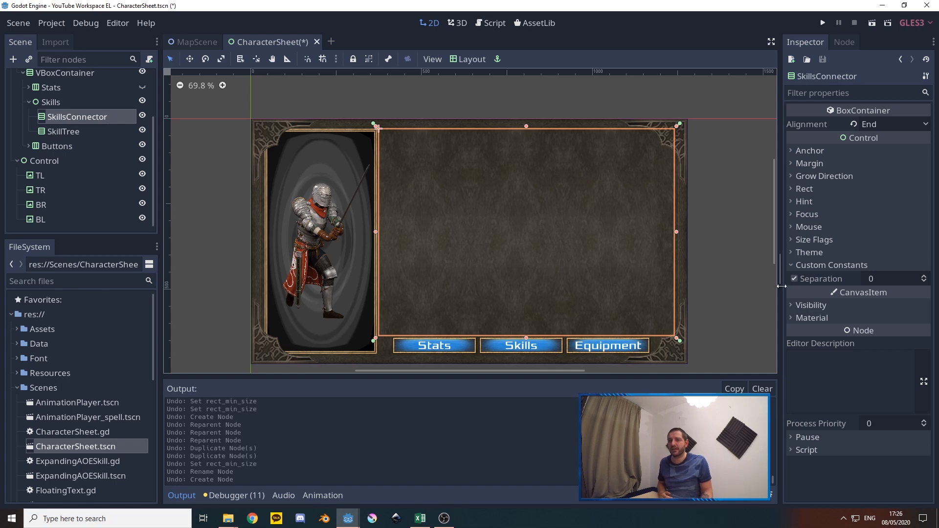
Add an HBoxContainer as a child of SkillTree and enable its custom Separation constant at 0
left_click(63, 132)
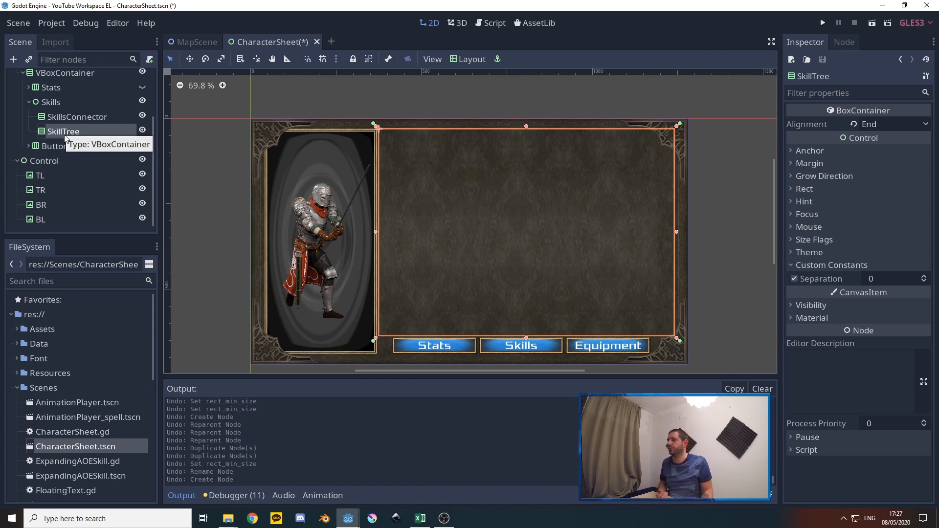
right_click(96, 147)
left_click(96, 147)
type("hbox")
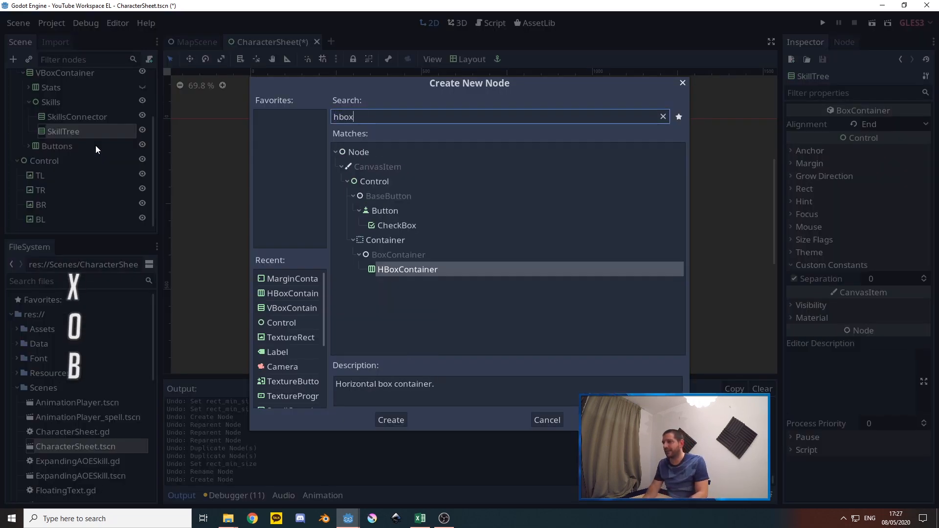
key("Return")
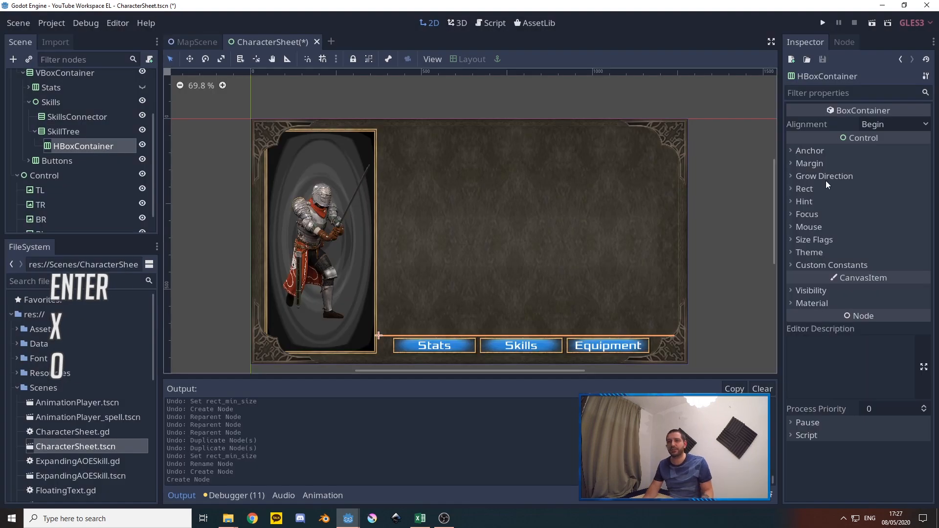
left_click(831, 264)
left_click(794, 279)
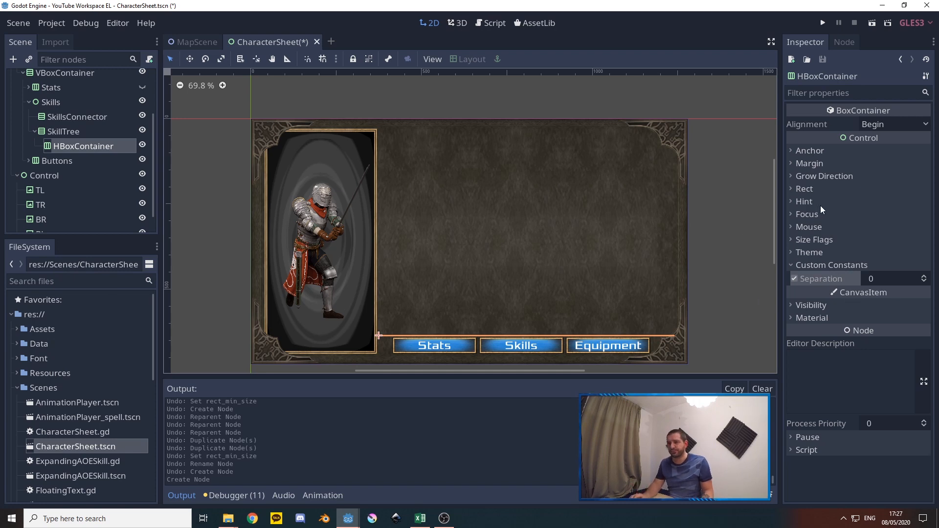
Set the new HBoxContainer's minimum height to 100 and duplicate the container twice within SkillTree
left_click(824, 191)
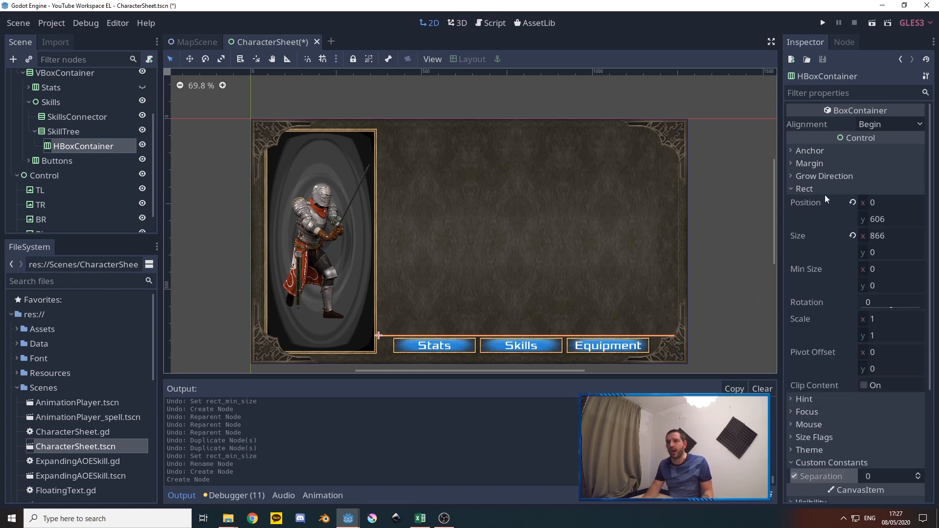
left_click(864, 285)
type("100")
key("Return")
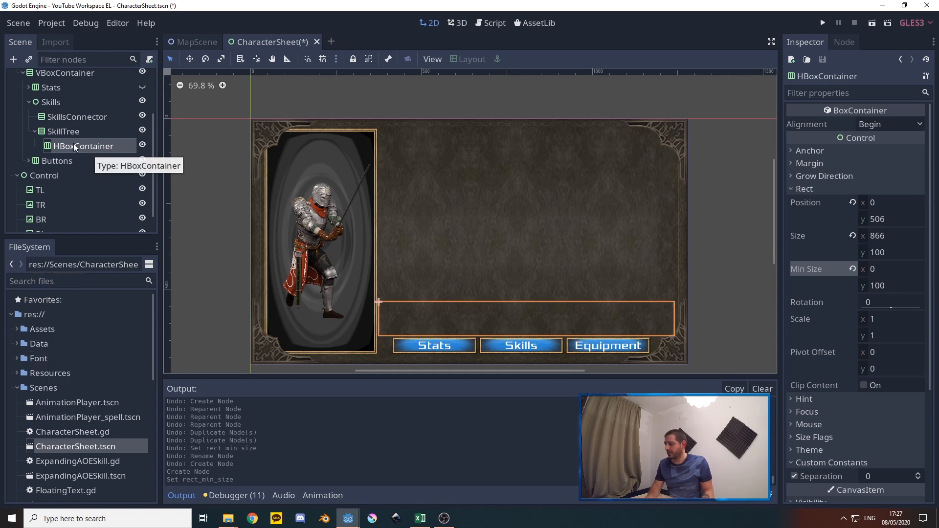
key("ctrl+d")
key("ctrl+d")
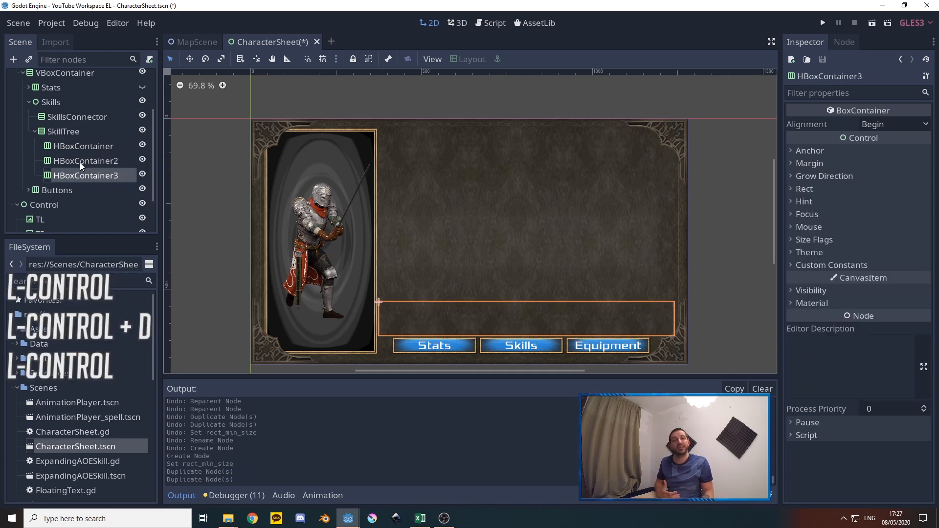
Rename the three HBoxContainers under SkillTree, in tree order, as 3, 2 and 1
right_click(81, 148)
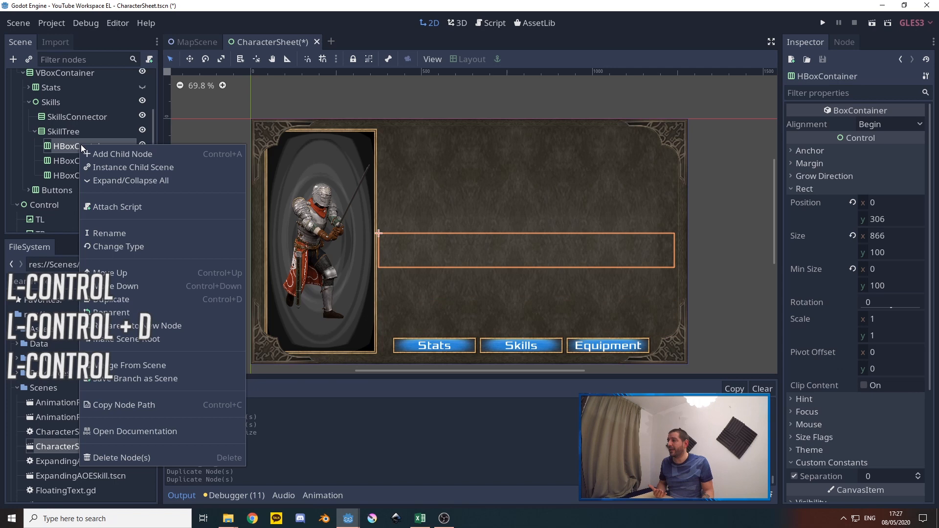
left_click(113, 235)
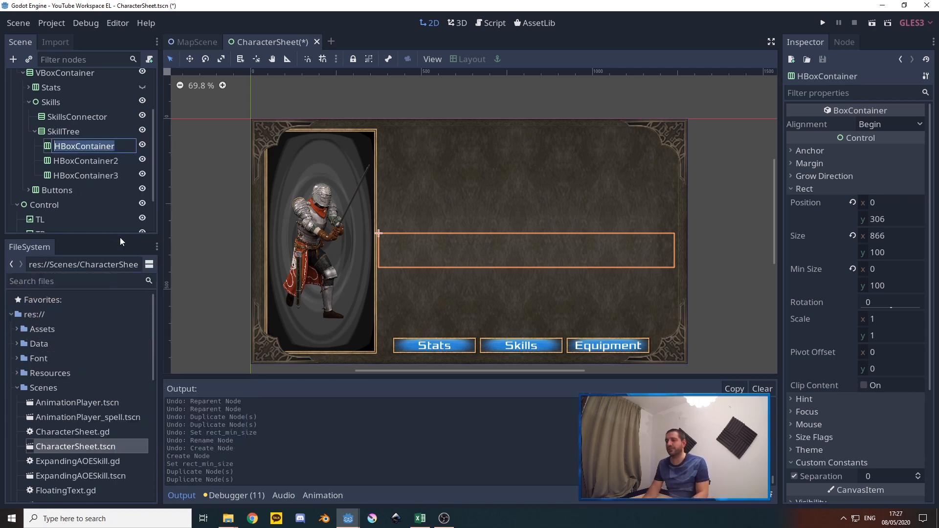
type("3")
key("Return")
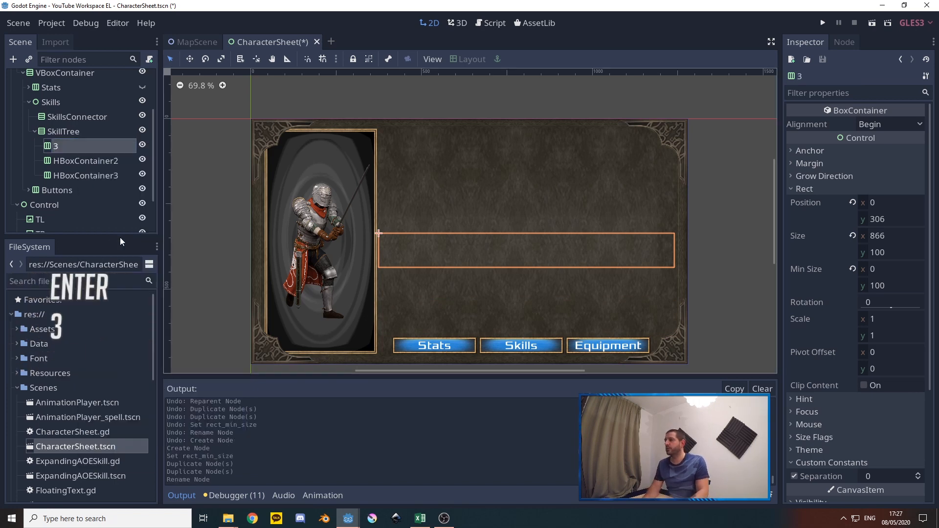
right_click(77, 166)
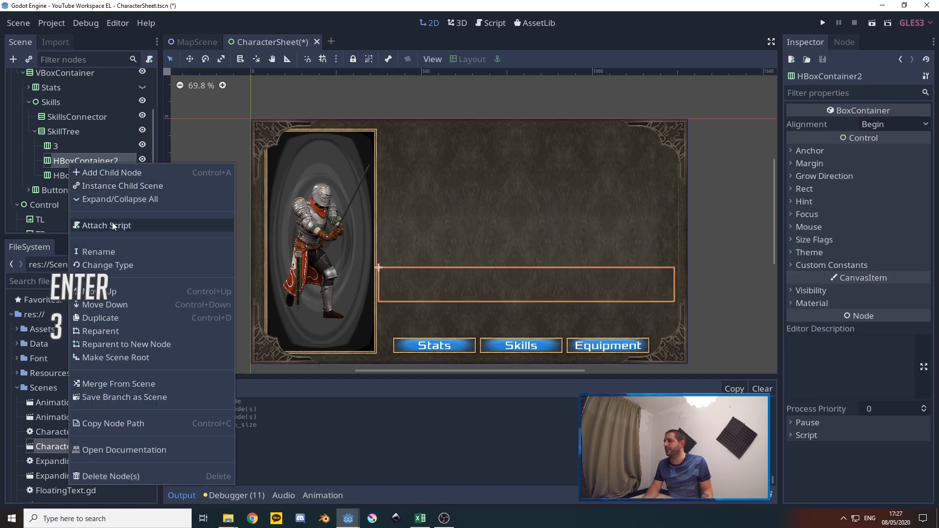
left_click(106, 252)
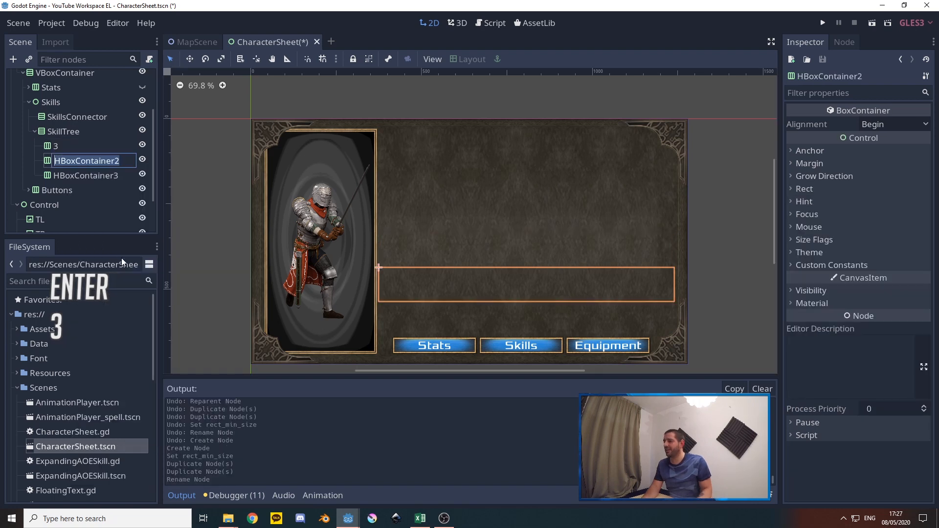
type("2")
key("Return")
right_click(86, 177)
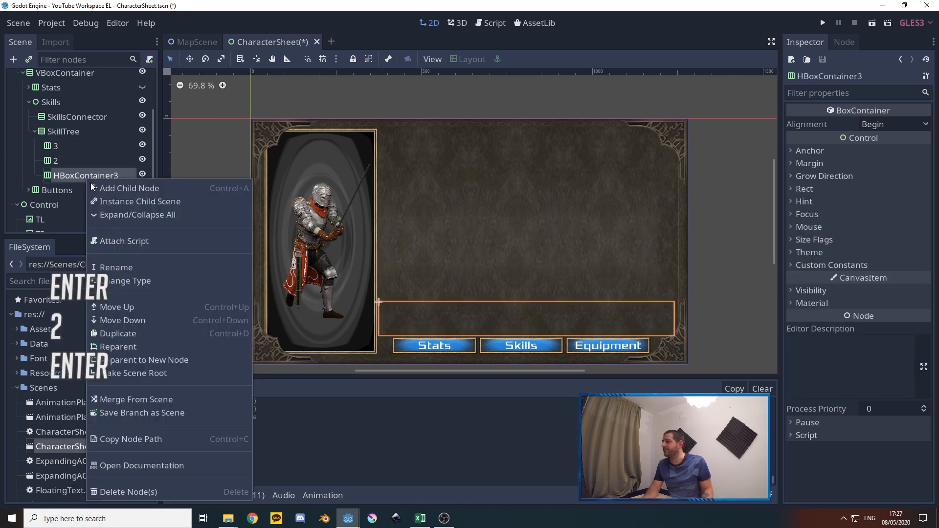
left_click(120, 265)
type("1")
key("Return")
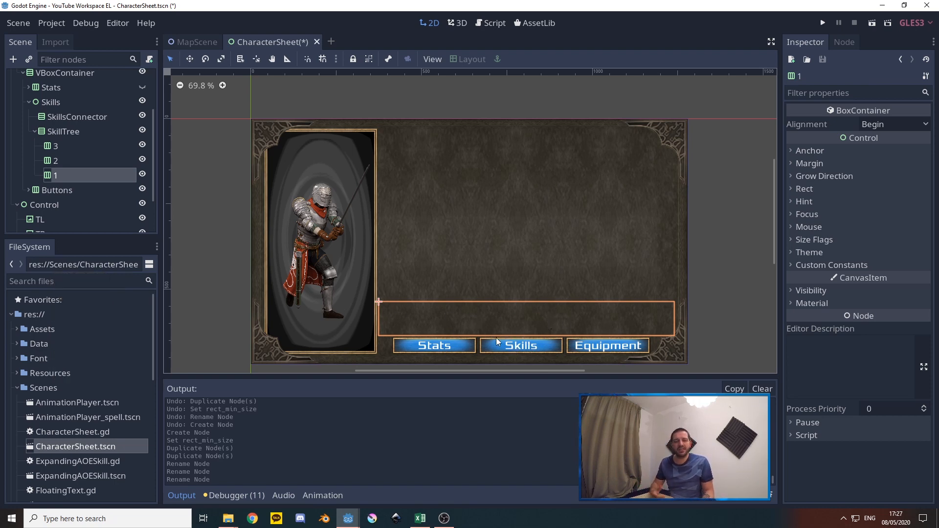
Add a MarginContainer below row 1 in SkillTree and set its minimum height to 50
right_click(53, 133)
left_click(80, 142)
type("margin")
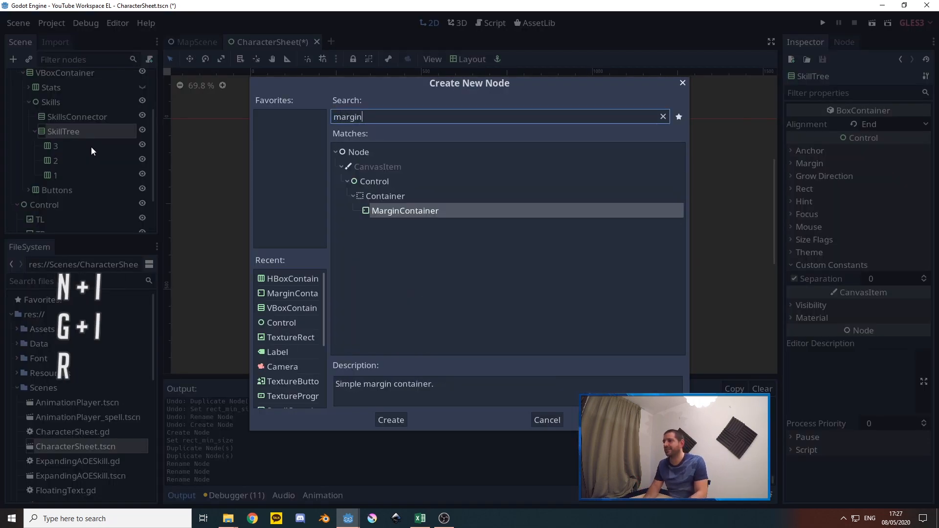
key("Return")
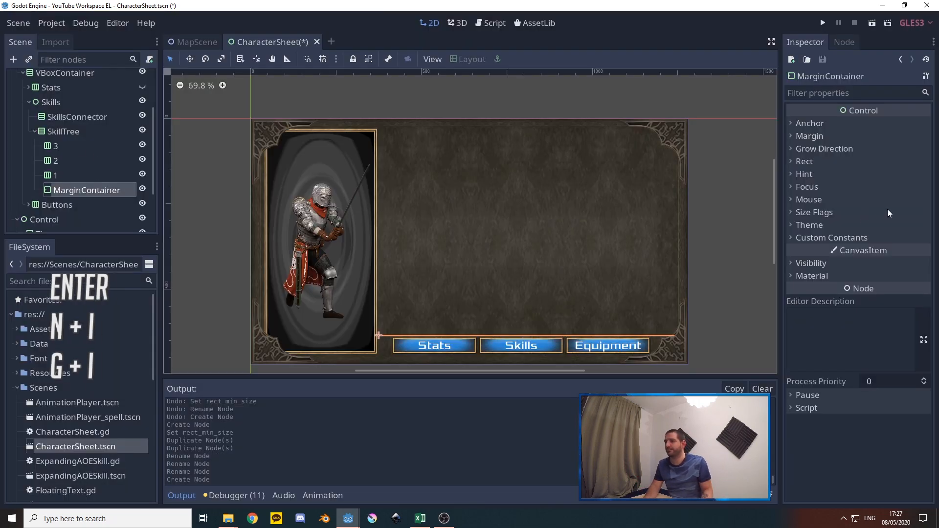
left_click(804, 162)
left_click(871, 259)
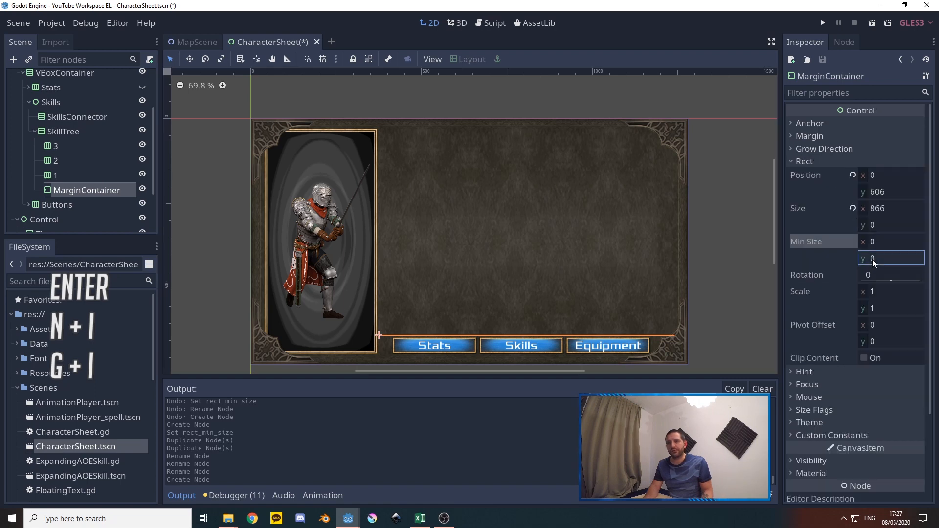
type("50")
key("Return")
key("Return")
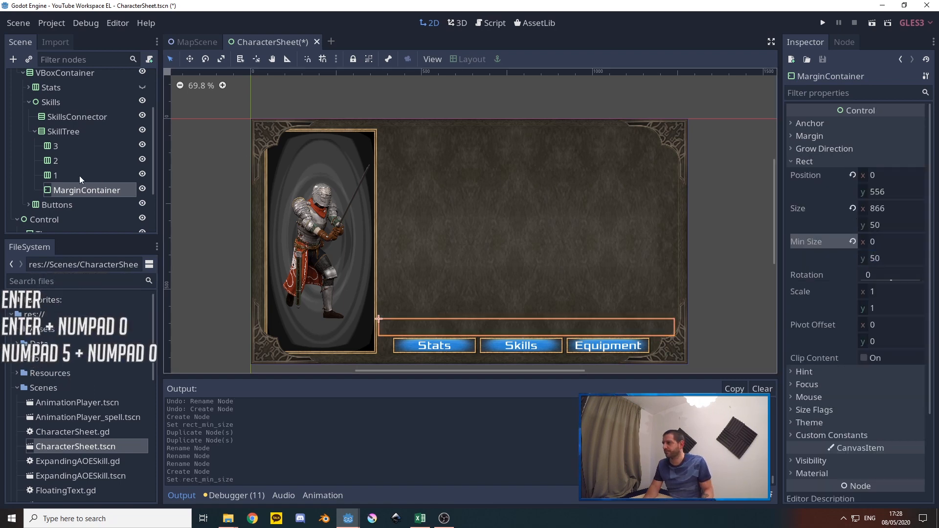
Duplicate the MarginContainer, place the copy between rows 2 and 1, and set its minimum height to 100
left_click(61, 176)
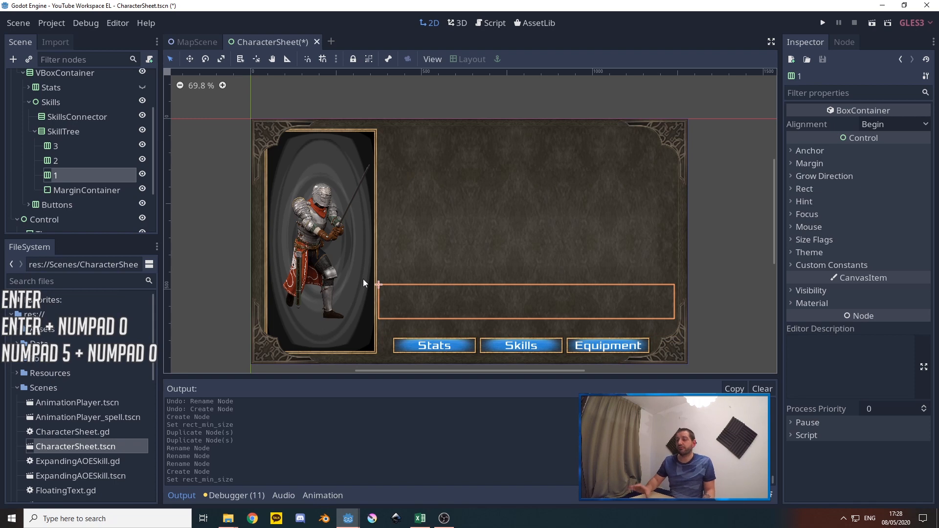
left_click(58, 160)
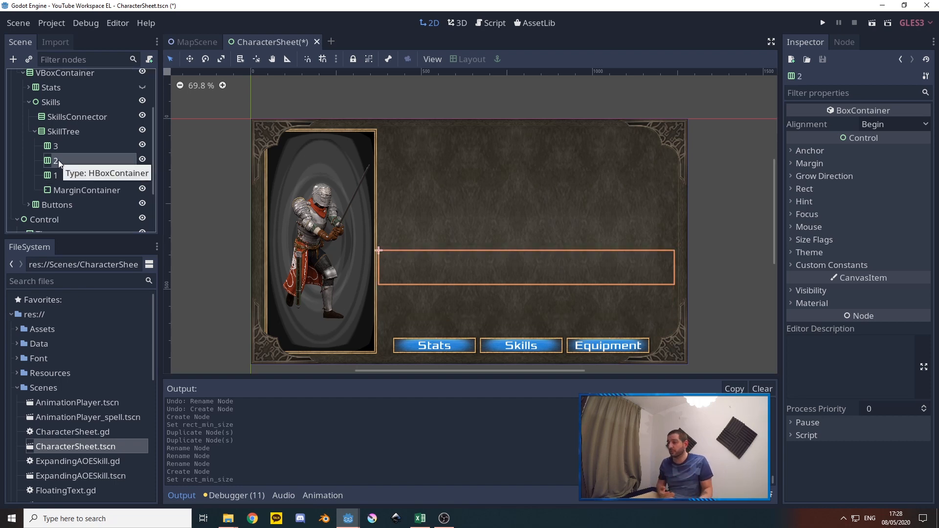
left_click(70, 190)
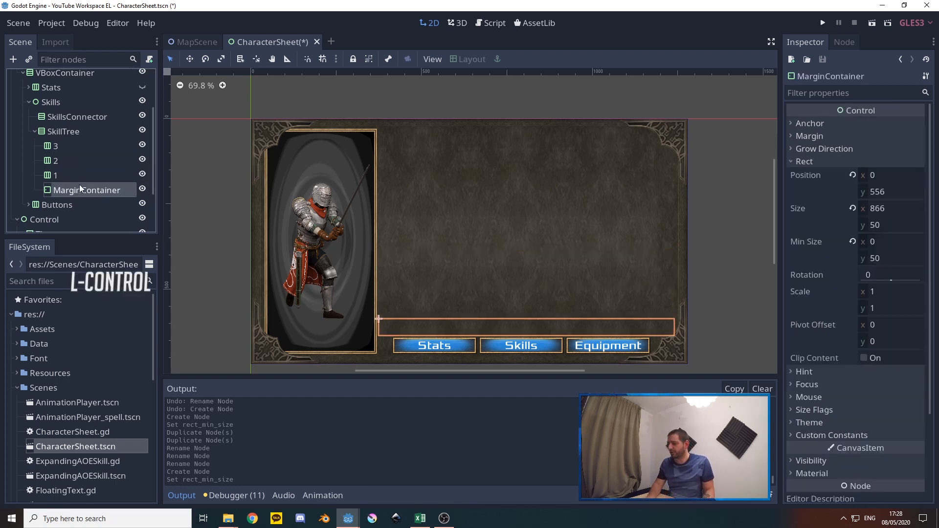
key("ctrl+d")
left_click_drag(91, 208, 73, 168)
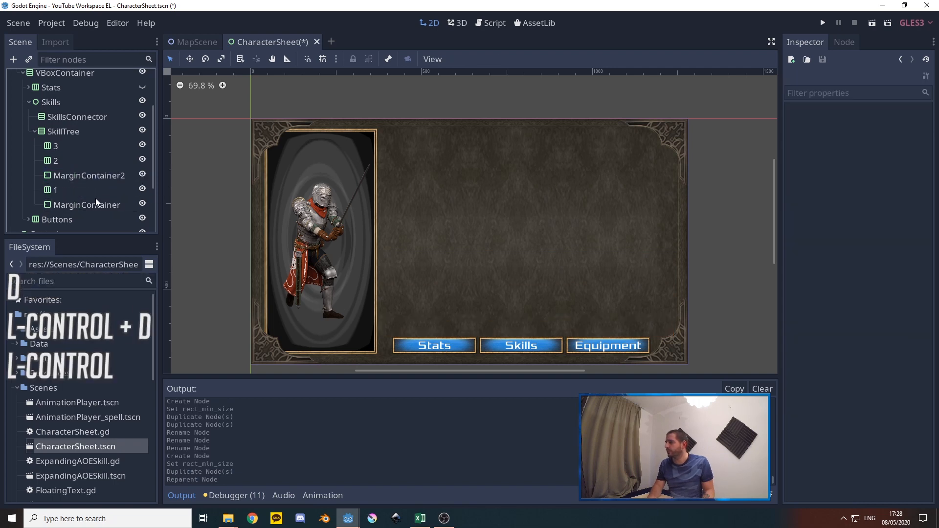
left_click(805, 161)
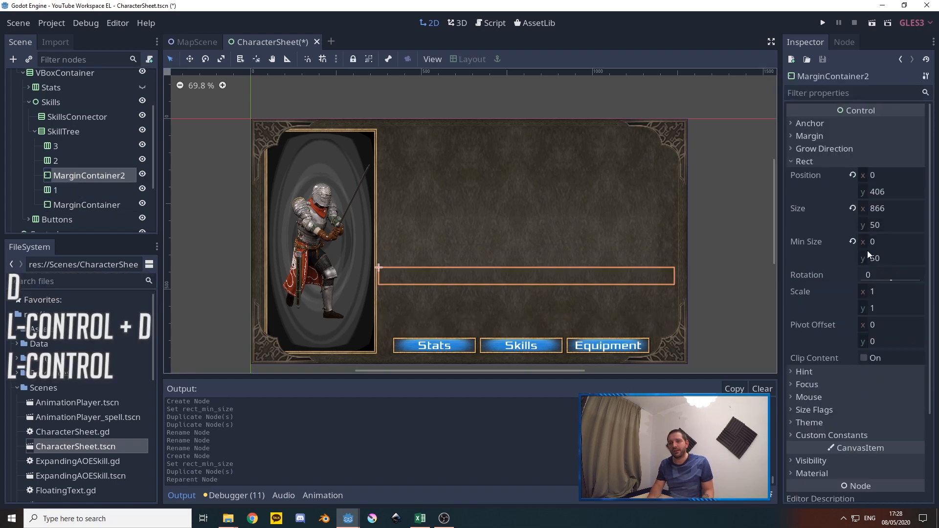
left_click(870, 256)
type("100")
key("Return")
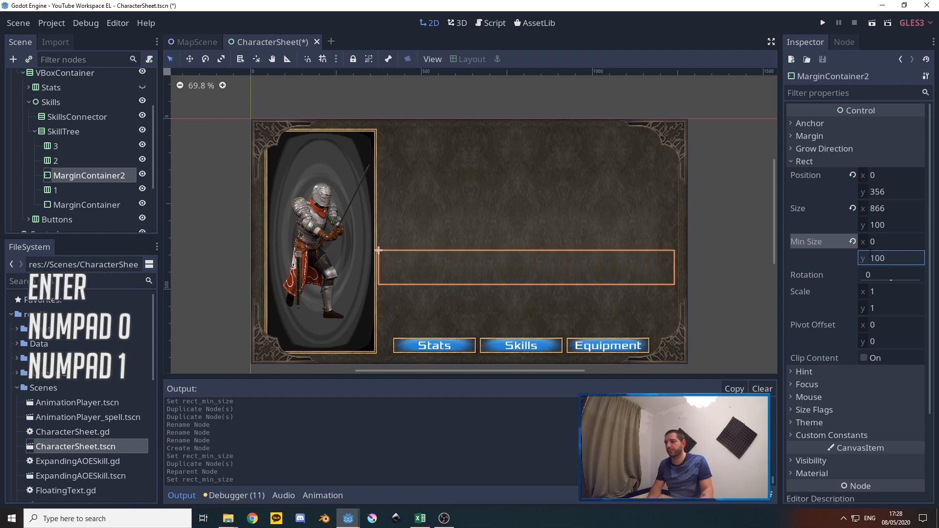
Duplicate MarginContainer2 and place the copy between rows 3 and 2 in SkillTree
left_click(71, 177)
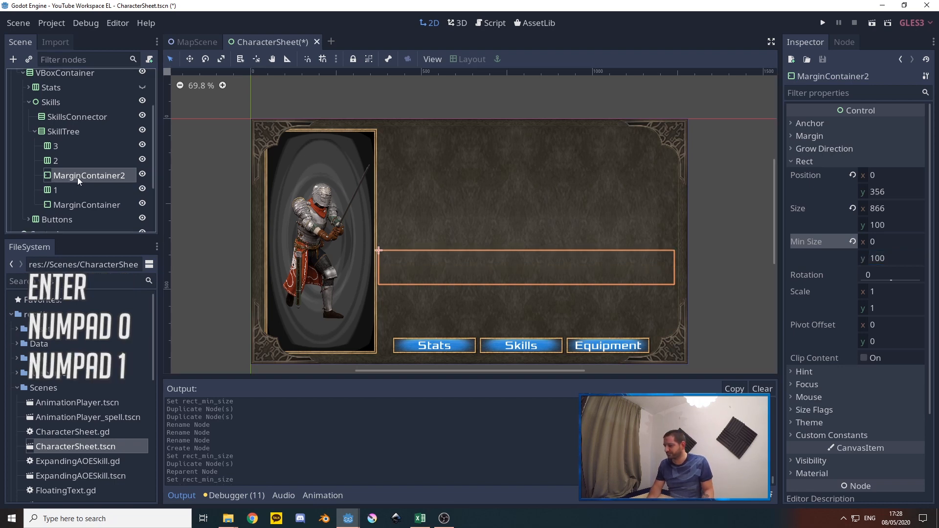
key("ctrl+d")
left_click_drag(78, 196, 62, 155)
Check the placement of every row and spacer in SkillTree, going from row 3 down to the lowest MarginContainer
left_click(55, 149)
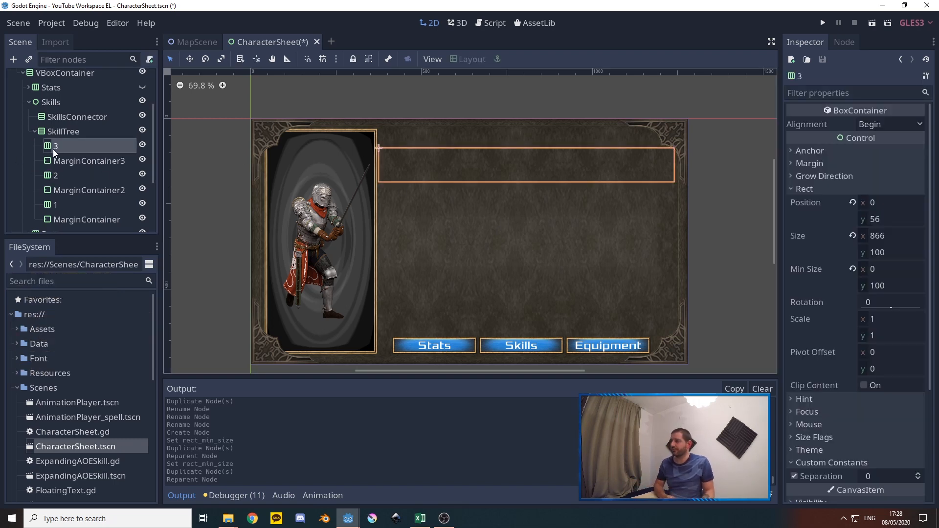
left_click(68, 162)
left_click(69, 174)
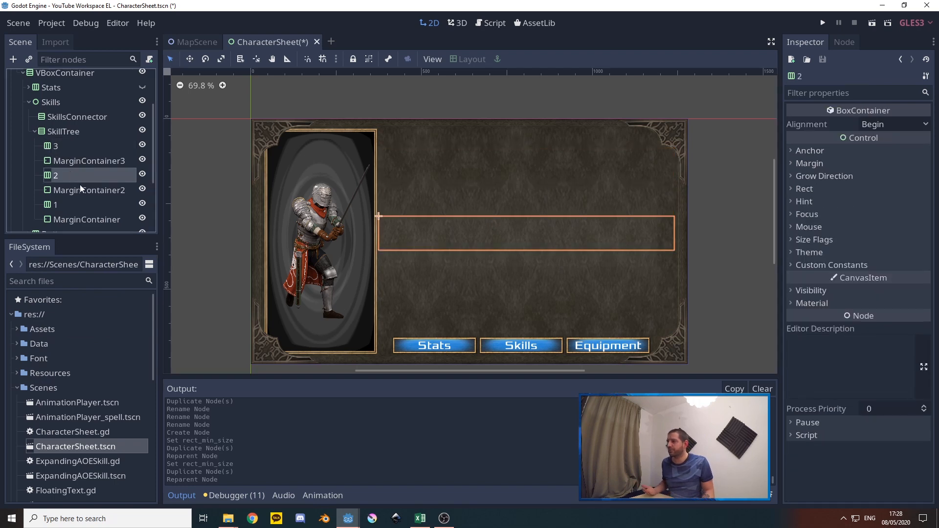
left_click(76, 190)
left_click(72, 203)
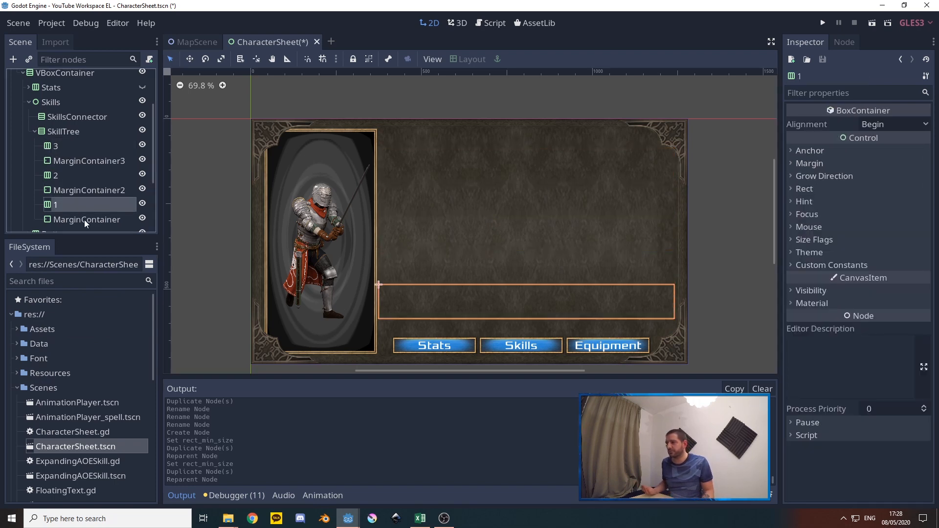
left_click(84, 219)
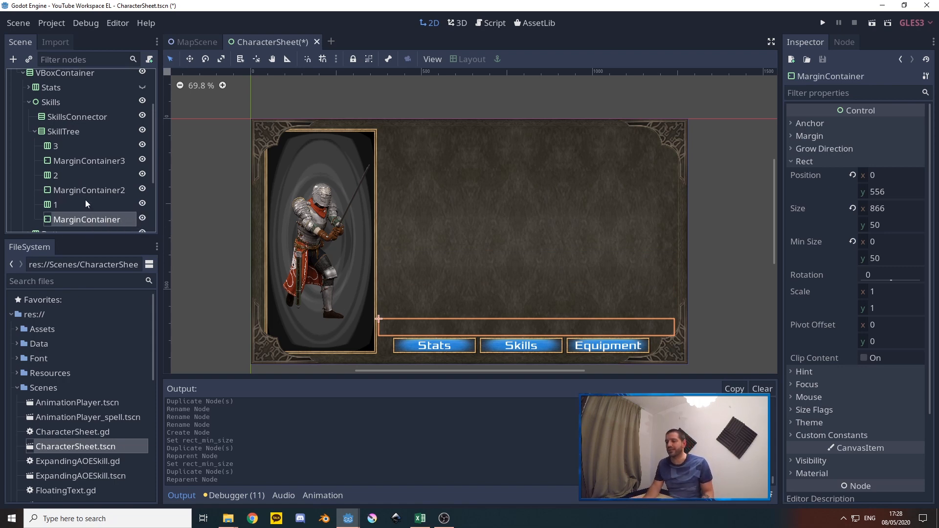
Add a TextureRect as a child of row 1 in SkillTree
scroll(86, 200, "down", 1)
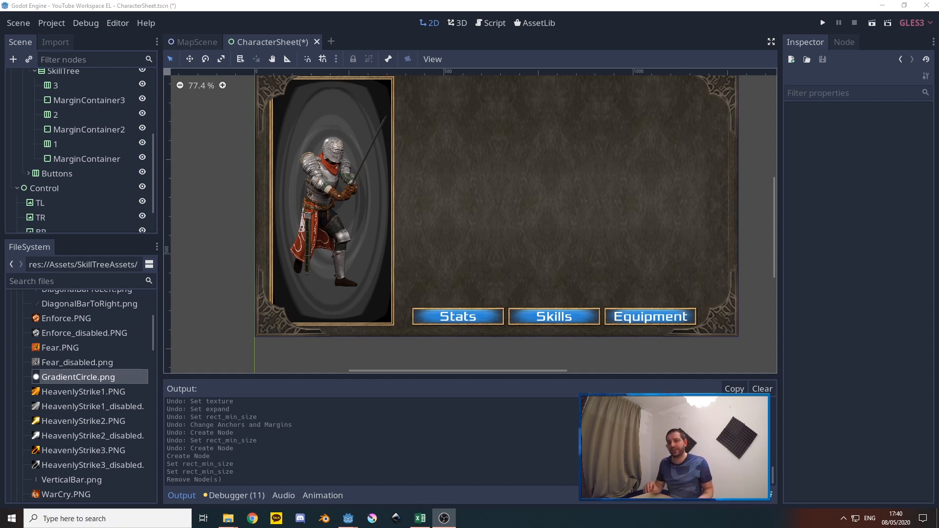
left_click(55, 148)
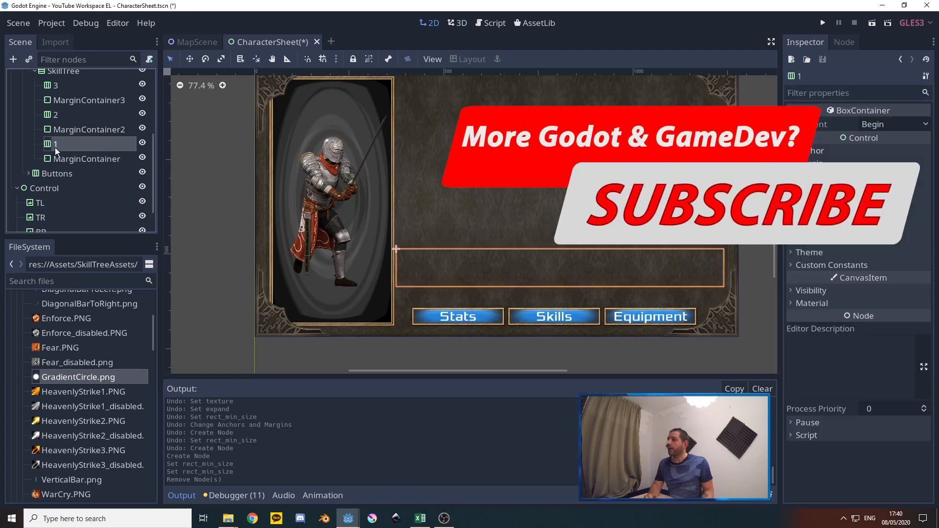
right_click(83, 148)
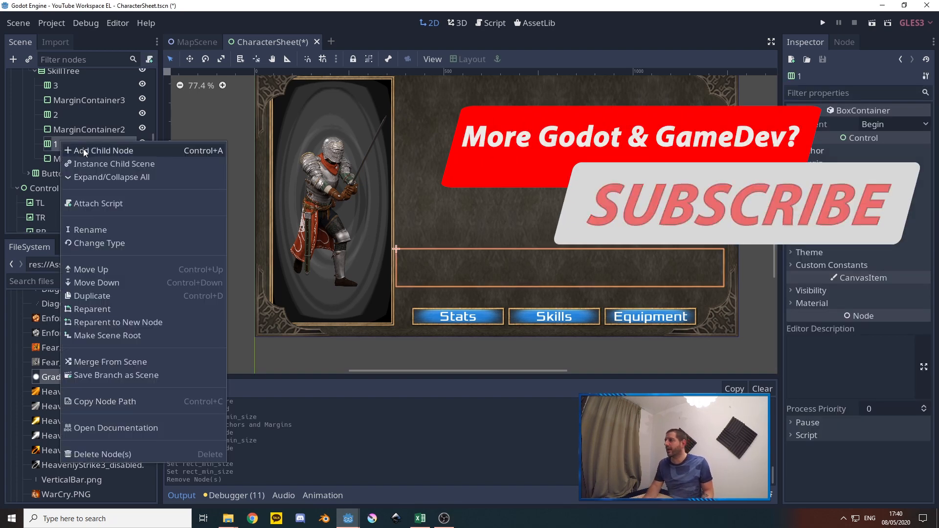
key("ctrl+a")
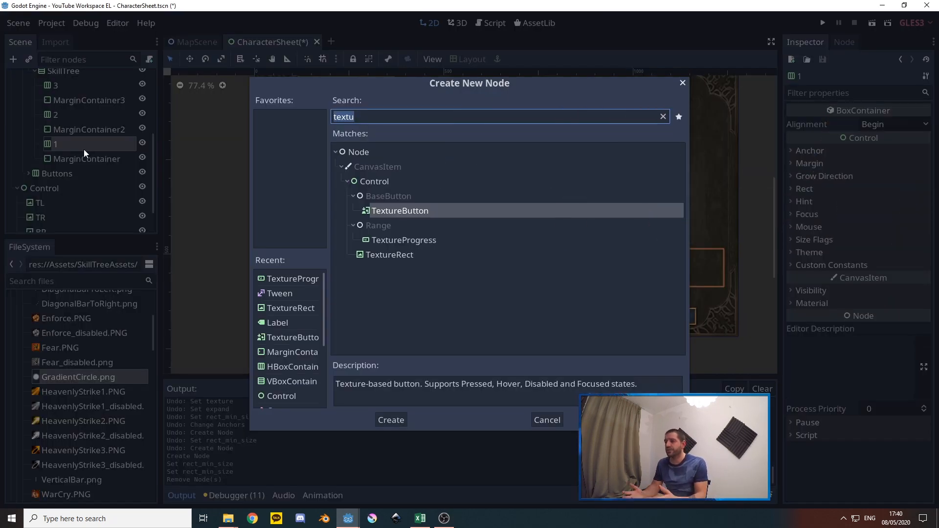
left_click(407, 256)
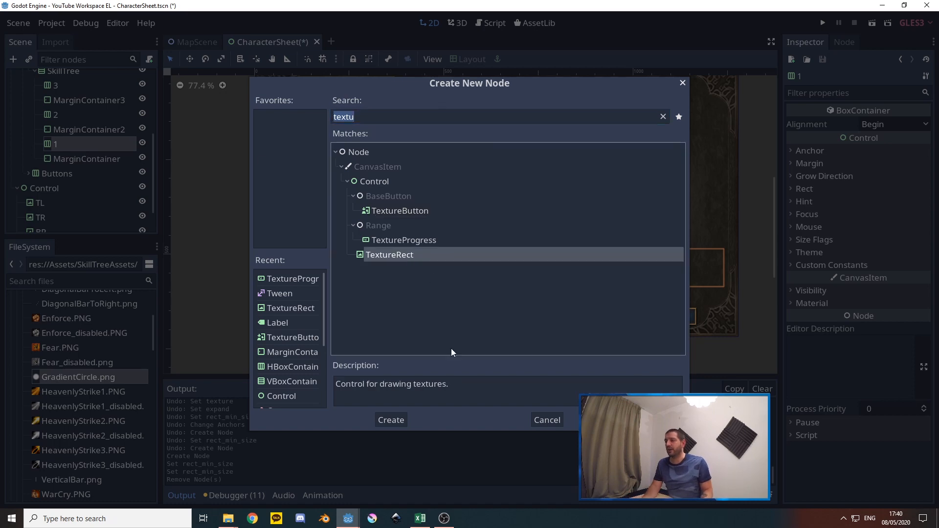
left_click(394, 422)
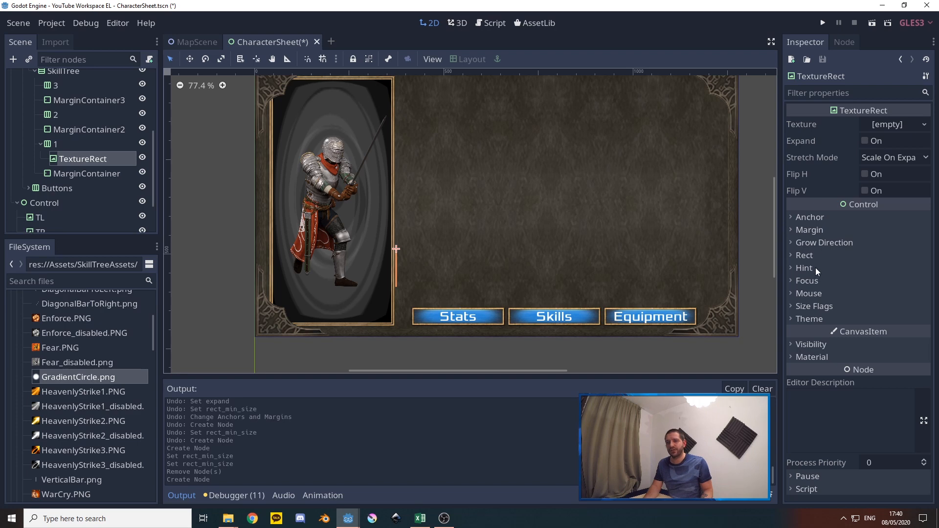
Set the minimum size of row 1's TextureRect to 100 by 100
left_click(805, 255)
left_click(870, 335)
type("100")
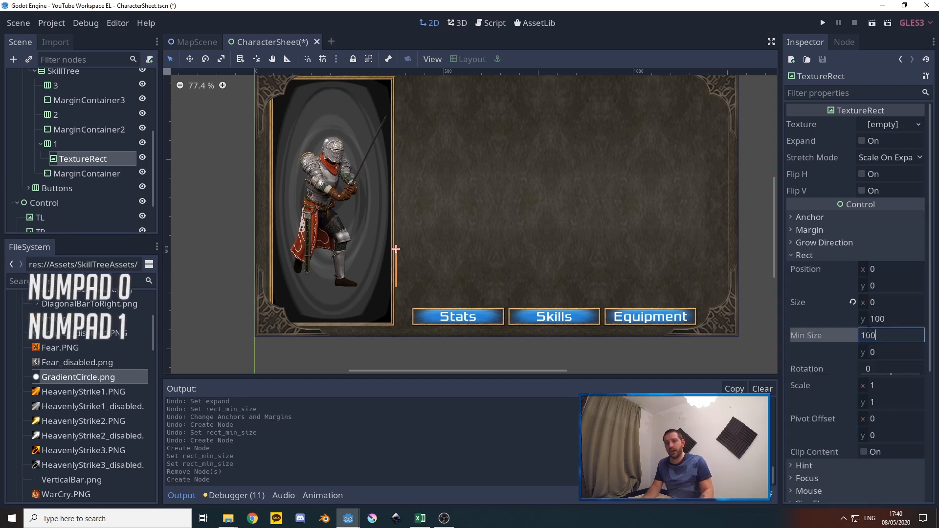
key("Tab")
type("100")
key("Tab")
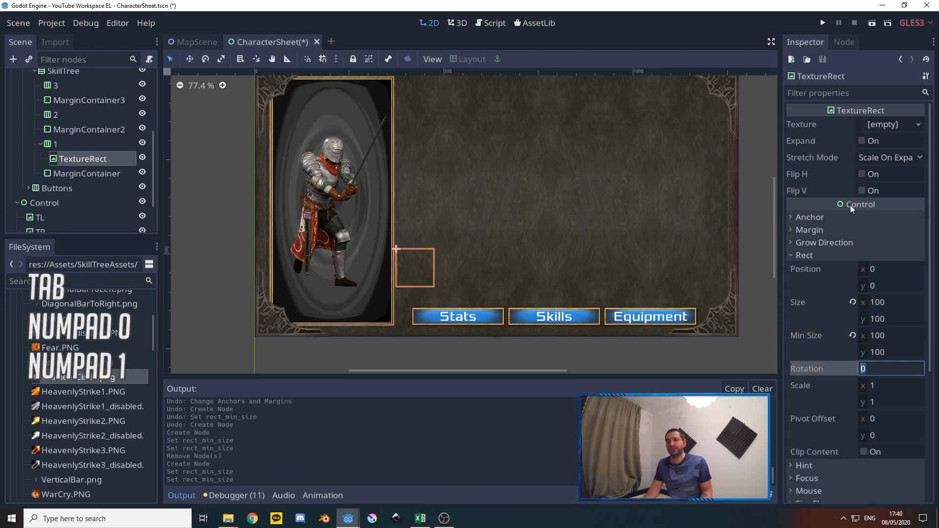
Enable Expand on row 1's TextureRect and assign Double Edge.png as its texture
left_click(862, 141)
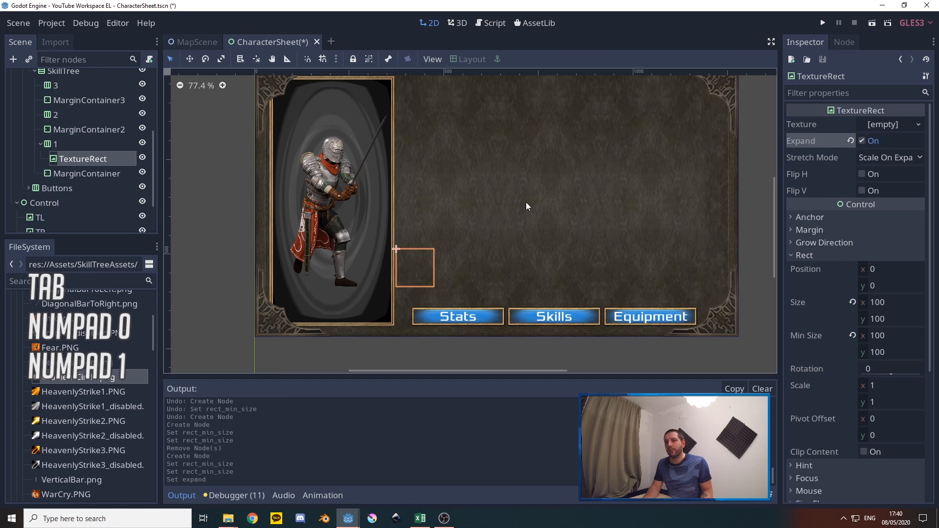
scroll(75, 411, "up", 5)
scroll(76, 396, "down", 3)
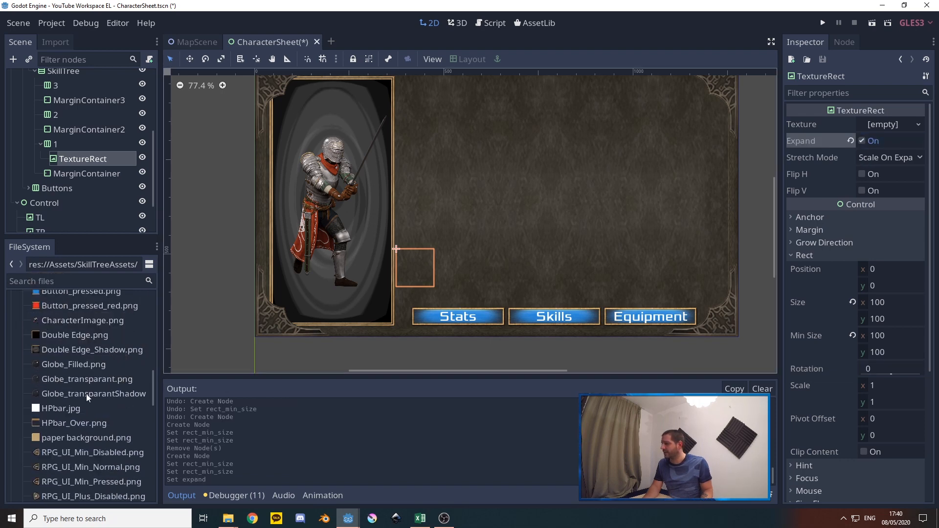
left_click_drag(51, 336, 887, 128)
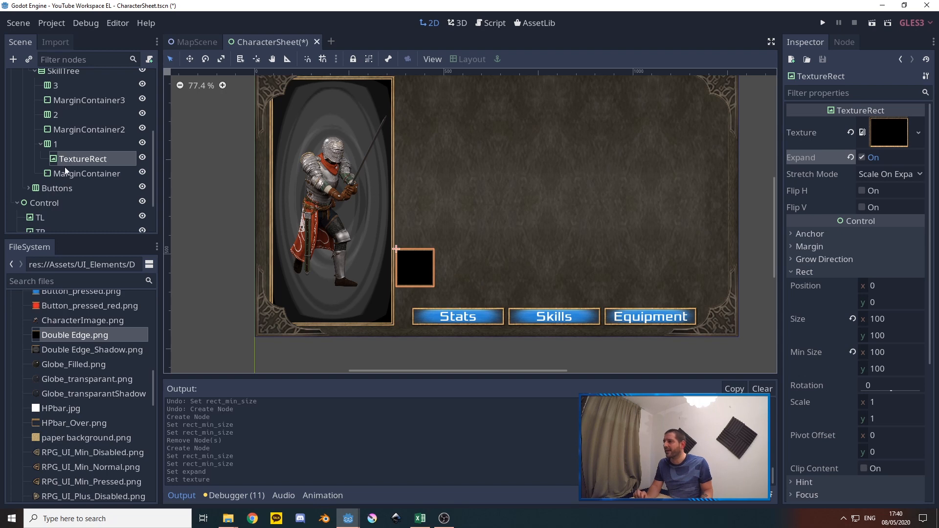
Add a TextureButton as a child of row 1's TextureRect
right_click(78, 160)
left_click(108, 196)
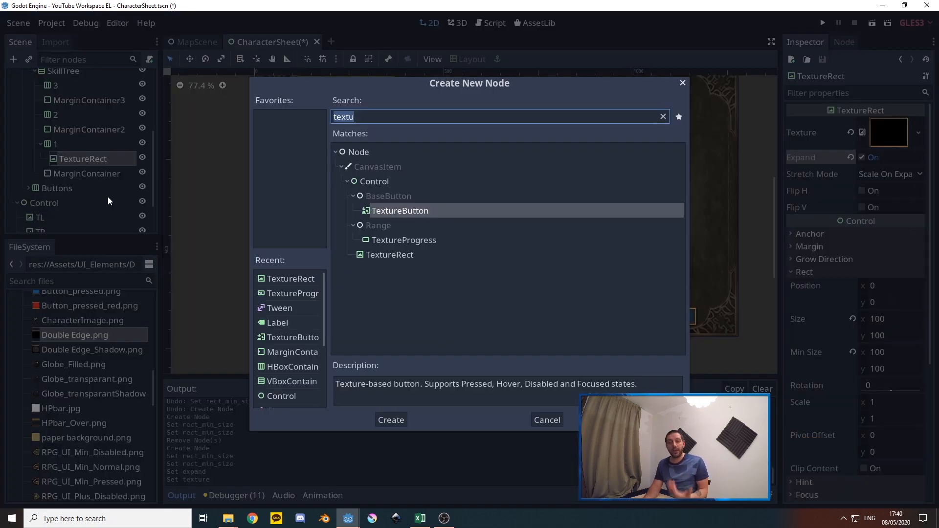
left_click(413, 215)
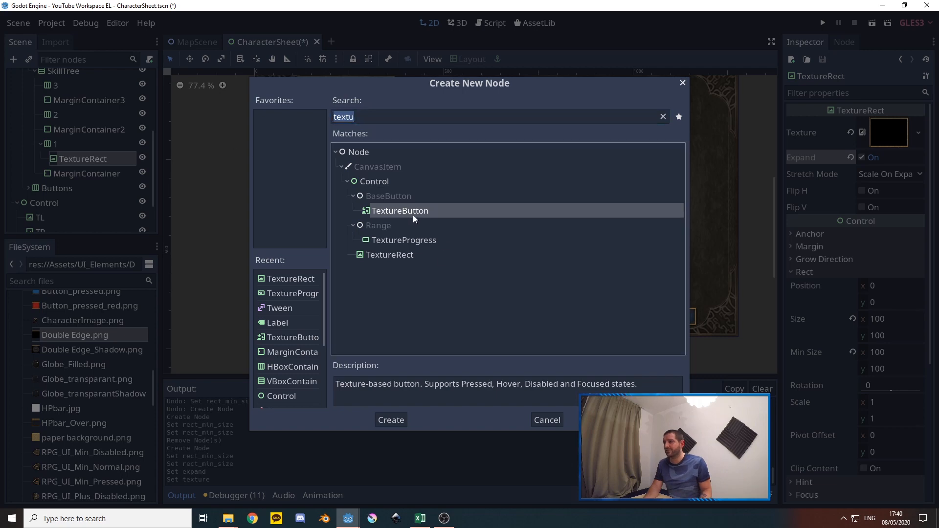
left_click(391, 420)
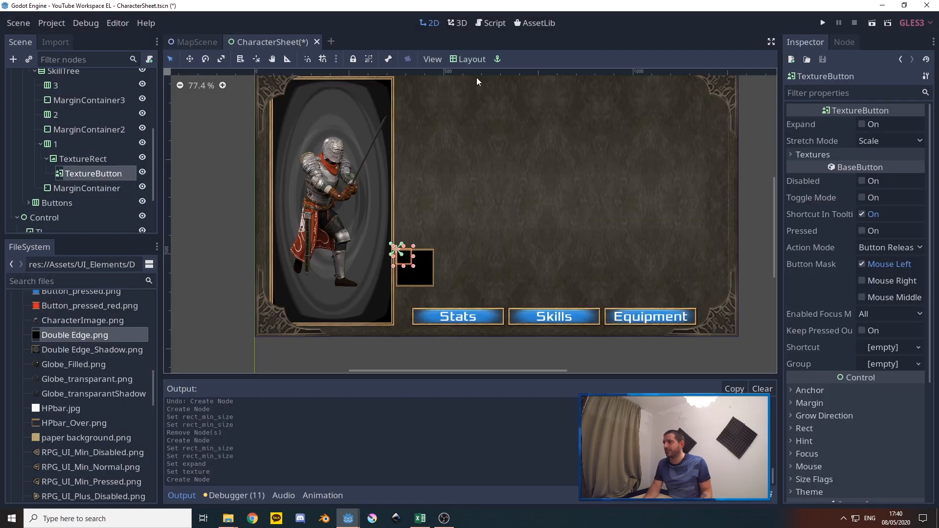
Set the TextureButton's minimum size to 90 by 90 and center it within its parent TextureRect
left_click(812, 428)
scroll(852, 406, "down", 3)
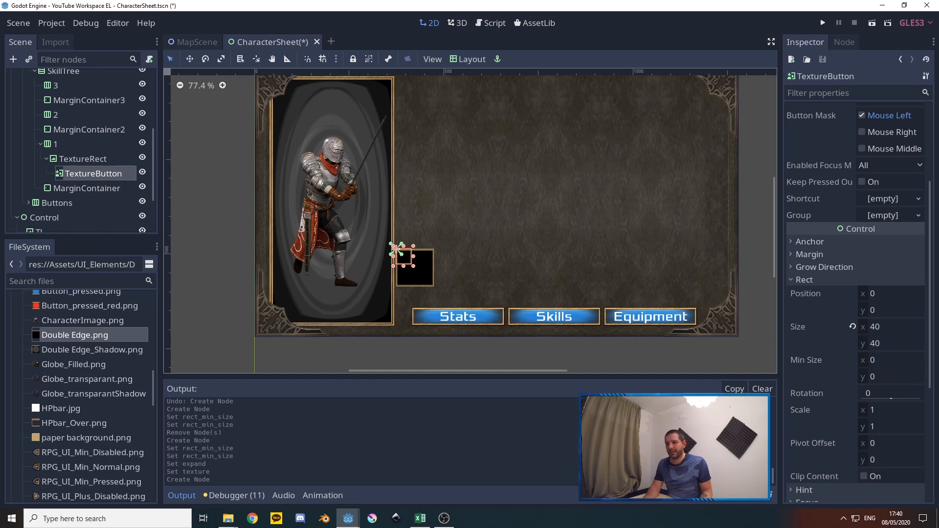
left_click(876, 329)
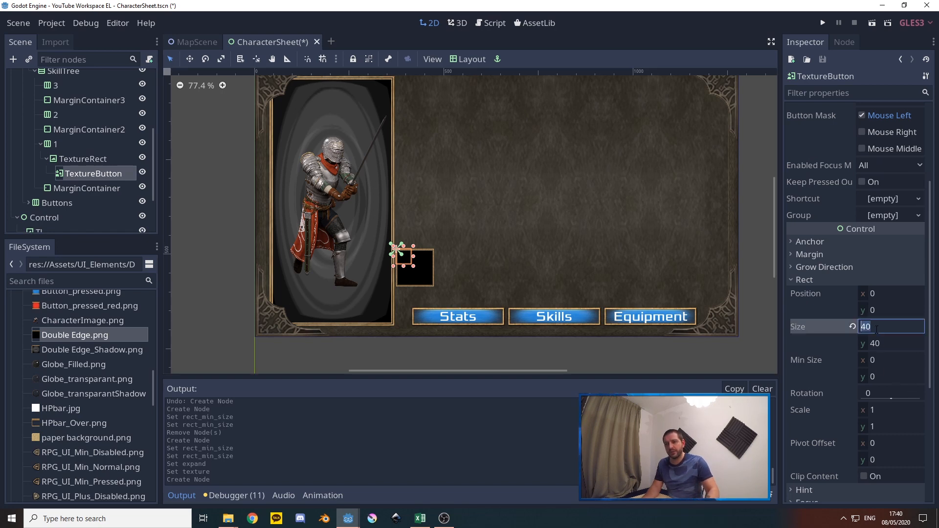
left_click(871, 360)
type("90")
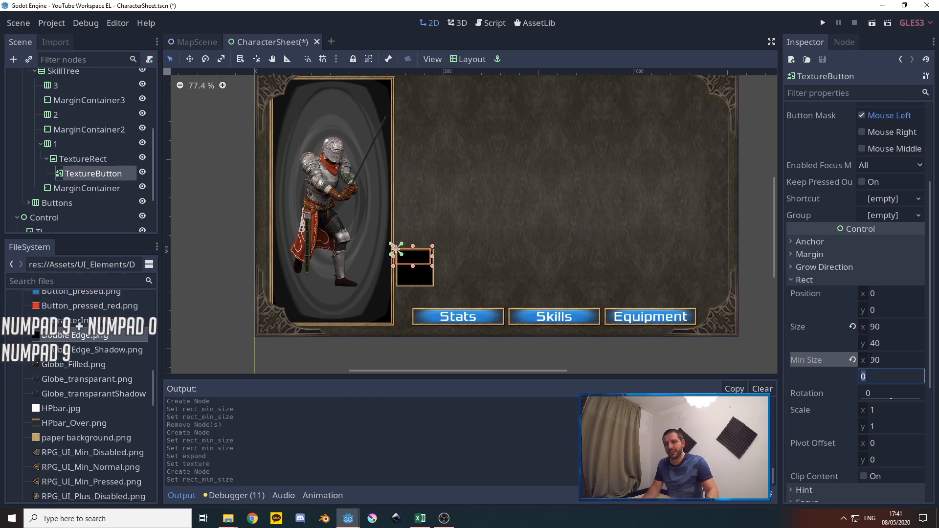
key("Tab")
type("90")
key("Tab")
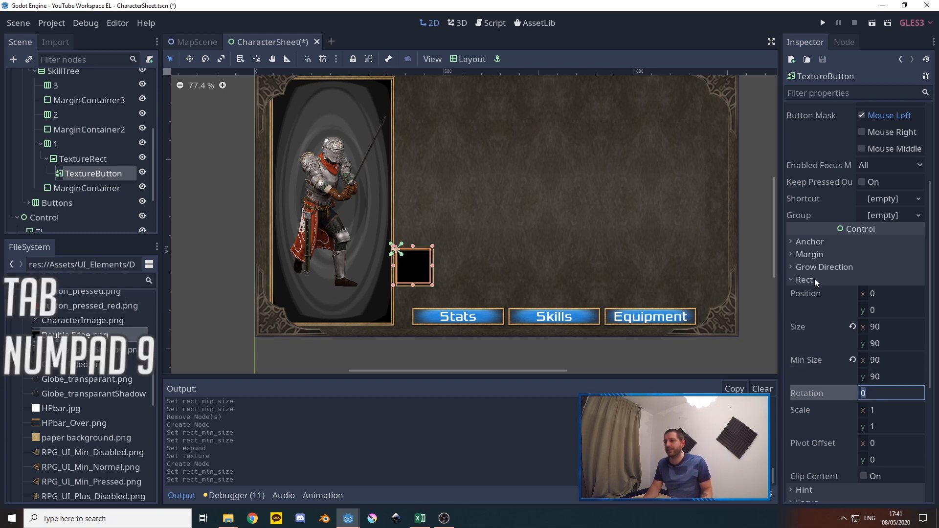
left_click(468, 59)
left_click(475, 195)
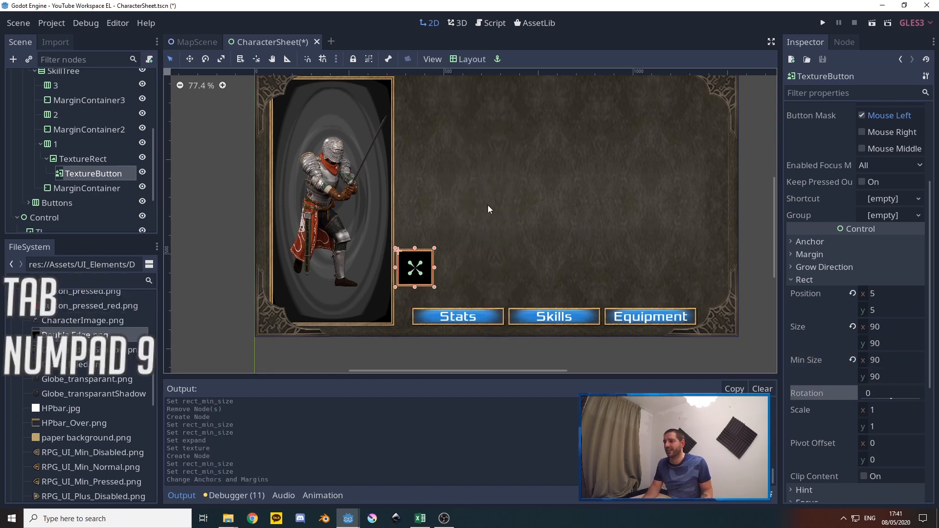
Enable Expand on the TextureButton and assign Enforce.PNG as its normal texture and Enforce_disabled.PNG as its disabled texture
scroll(841, 220, "up", 3)
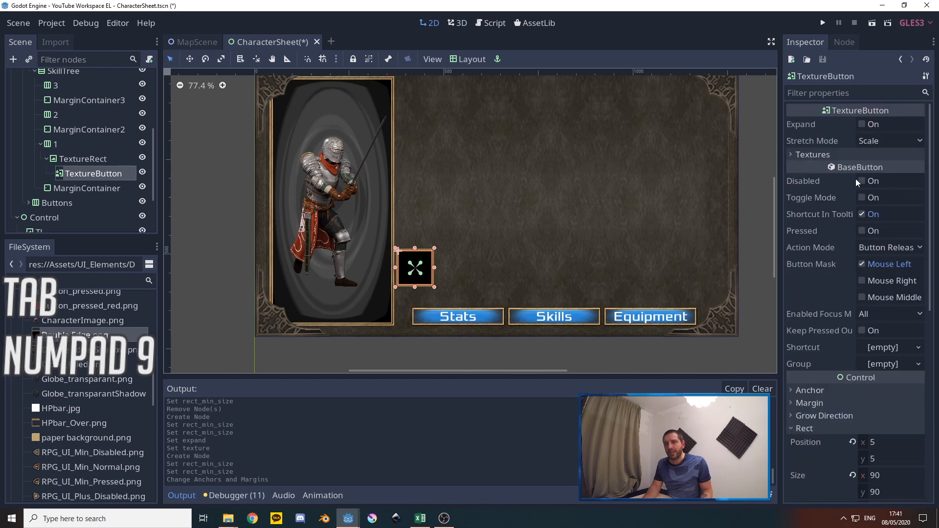
left_click(863, 124)
left_click(812, 155)
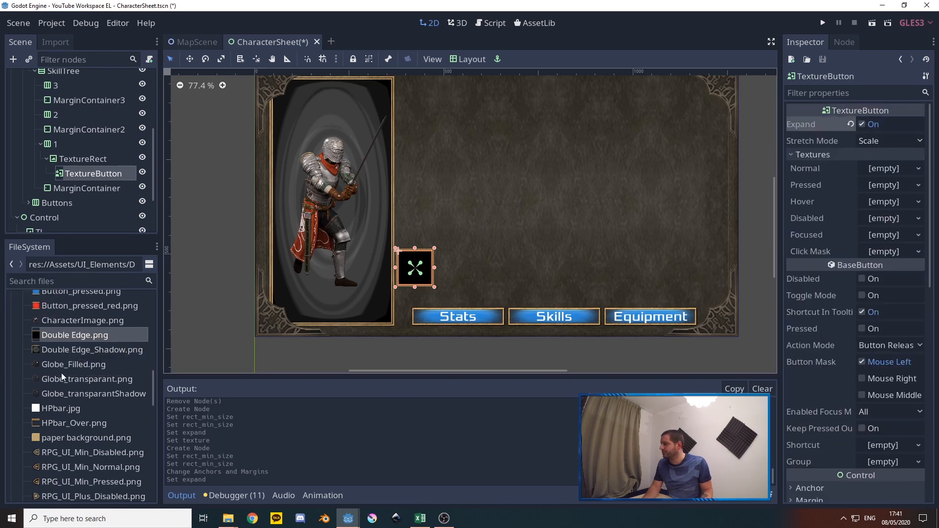
scroll(61, 373, "up", 10)
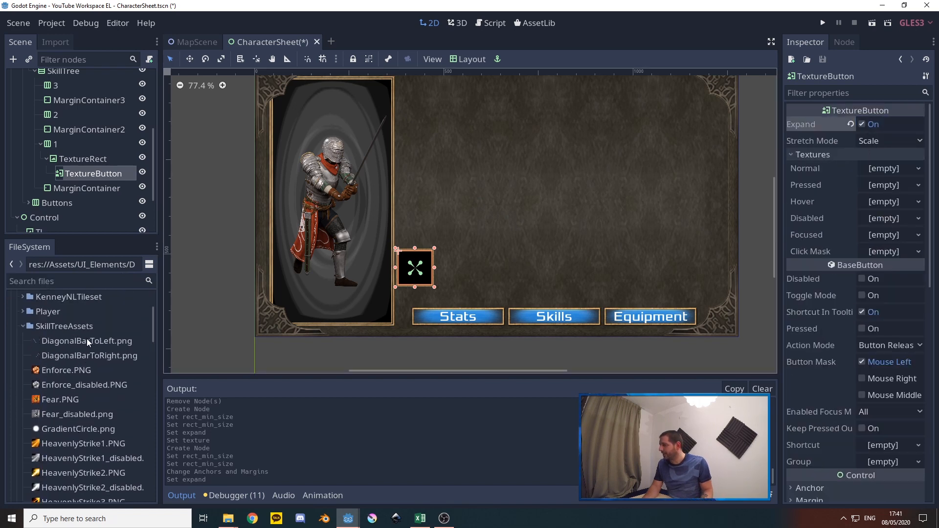
left_click_drag(52, 370, 879, 168)
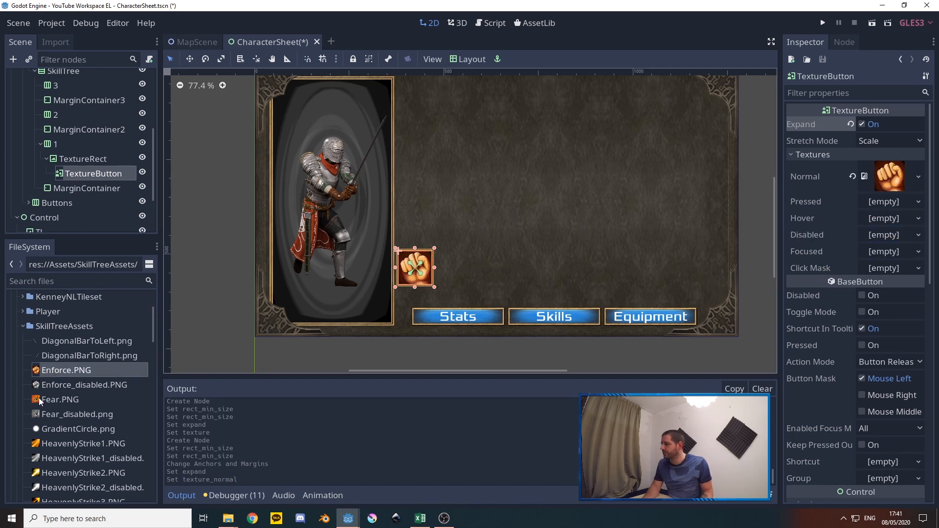
left_click_drag(55, 385, 890, 236)
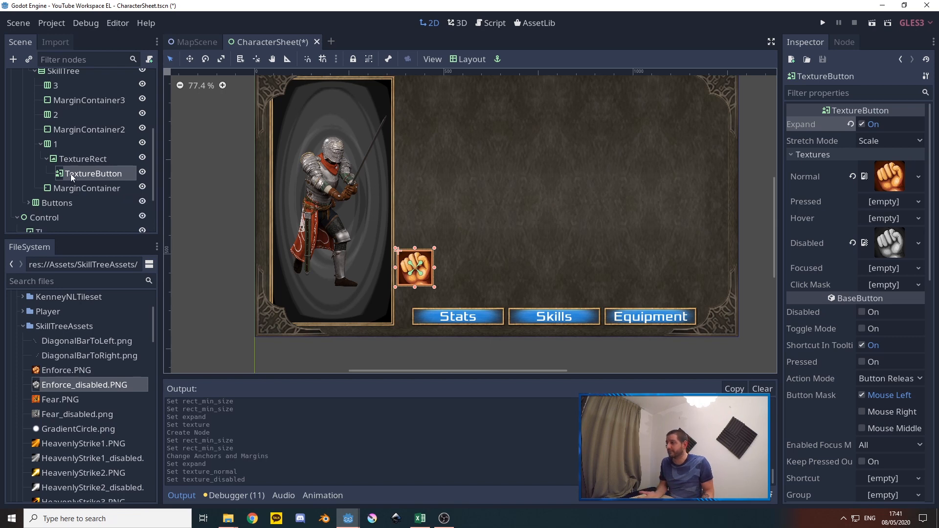
Add a second TextureRect beside the TextureButton under row 1's TextureRect and make it fill the parent's full area
left_click(87, 161)
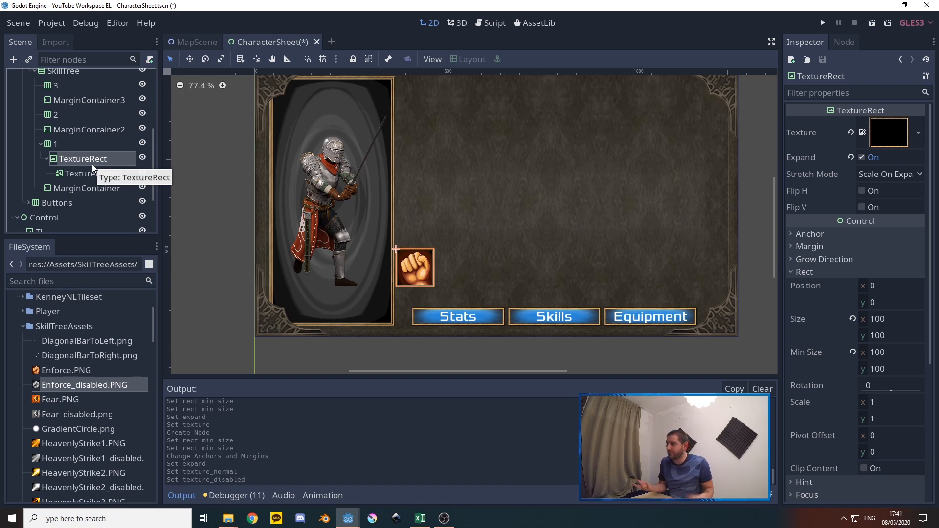
right_click(80, 160)
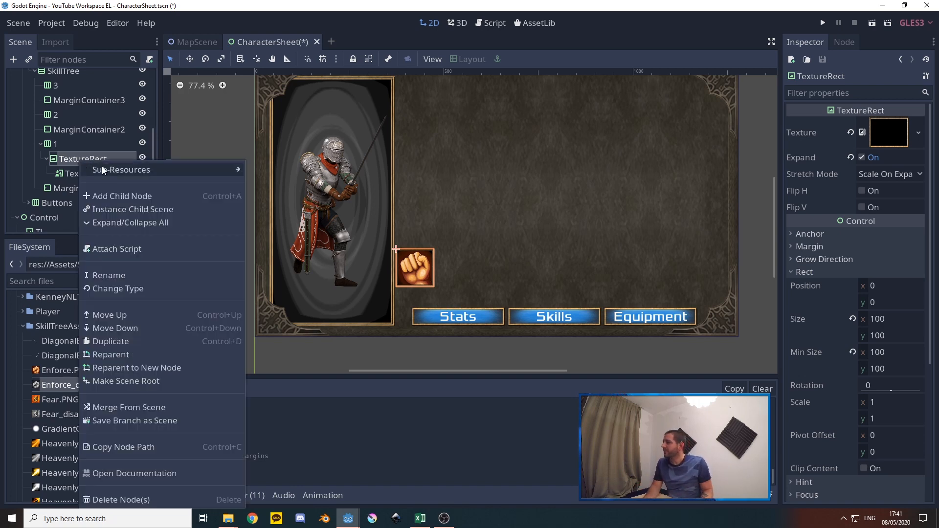
left_click(122, 197)
type("texture")
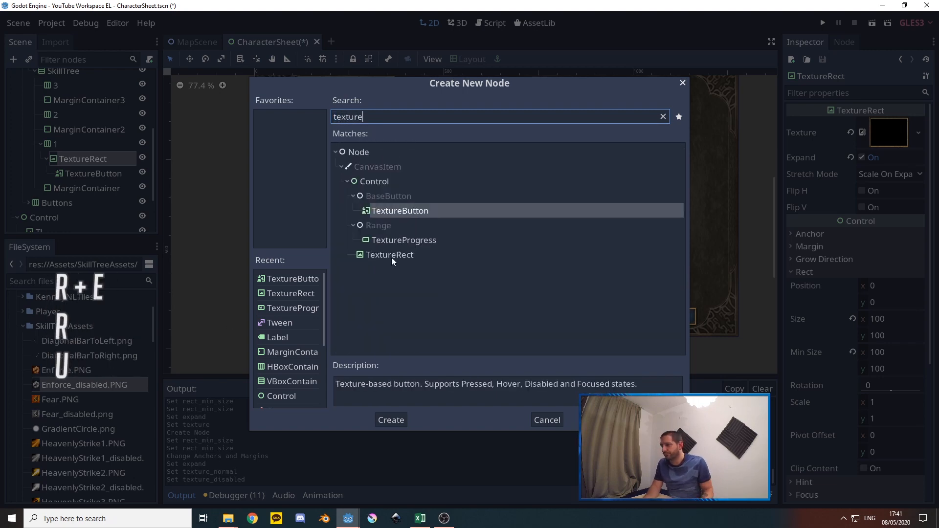
left_click(392, 255)
left_click(392, 420)
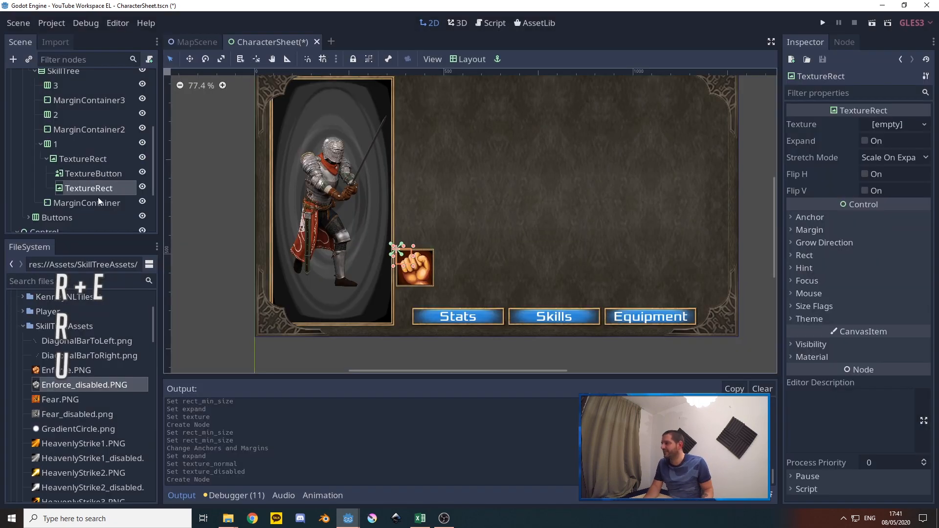
left_click(467, 58)
left_click(486, 314)
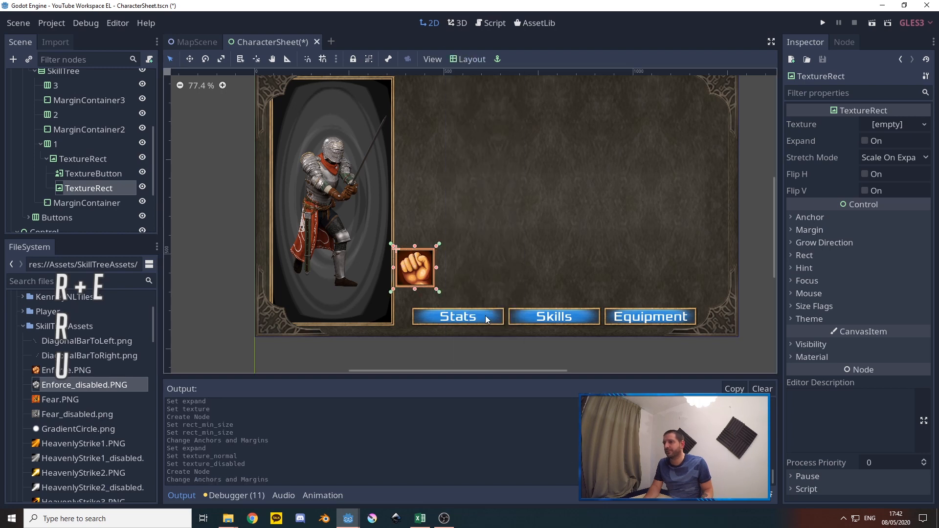
Enable Expand on the nested TextureRect and assign GradientCircle.png as its texture
scroll(60, 387, "down", 5)
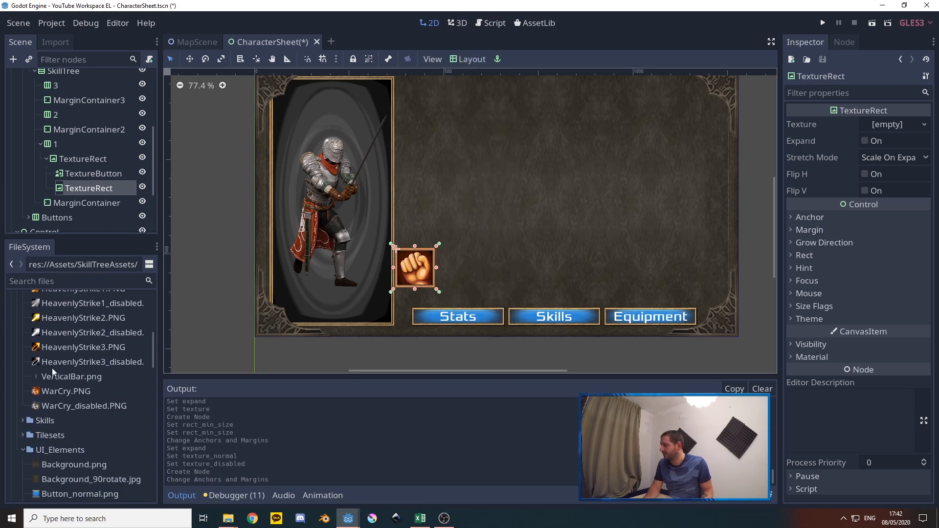
scroll(79, 387, "up", 4)
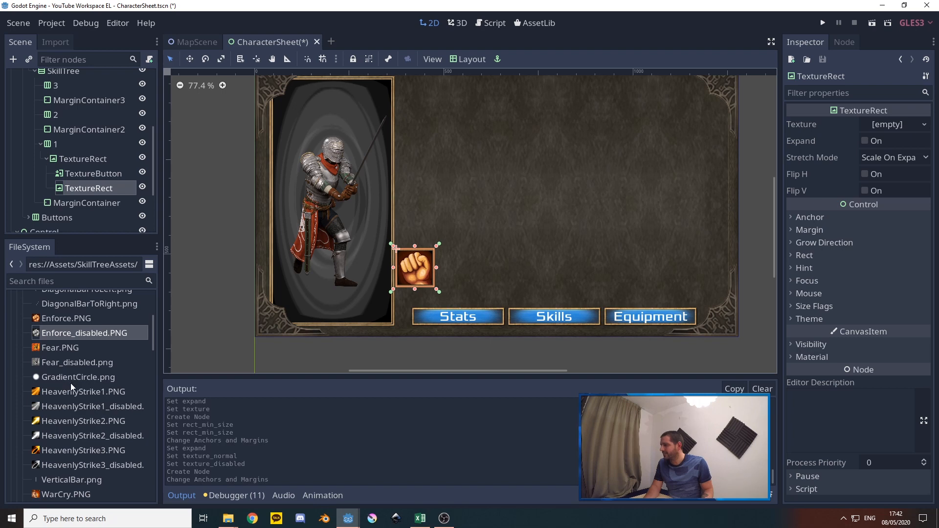
mouse_move(60, 376)
left_mouse_down()
mouse_move(495, 194)
mouse_move(528, 190)
mouse_move(64, 379)
left_mouse_up()
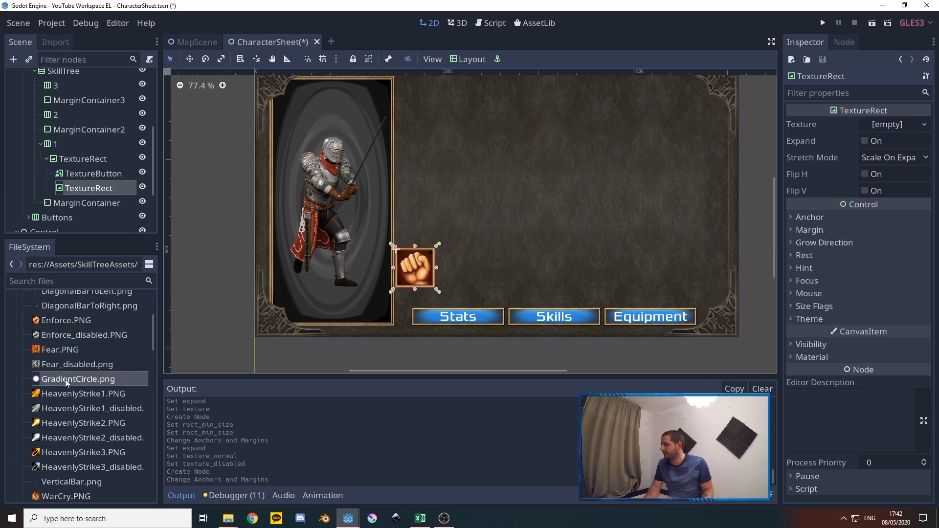
left_click(874, 142)
left_click_drag(61, 380, 895, 130)
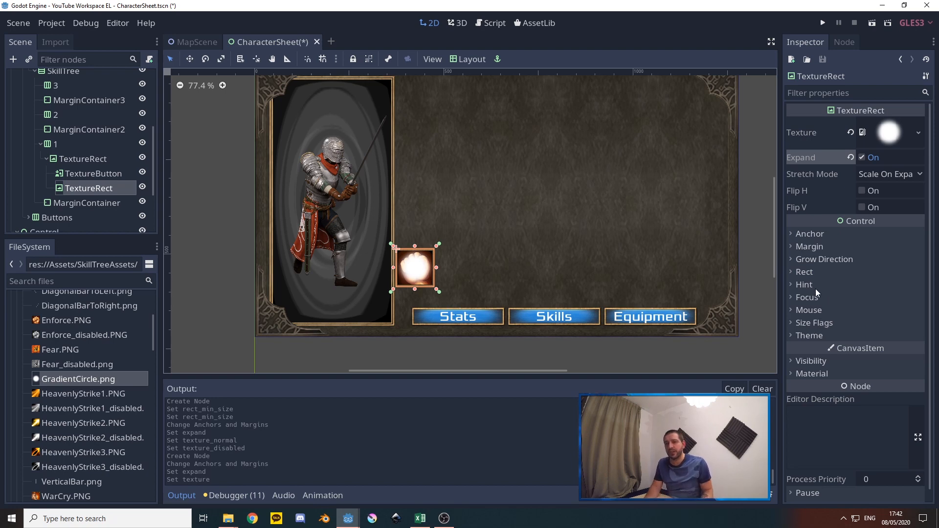
Set the nested TextureRect's scale to 1.5 on both x and y
left_click(807, 272)
scroll(871, 392, "down", 3)
left_click(863, 303)
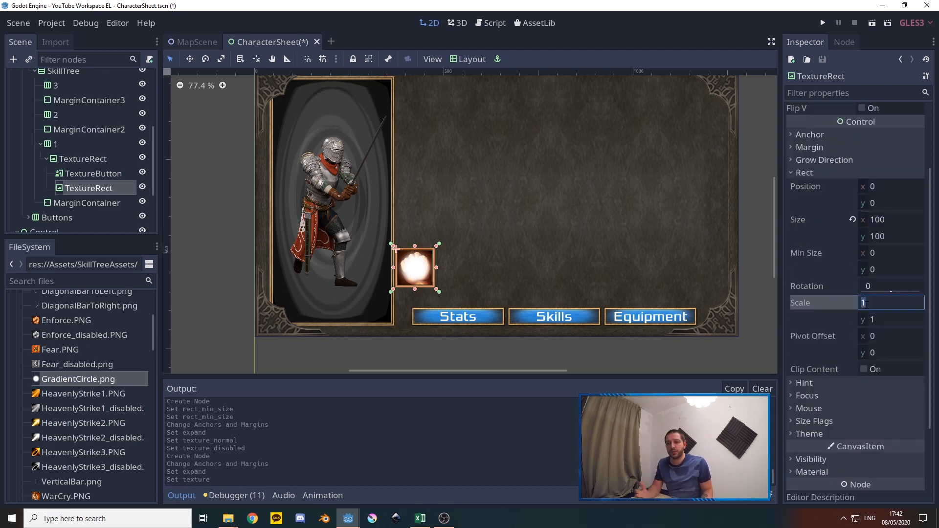
type("1.5")
key("Tab")
type("1.5")
key("Tab")
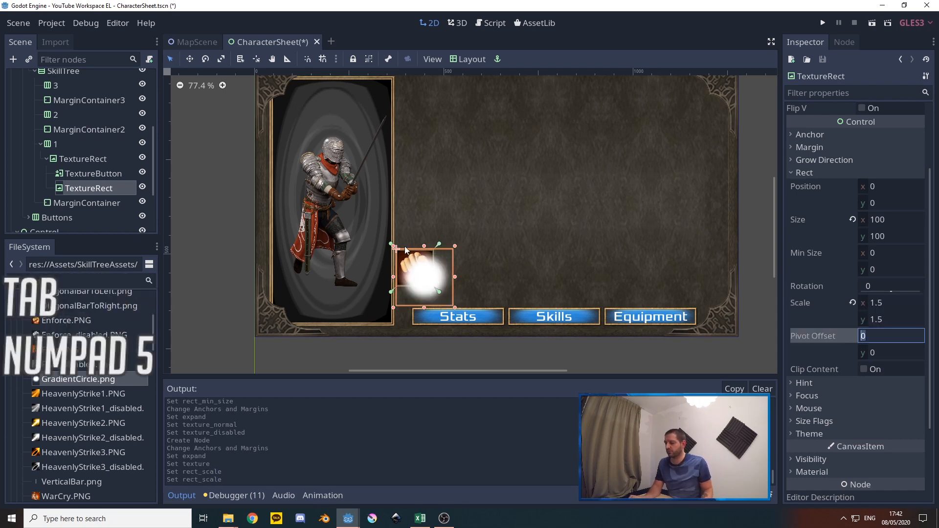
Set the nested glow TextureRect's pivot offset to 50 on both x and y
left_click(396, 294)
scroll(416, 275, "up", 4, "ctrl")
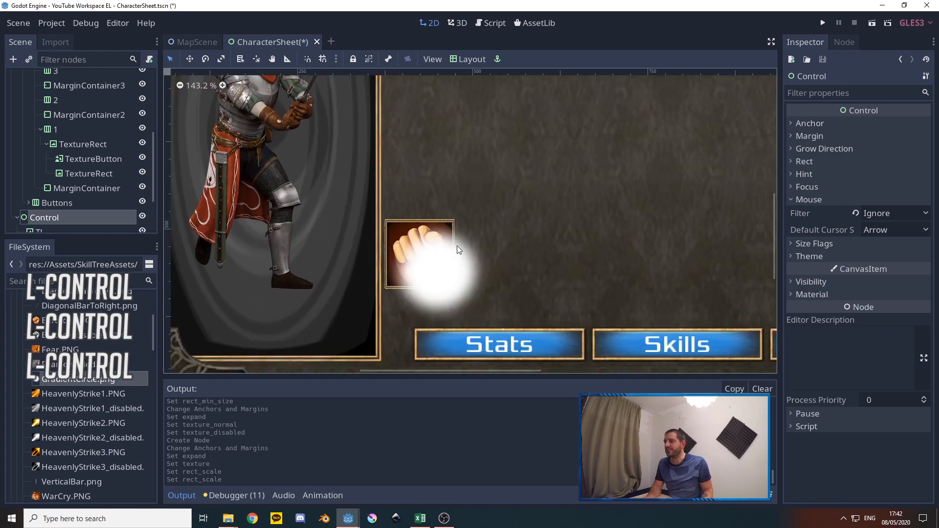
left_click(94, 172)
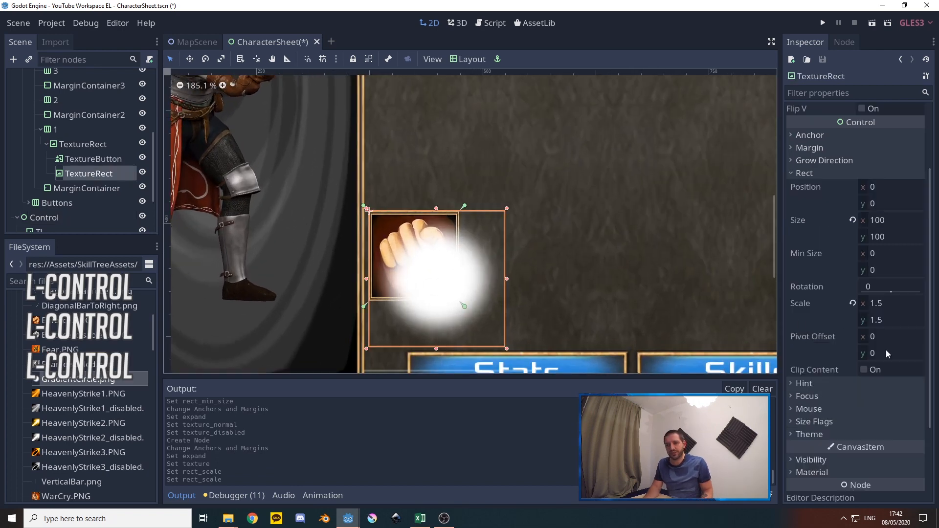
left_click(876, 340)
type("50")
key("Tab")
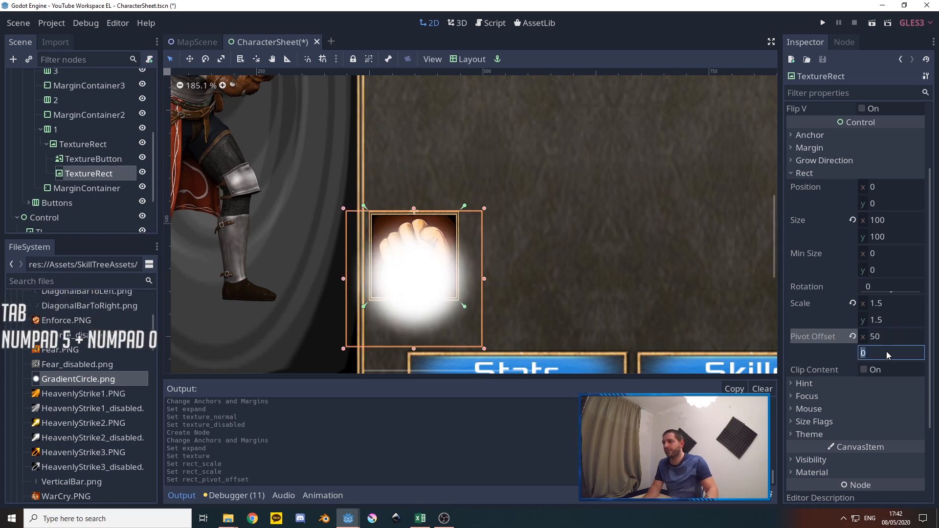
type("50")
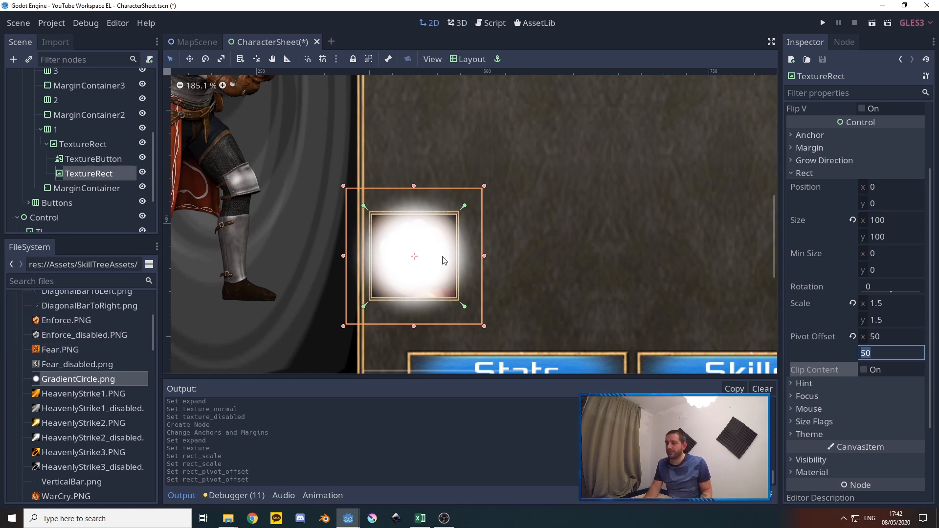
Reset the glow TextureRect's scale to 1 and enable Show Behind Parent in its visibility settings
left_click(852, 304)
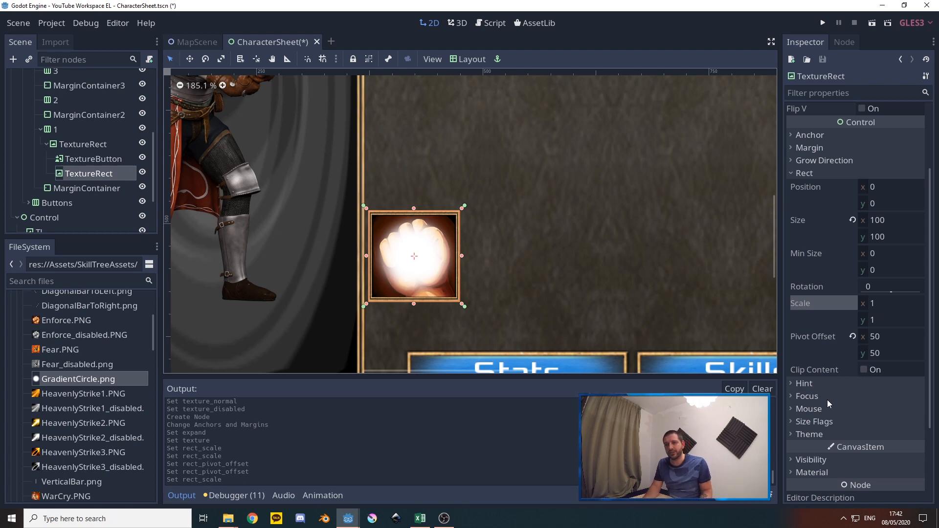
scroll(827, 400, "down", 3)
left_click(818, 350)
scroll(822, 382, "down", 1)
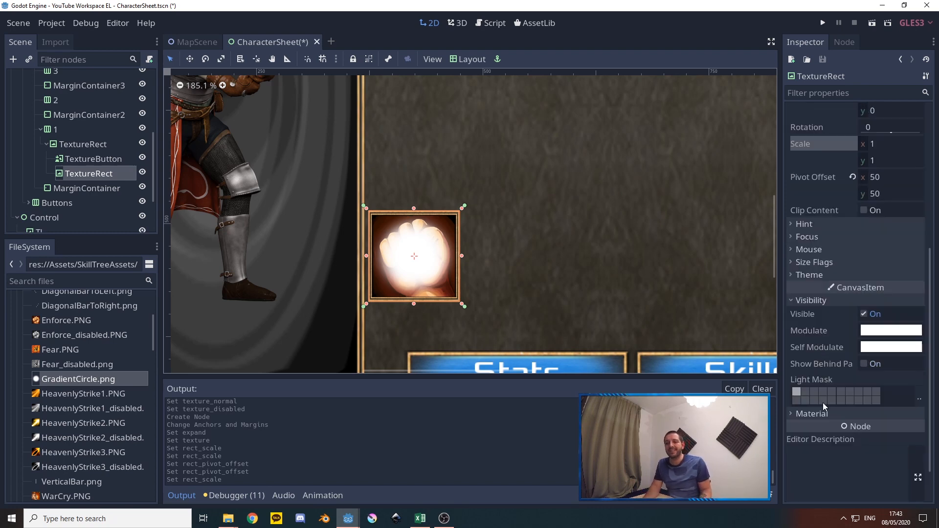
left_click(863, 367)
left_click(863, 367)
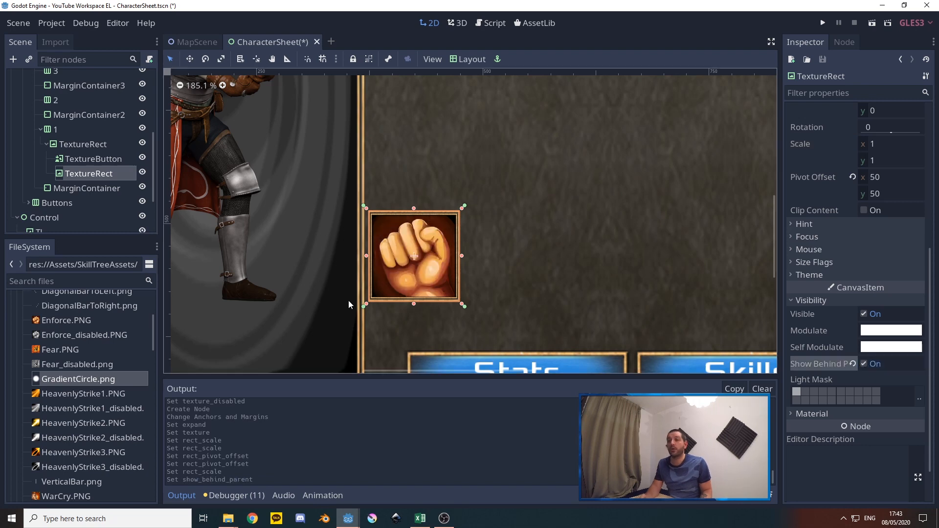
Add a Tween node as a child of the nested glow TextureRect
right_click(80, 173)
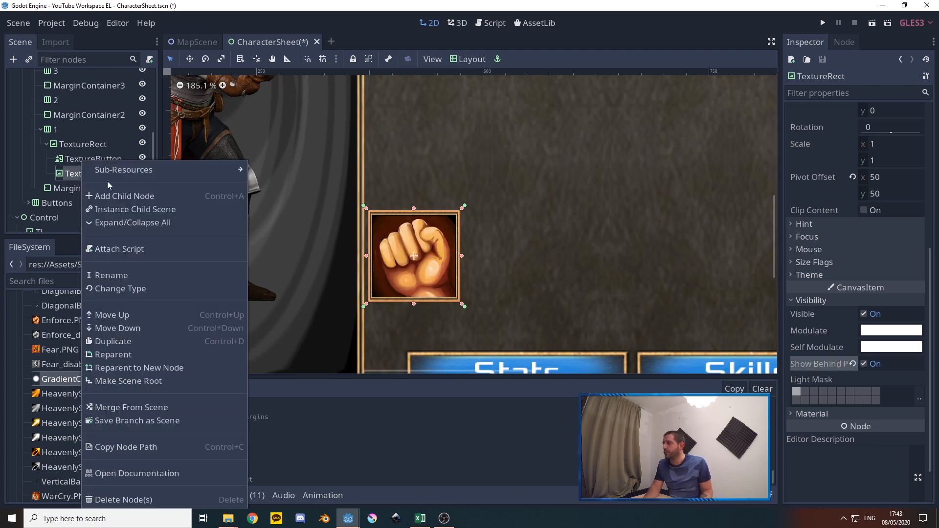
left_click(124, 195)
type("tween")
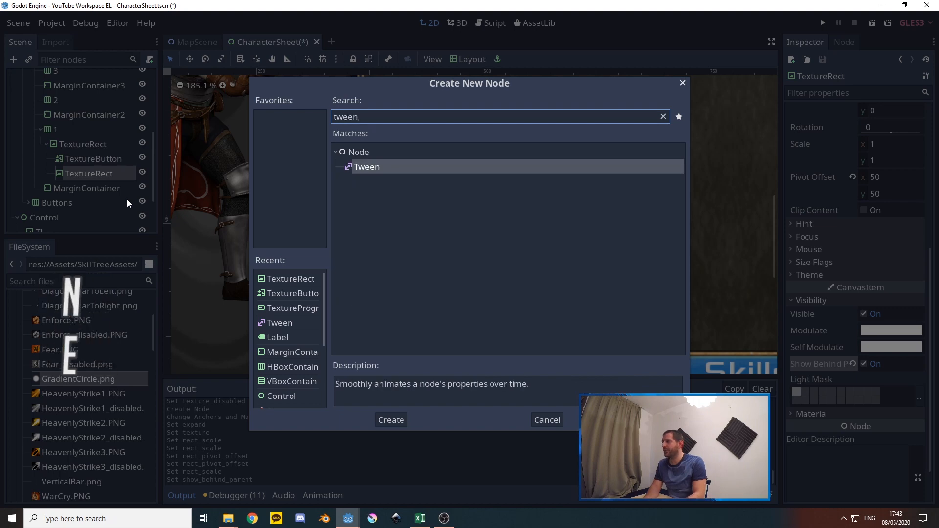
key("Return")
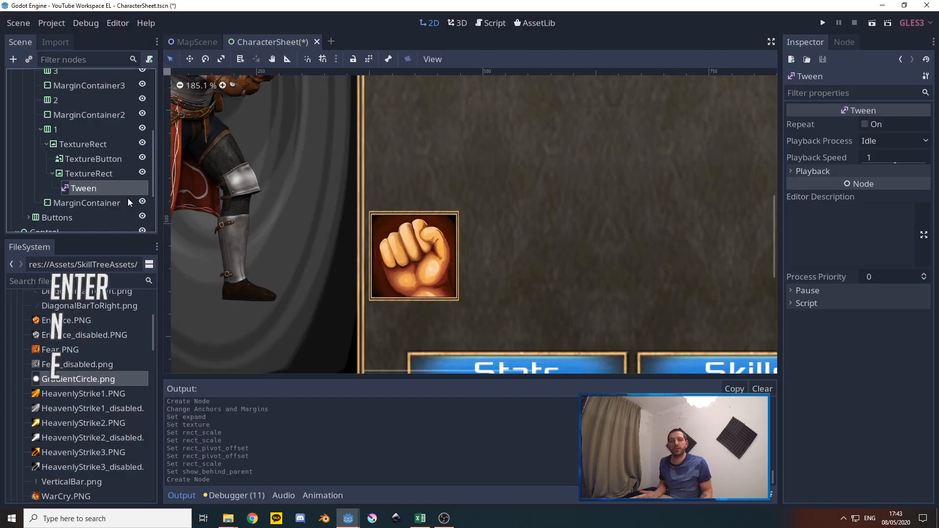
Move the nested glow TextureRect above the TextureButton in the scene tree, keeping both under row 1's frame
left_click(81, 176)
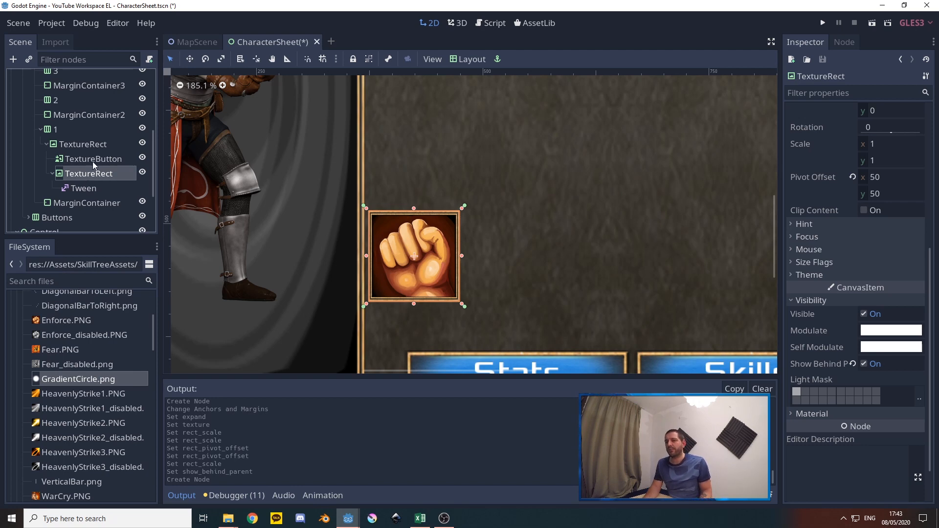
double_click(84, 174)
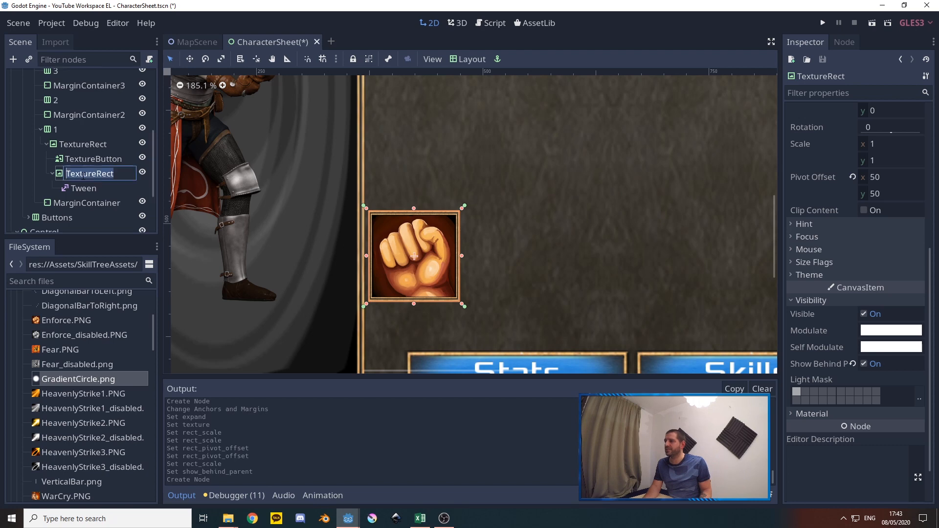
left_click(88, 159)
left_click(83, 173)
left_click_drag(81, 173, 79, 154)
Set the TextureButton's tooltip to "Enforce: focus your ki and gain a temporary boost in combat focus, raising both Atk and Def"
left_click(93, 189)
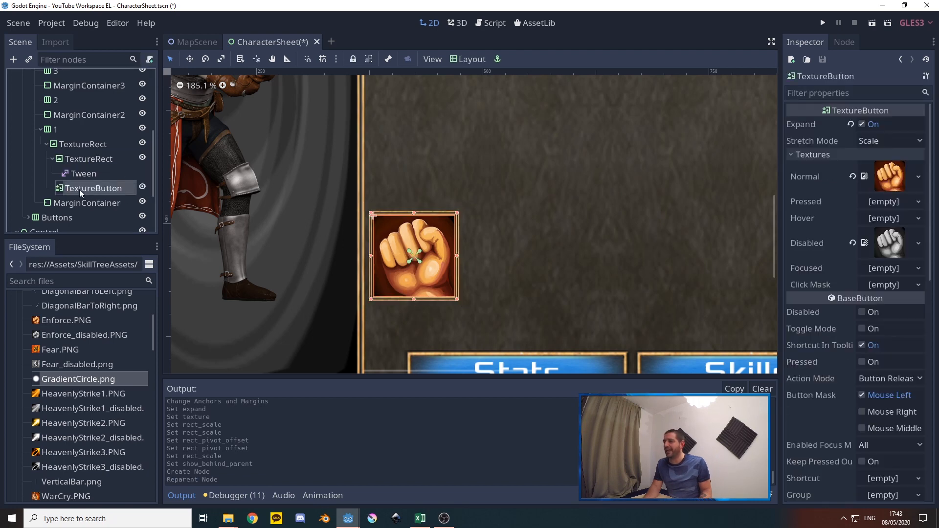
scroll(819, 342, "down", 8)
left_click(814, 261)
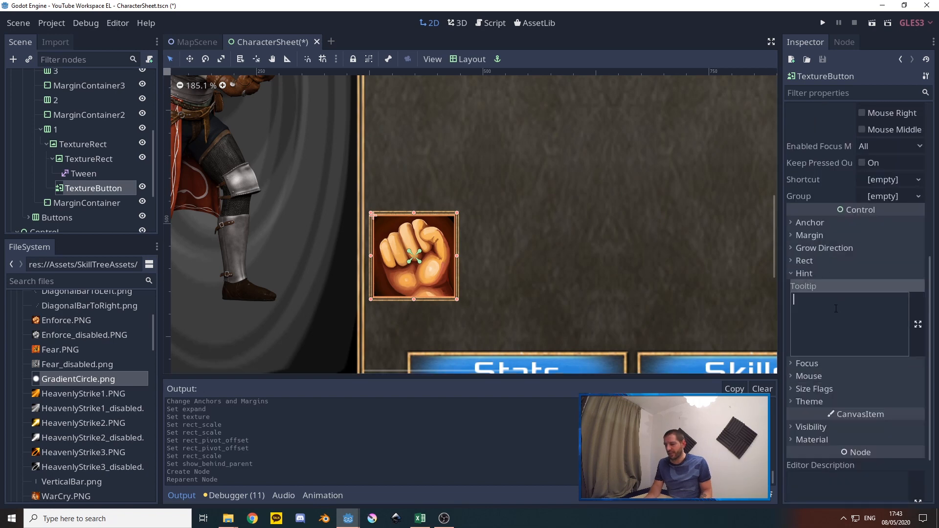
type("Enforce: focus your ki and gain a temporary boost in combat focus, raising both Atk and Def")
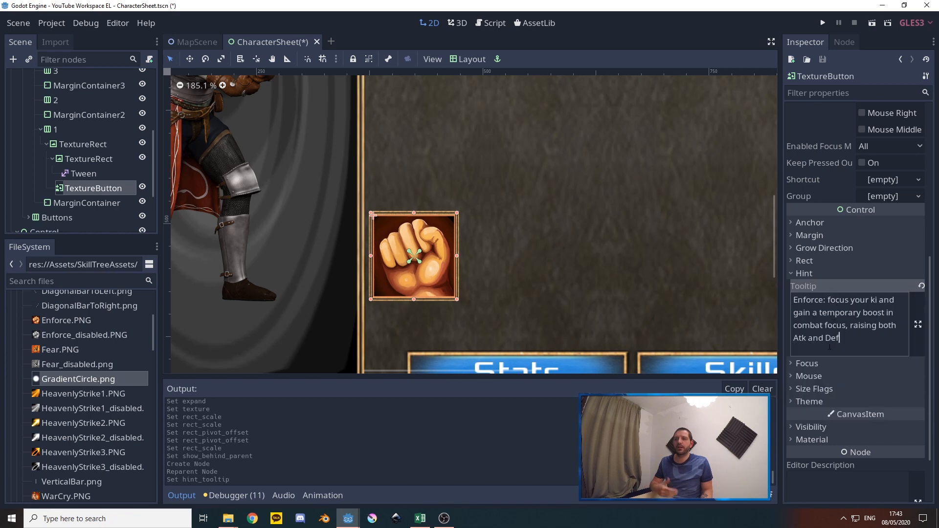
Rename the framed parent TextureRect in row 1 as 1A
left_click(80, 145)
right_click(88, 146)
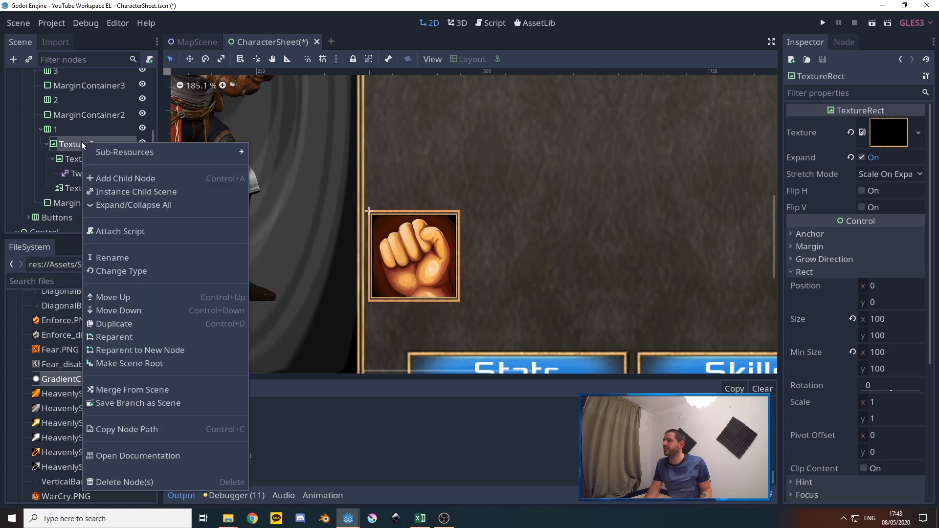
left_click(113, 253)
type("1A")
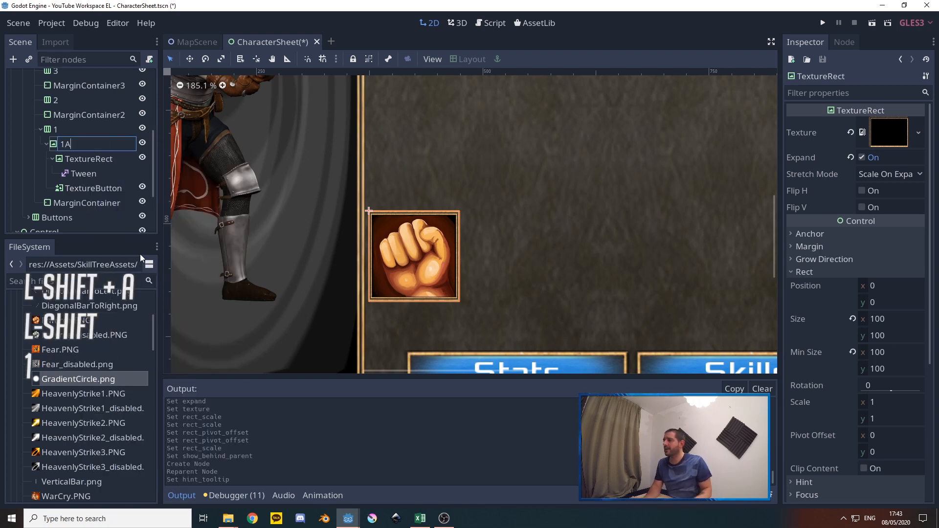
left_click(68, 134)
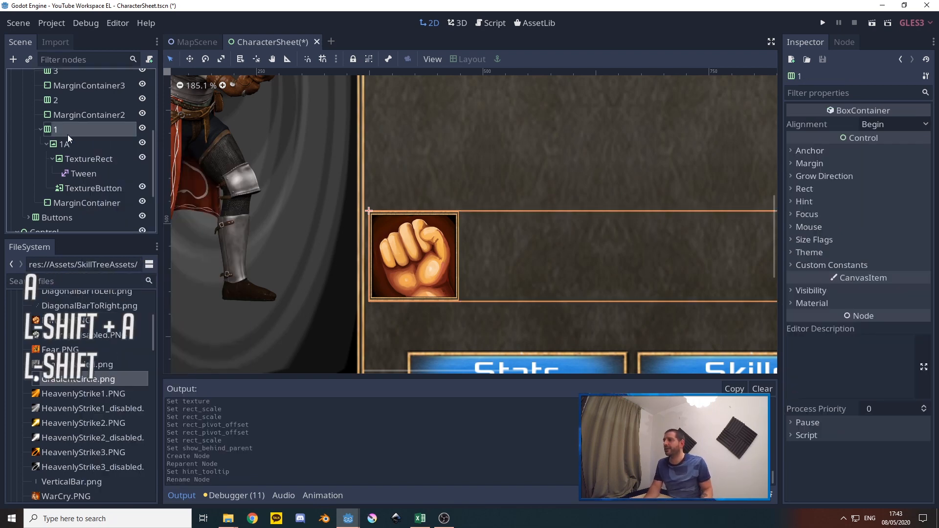
left_click(76, 141)
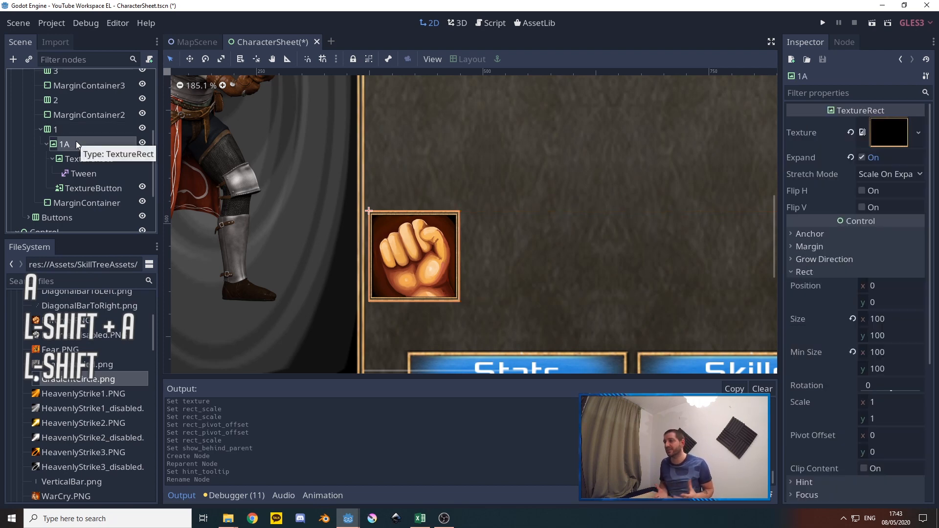
scroll(378, 210, "down", 6, "ctrl")
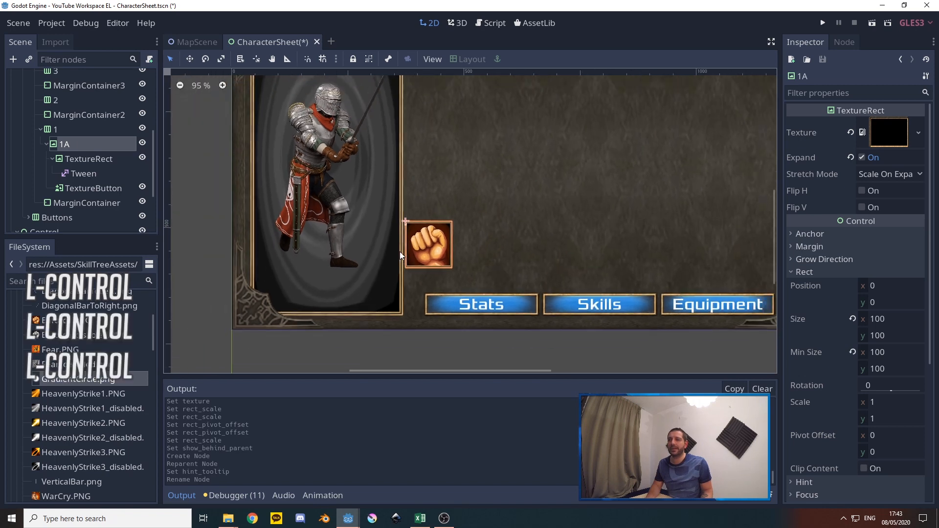
scroll(400, 251, "down", 4, "ctrl")
scroll(432, 182, "down", 4, "ctrl")
scroll(530, 112, "up", 3, "ctrl")
scroll(556, 263, "down", 4, "ctrl")
scroll(515, 181, "up", 4, "ctrl")
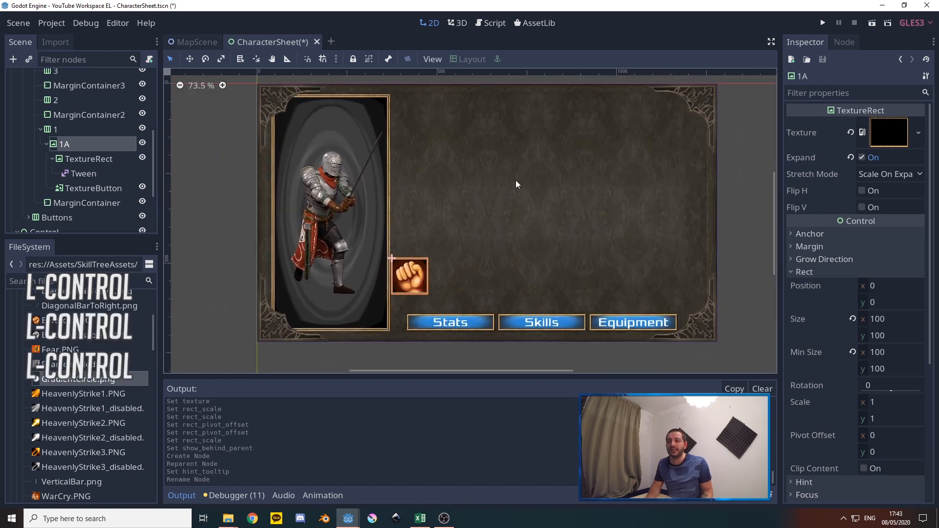
scroll(515, 184, "up", 1, "ctrl")
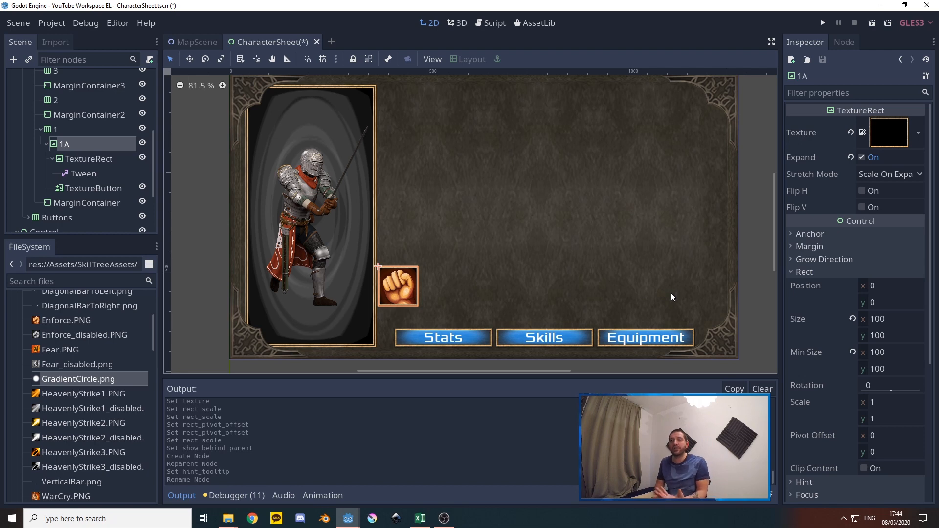
scroll(815, 360, "down", 5)
scroll(847, 278, "up", 3)
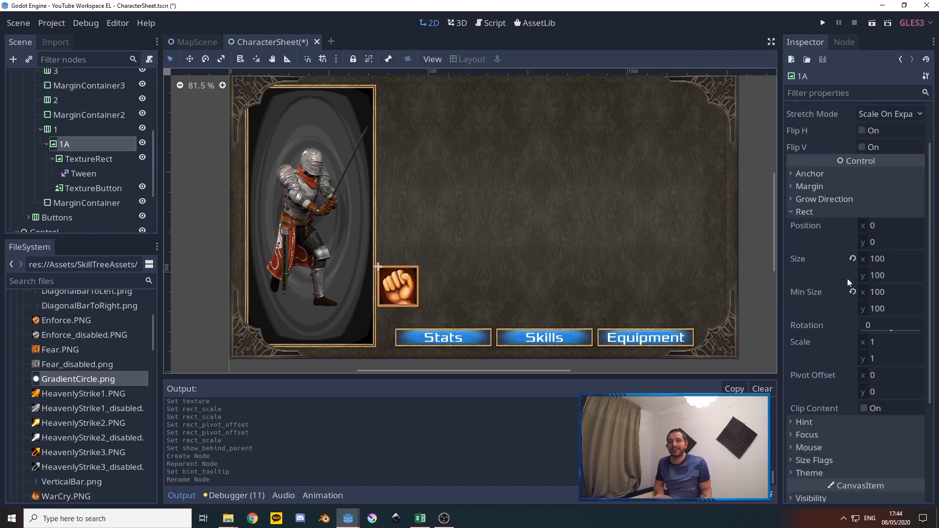
scroll(847, 277, "up", 2)
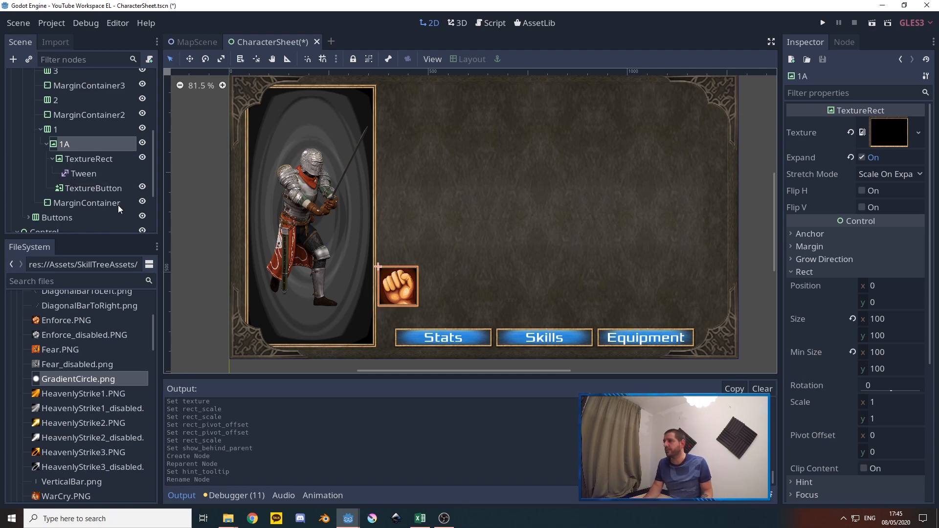
Run the project, open the character sheet to check the Enforce skill button and its tooltip, and close the game
left_click(822, 23)
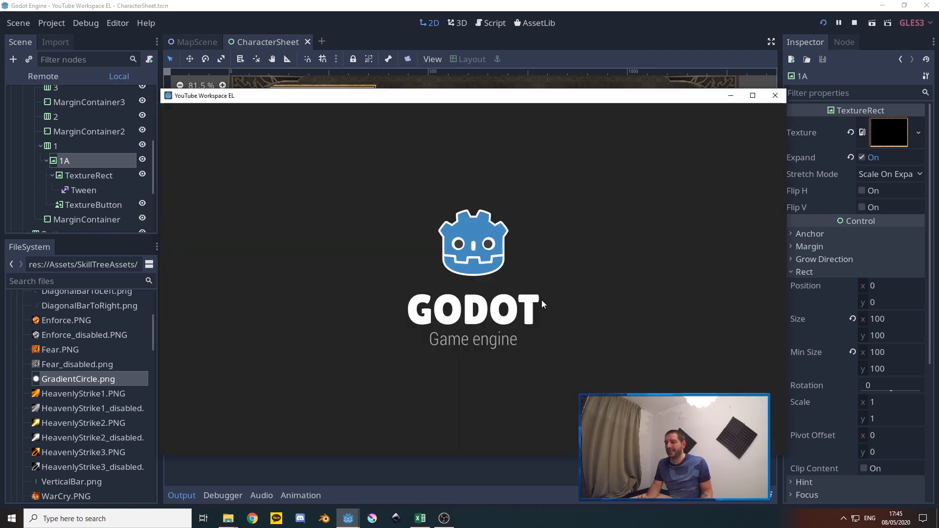
key("c")
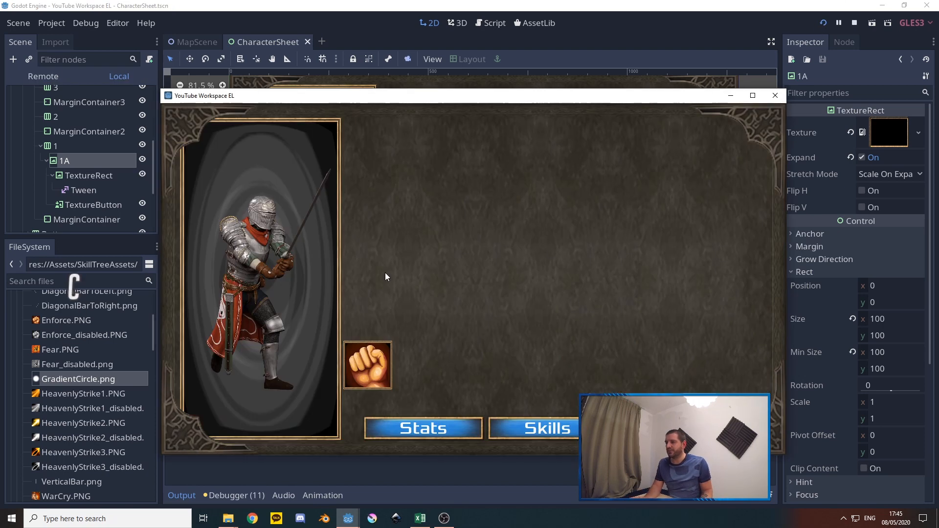
mouse_move(369, 359)
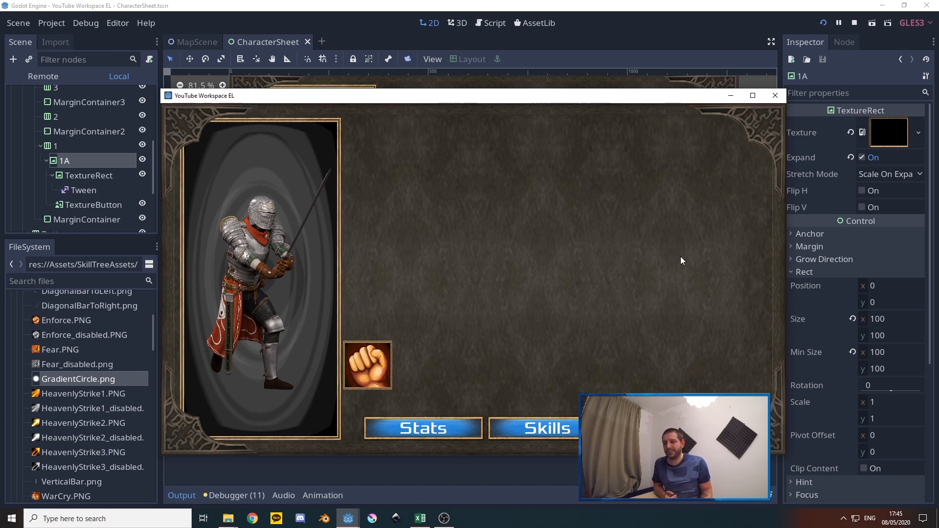
left_click(774, 95)
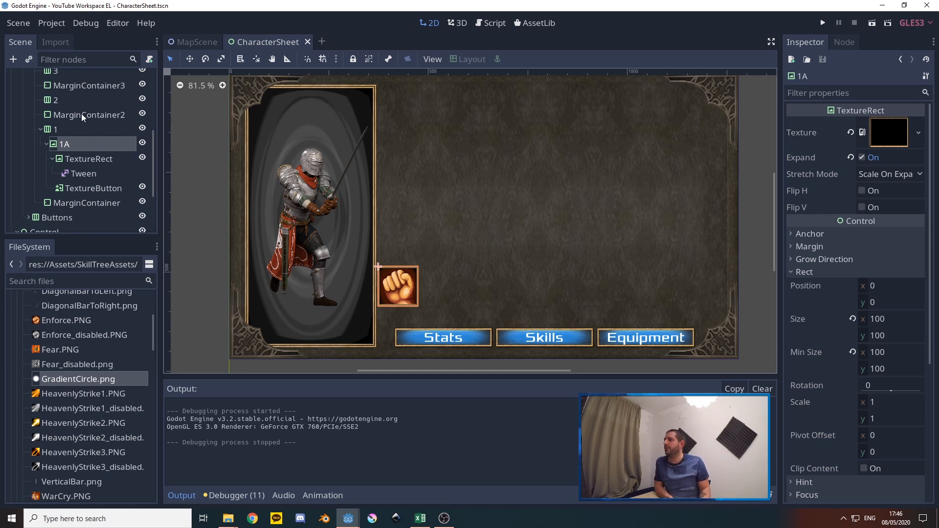
Duplicate skill node 2A from row 2 and move the copy into row 3 of the SkillTree
scroll(77, 157, "up", 5)
left_click(76, 140)
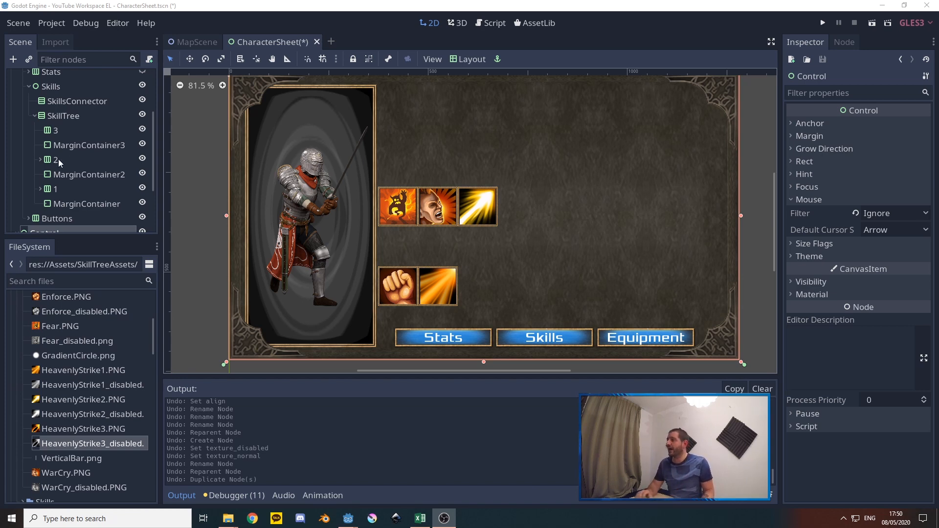
left_click(40, 160)
left_click(64, 175)
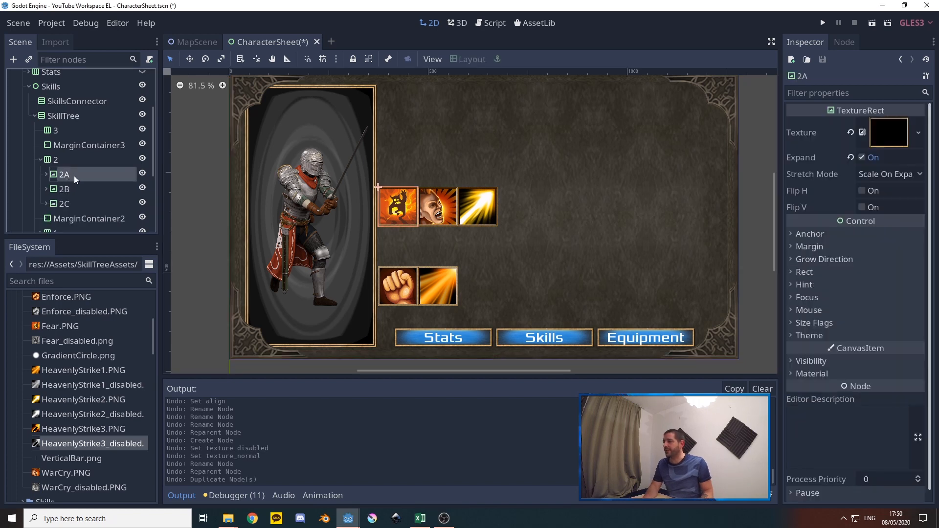
key("ctrl+d")
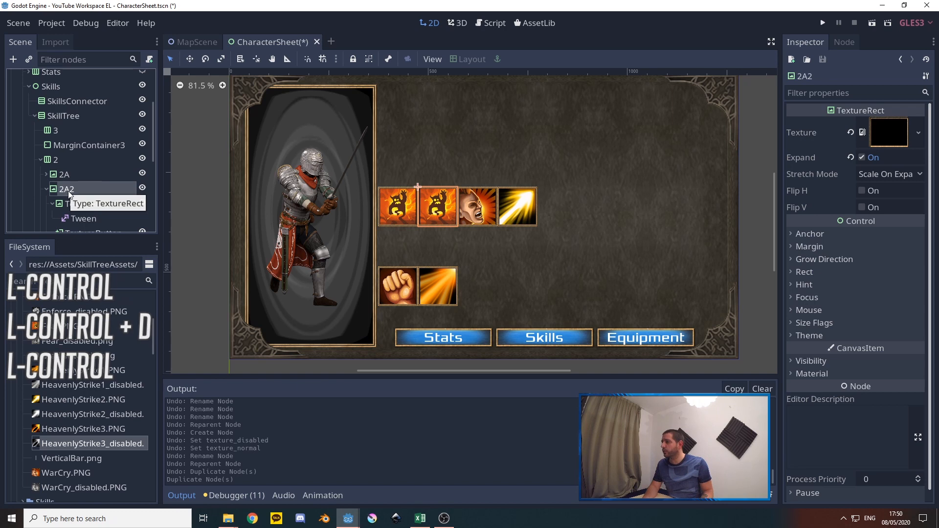
left_click_drag(66, 190, 57, 130)
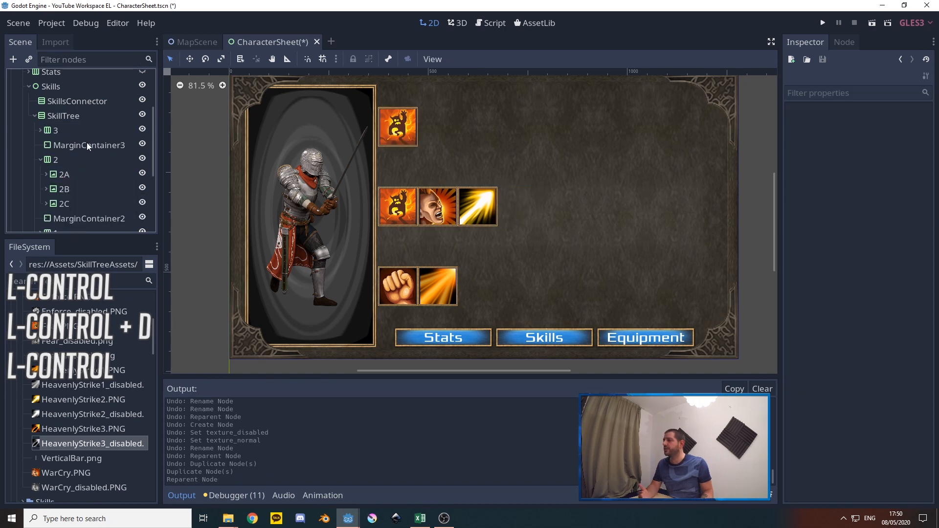
Rename the duplicated skill node in row 3 as 3A
left_click(40, 130)
right_click(70, 144)
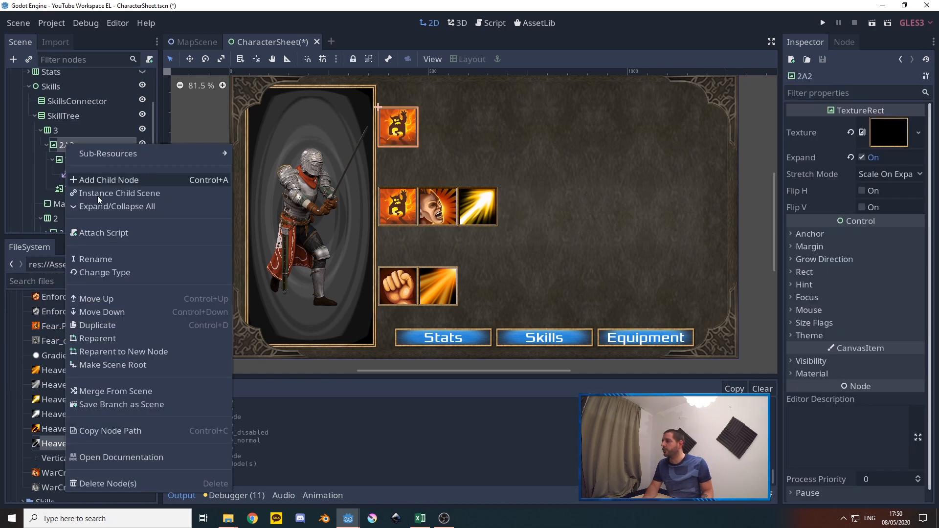
left_click(101, 258)
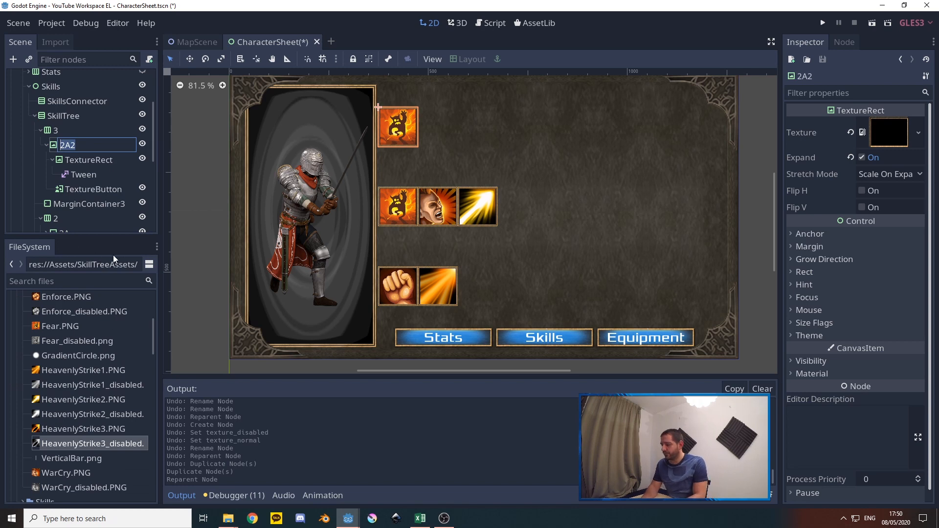
type("3A")
key("Return")
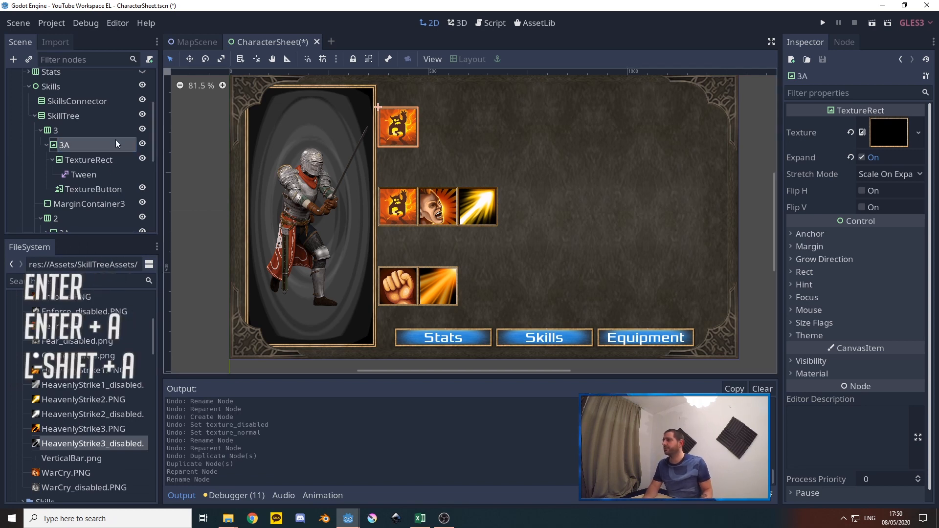
Set skill 3A's TextureButton textures to HeavenlyStrike3.PNG for Normal and the HeavenlyStrike3_disabled image for Disabled
left_click(102, 190)
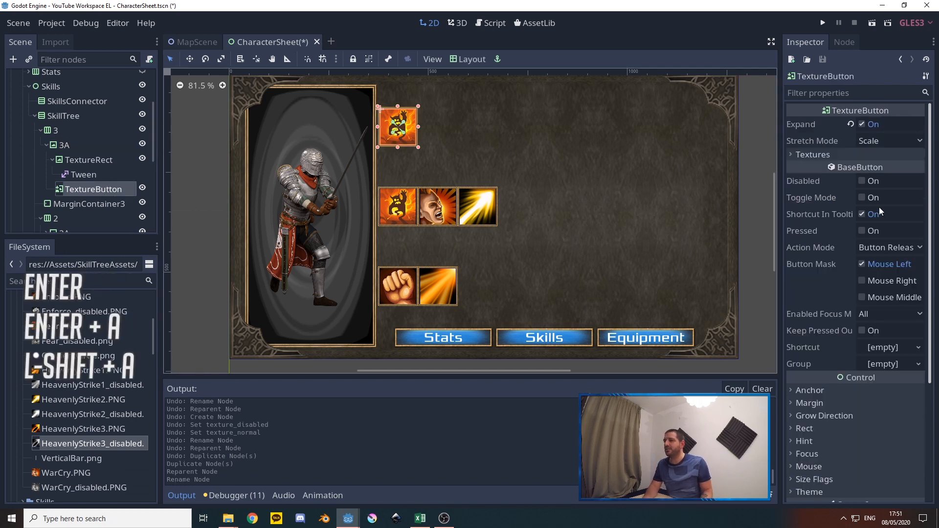
left_click(855, 155)
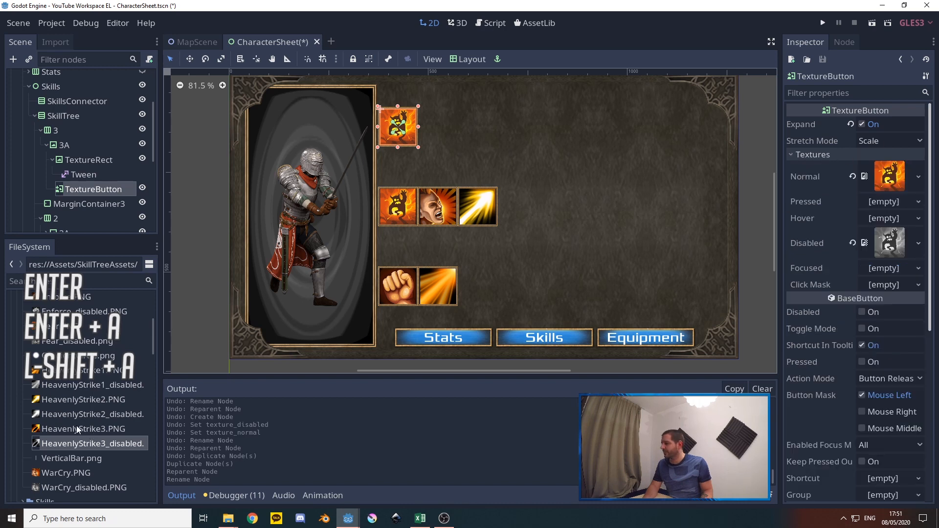
left_click_drag(64, 429, 888, 177)
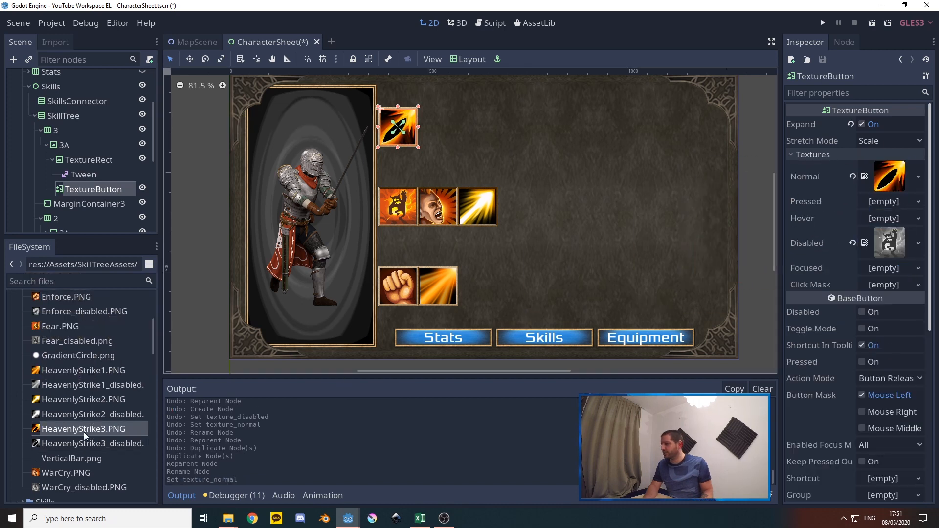
left_click_drag(66, 446, 892, 255)
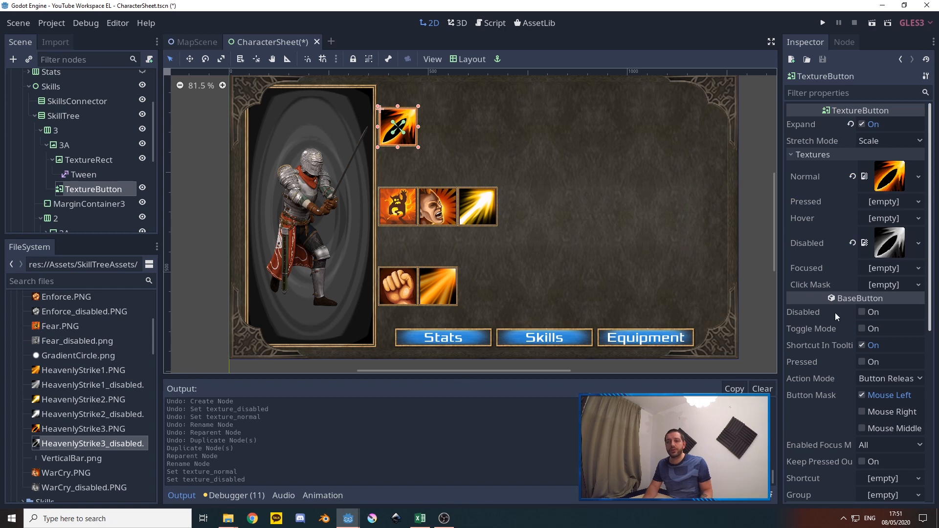
scroll(836, 323, "down", 5)
scroll(841, 303, "up", 5)
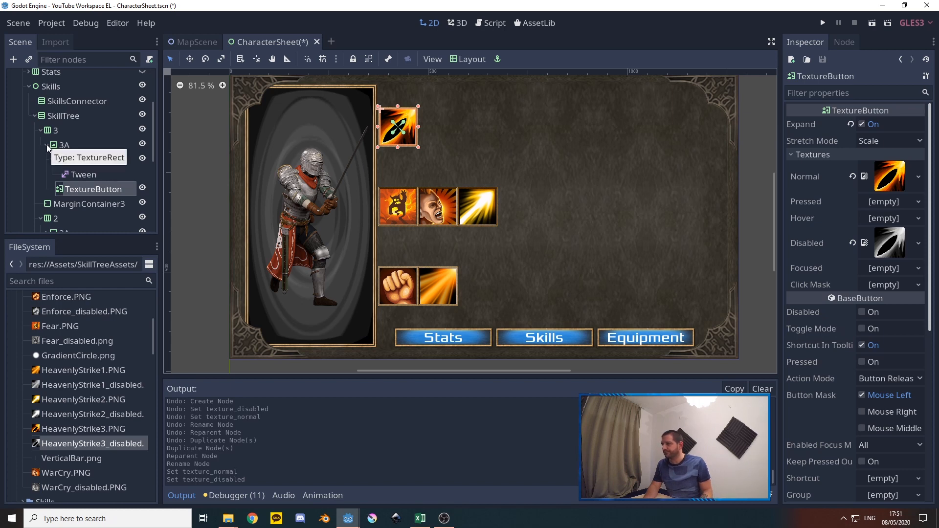
Add a Label node to row 1 of the SkillTree and place it ahead of 1A
left_click(40, 131)
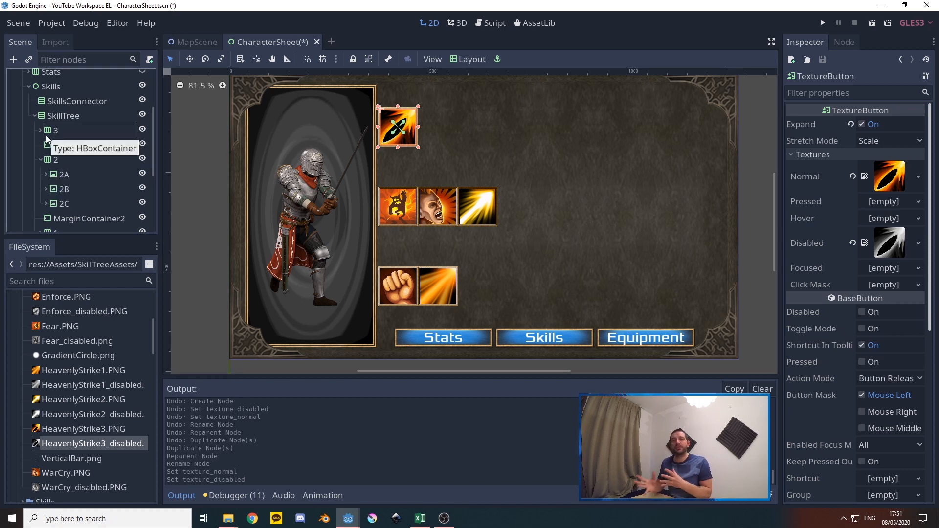
scroll(46, 137, "down", 2)
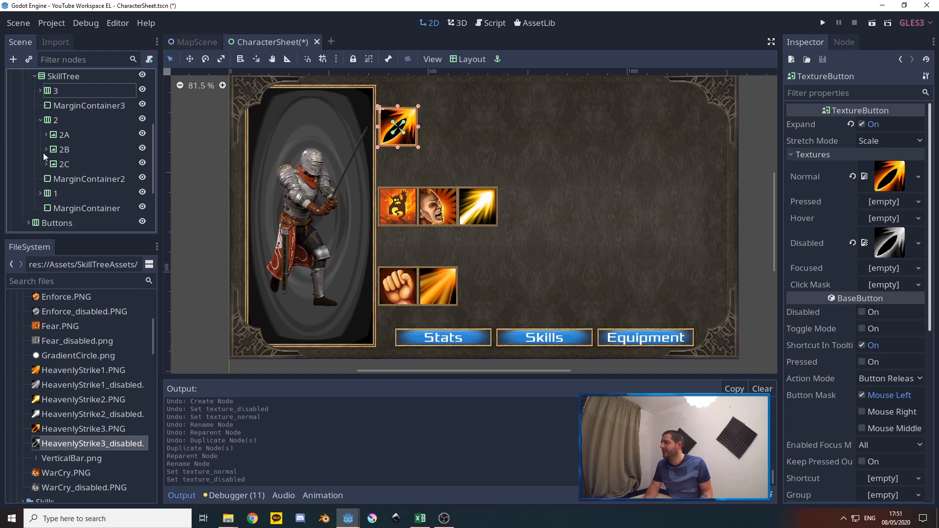
left_click(40, 120)
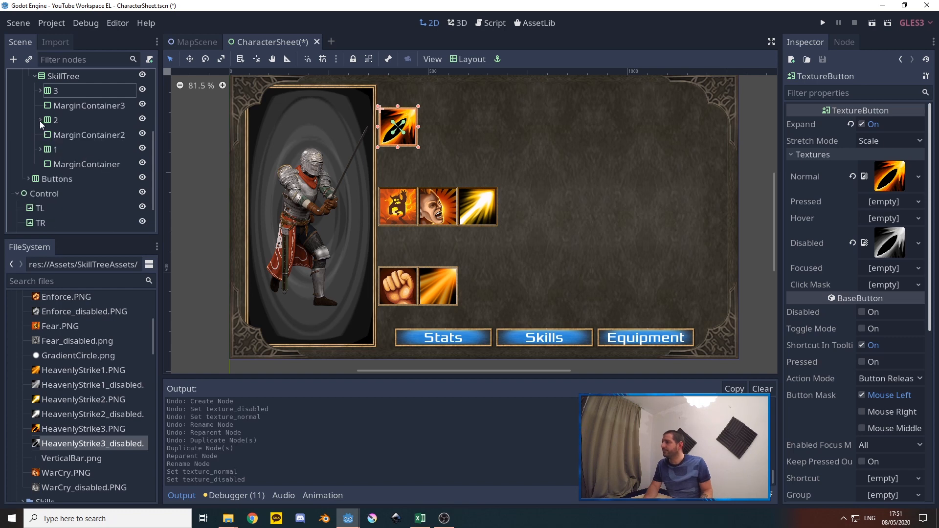
left_click(40, 149)
right_click(55, 153)
left_click(83, 161)
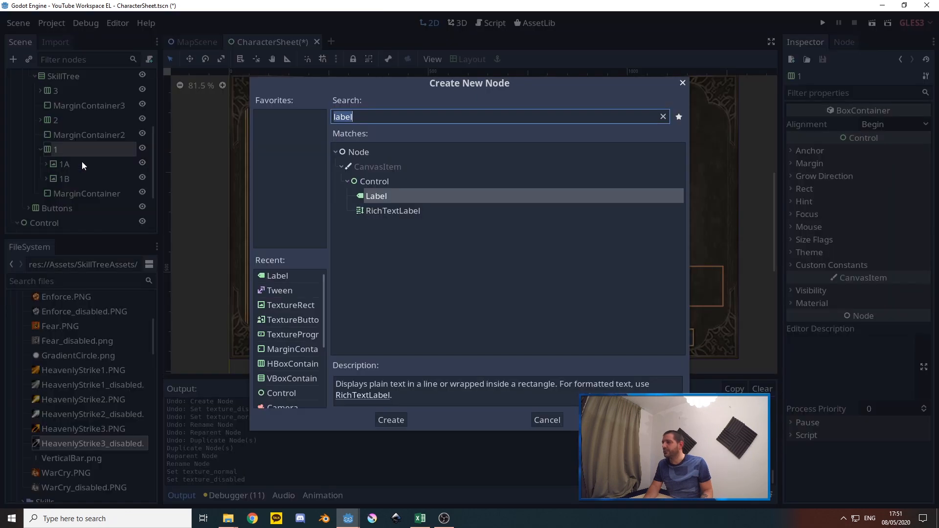
left_click(394, 420)
left_click_drag(69, 195, 71, 164)
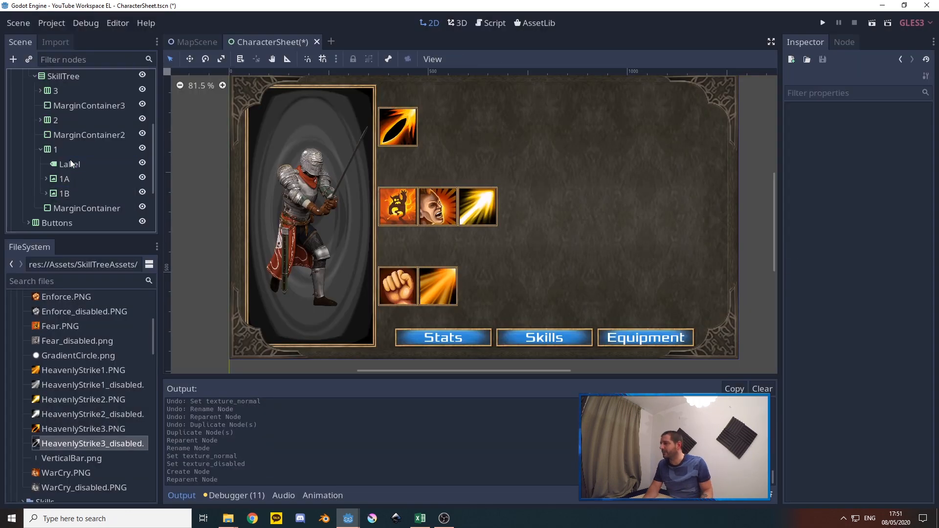
Rename the new Label in row 1 as SkillPoints
right_click(67, 163)
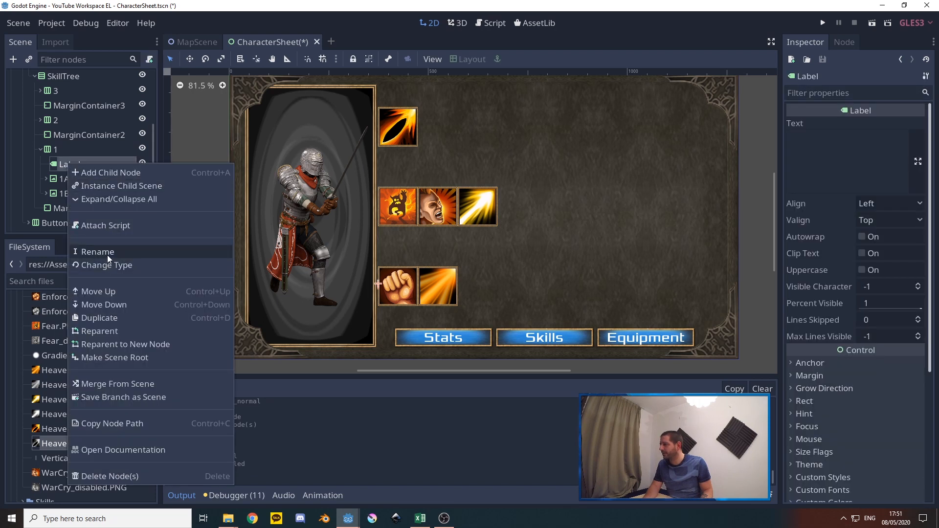
left_click(103, 252)
type("Ski")
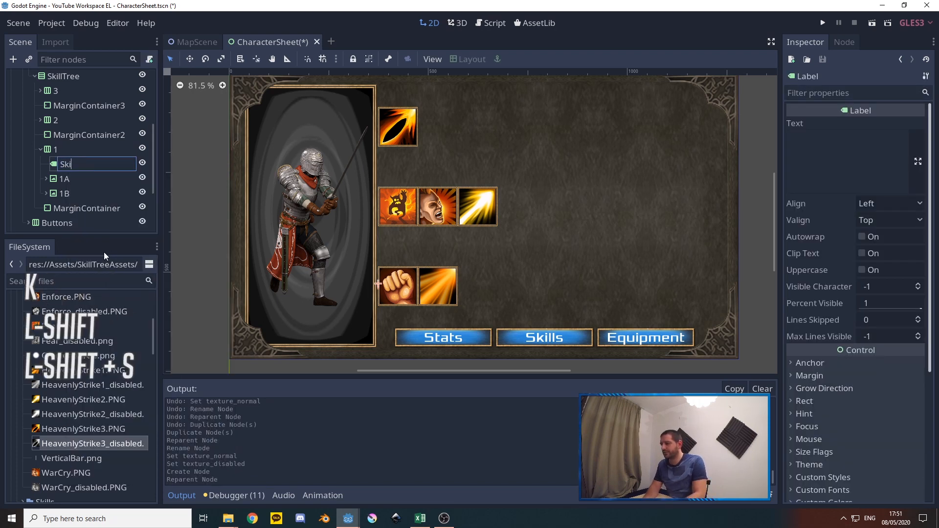
type("llPoints")
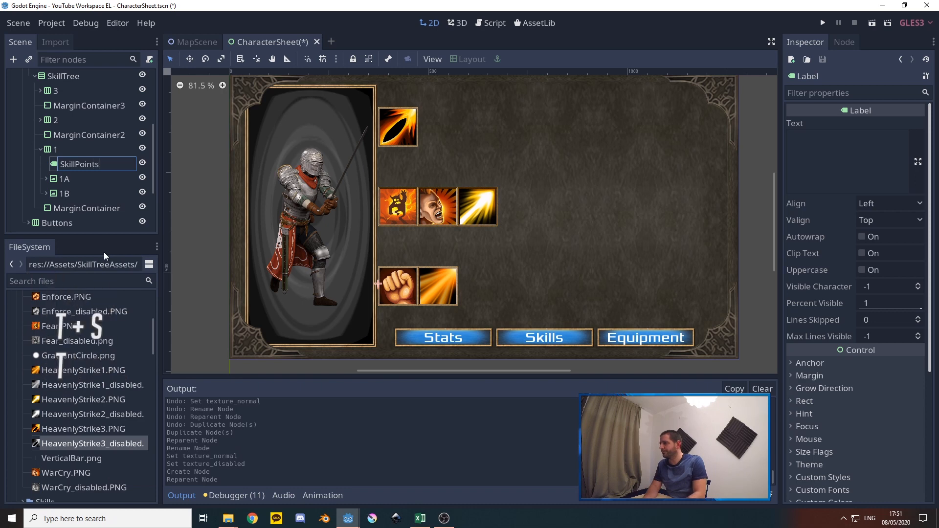
key("Return")
Give the SkillPoints label the two-line text "3" and "Points", and align it to Center
left_click(821, 170)
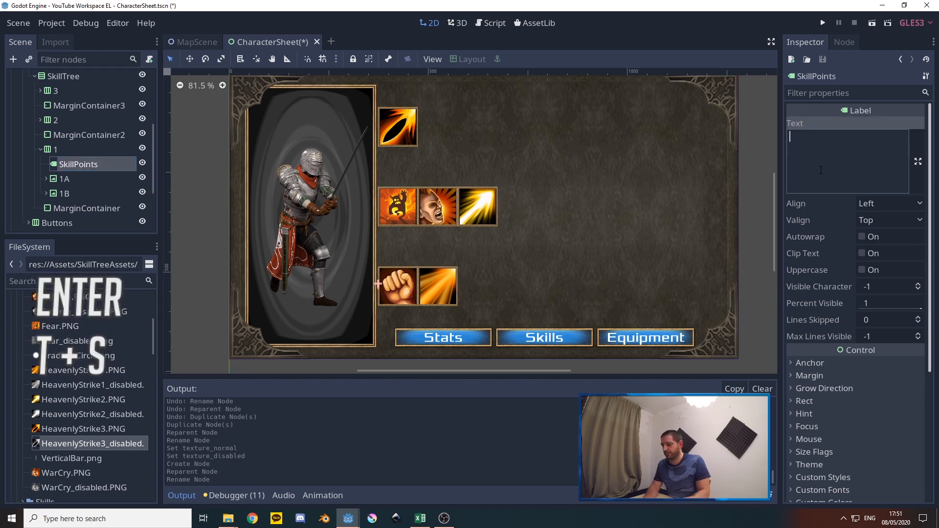
type("3")
key("Return")
type("Skil")
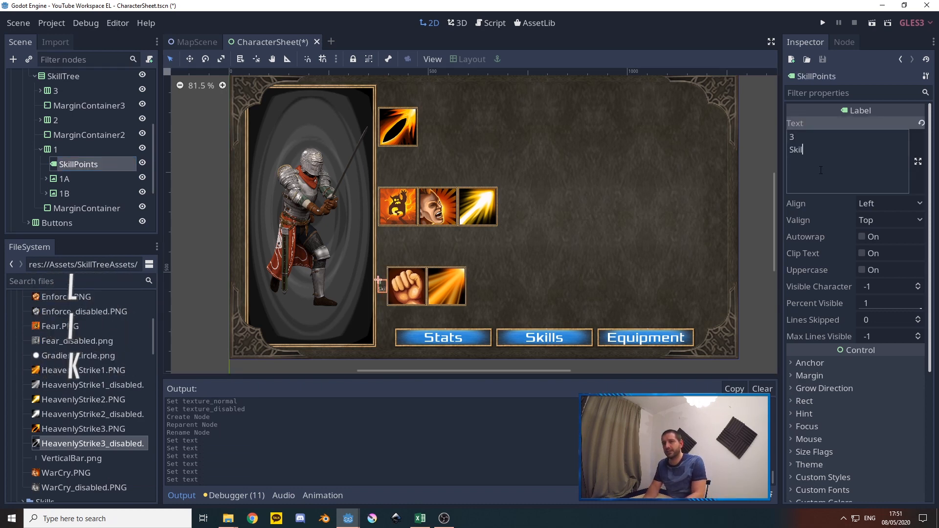
key("BackSpace")
key("BackSpace")
key("BackSpace")
key("BackSpace")
type("p")
key("BackSpace")
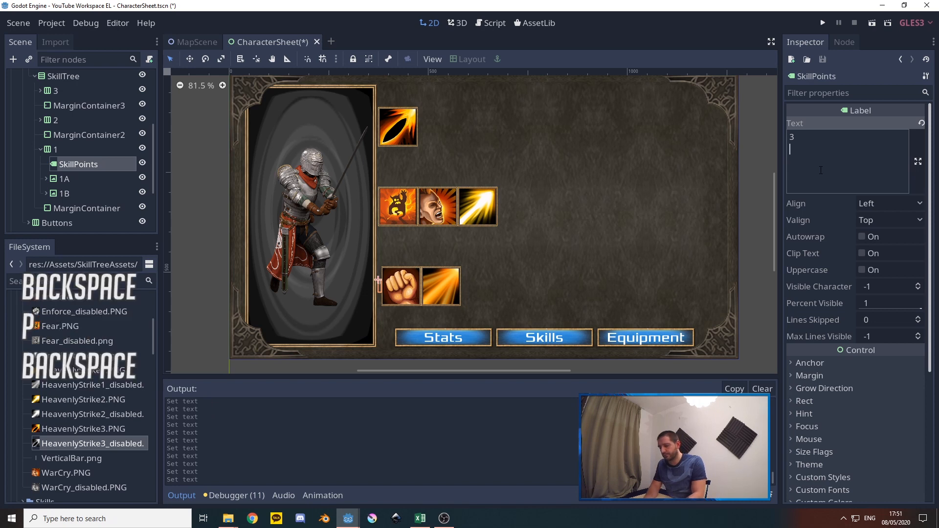
type("Points")
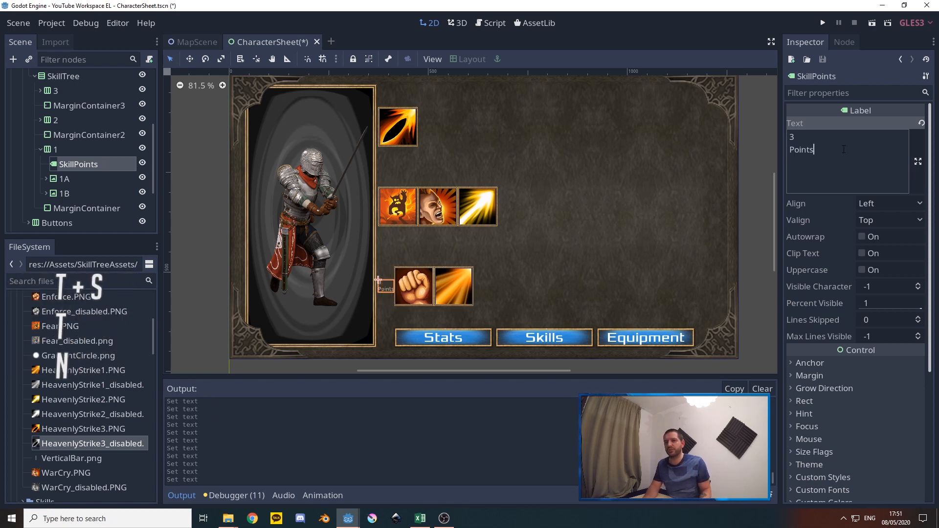
left_click(876, 204)
left_click(881, 217)
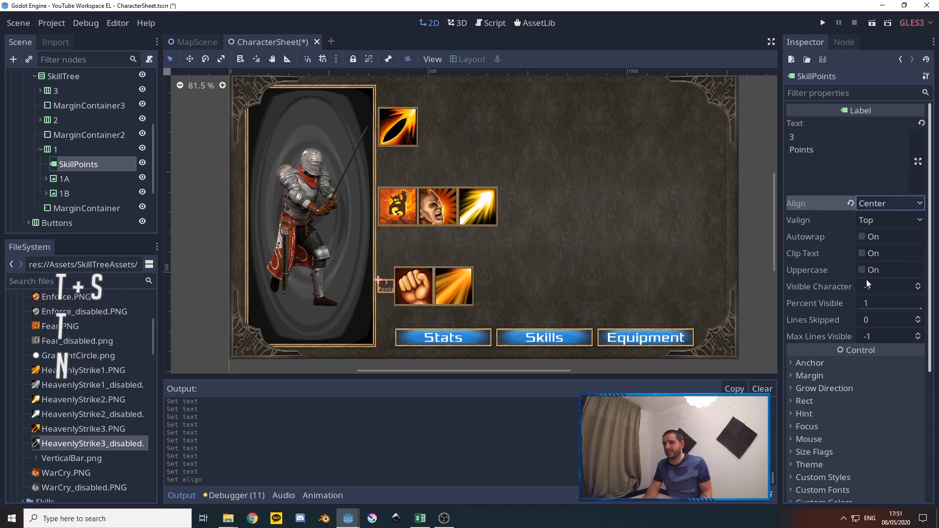
Load Font_35.tres from the project's Font folder as the SkillPoints label's custom font
scroll(809, 255, "down", 5)
left_click(827, 299)
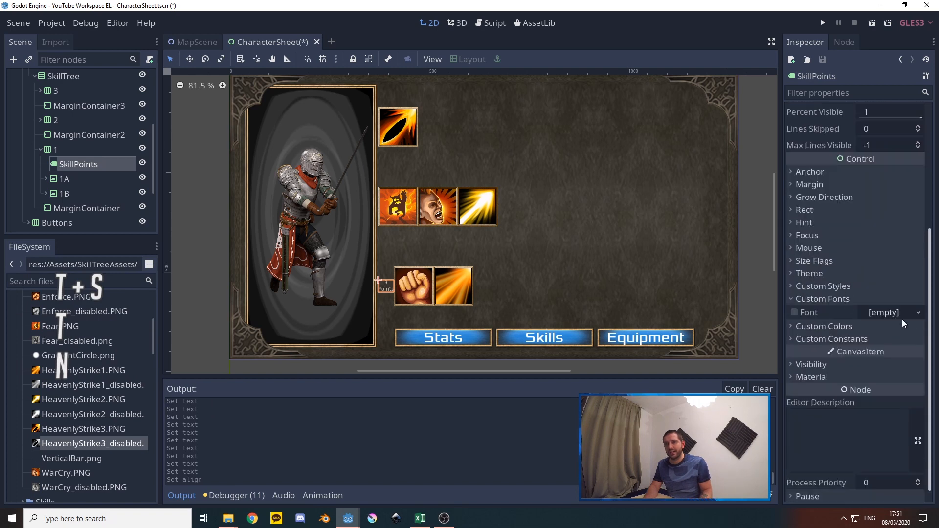
left_click(888, 313)
left_click(876, 368)
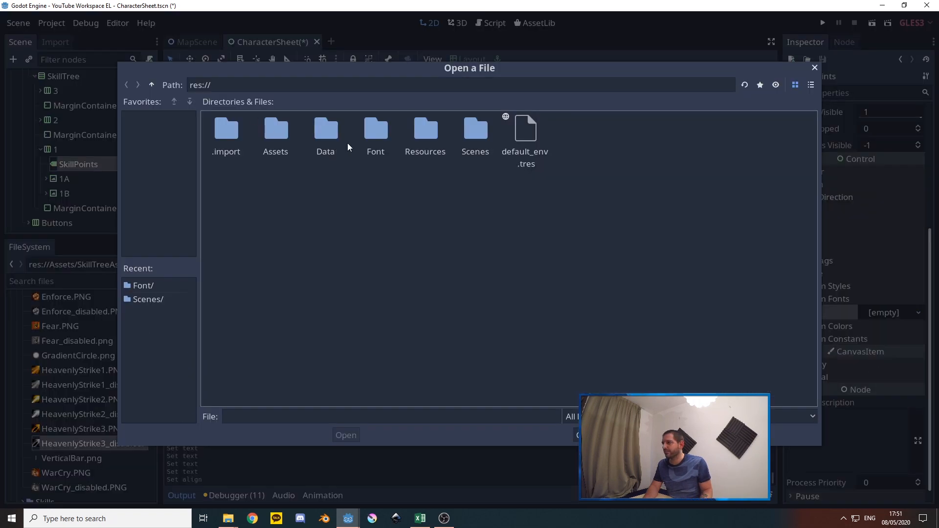
double_click(375, 135)
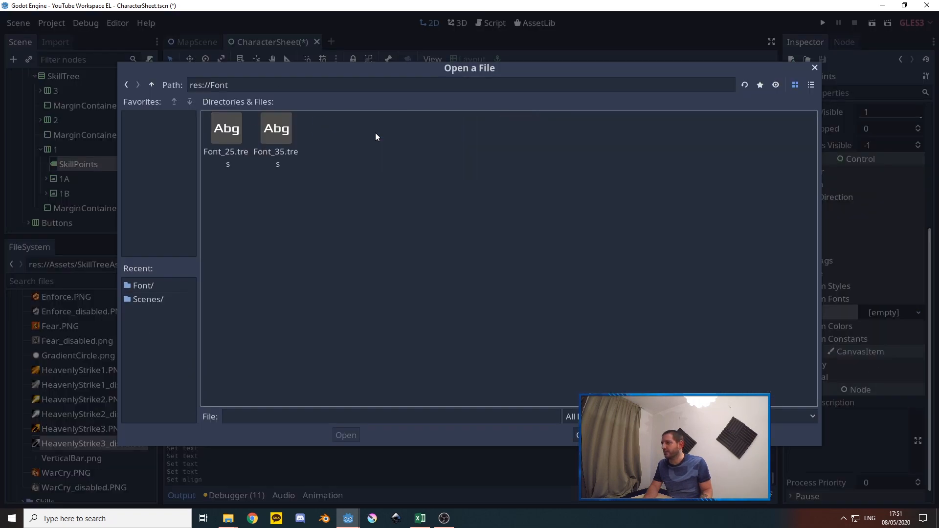
double_click(277, 129)
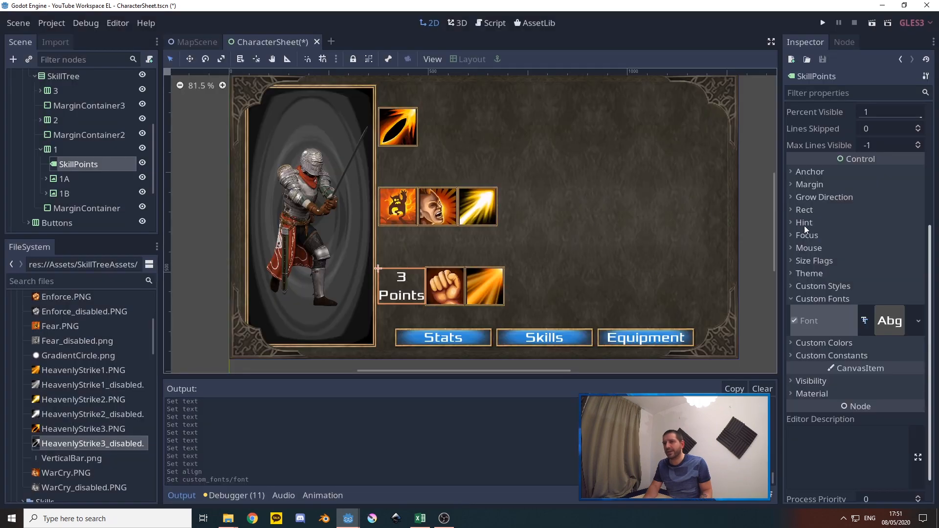
Set the SkillPoints label's minimum x size to 150
left_click(809, 210)
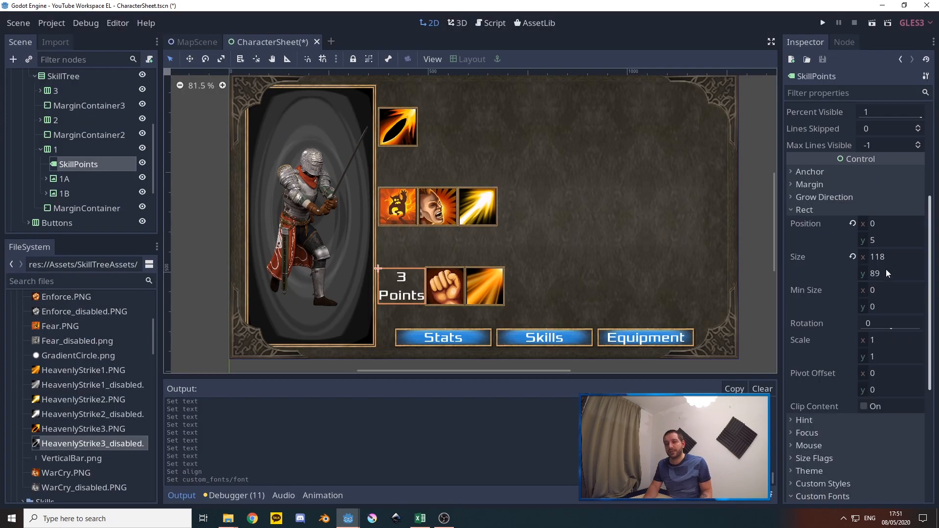
left_click(867, 290)
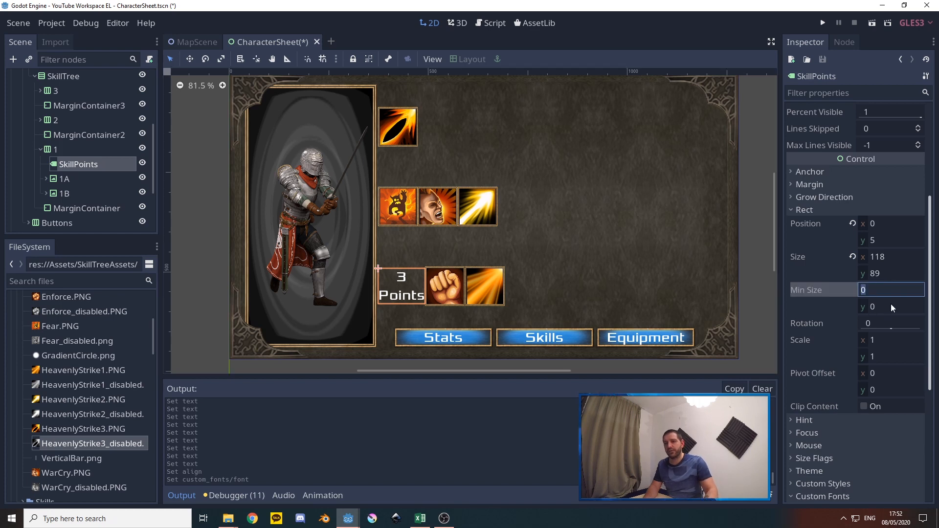
type("150")
key("Return")
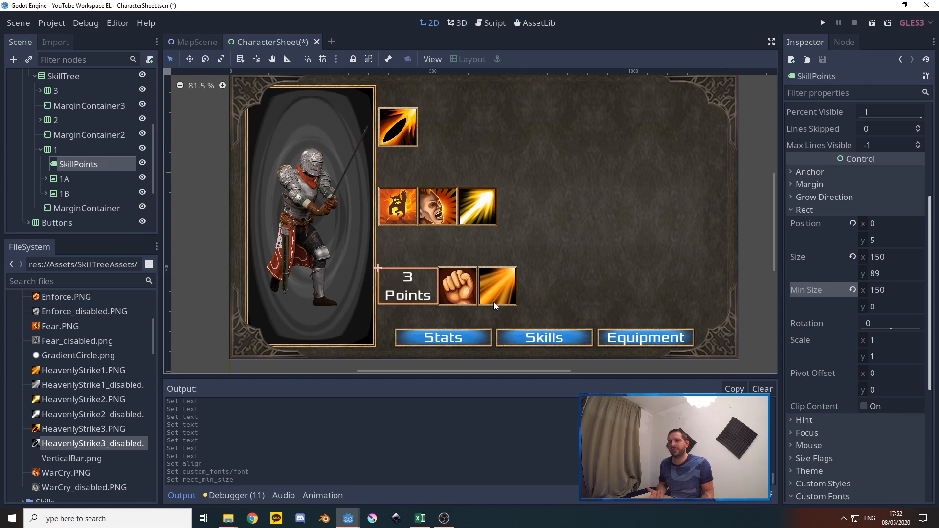
Add a MarginContainer to row 2 of the SkillTree and place it ahead of 2A
left_click(39, 148)
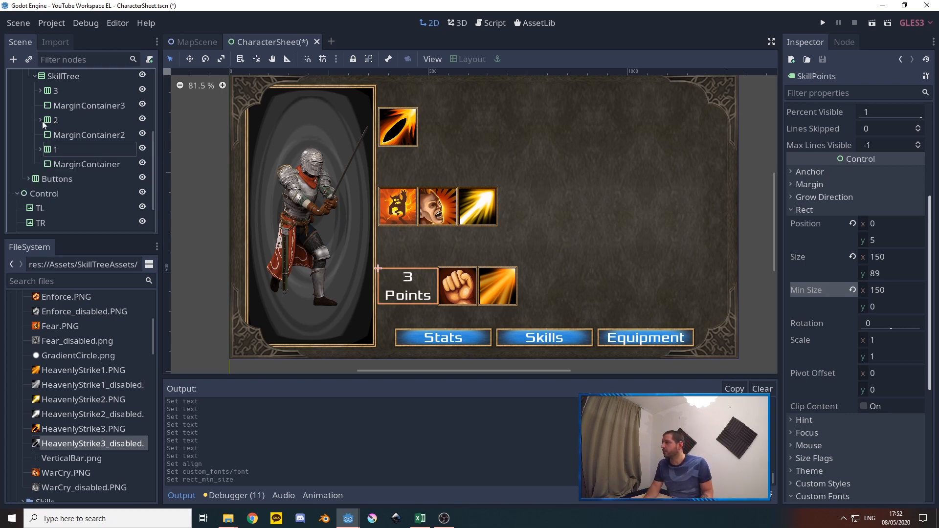
left_click(40, 120)
right_click(55, 122)
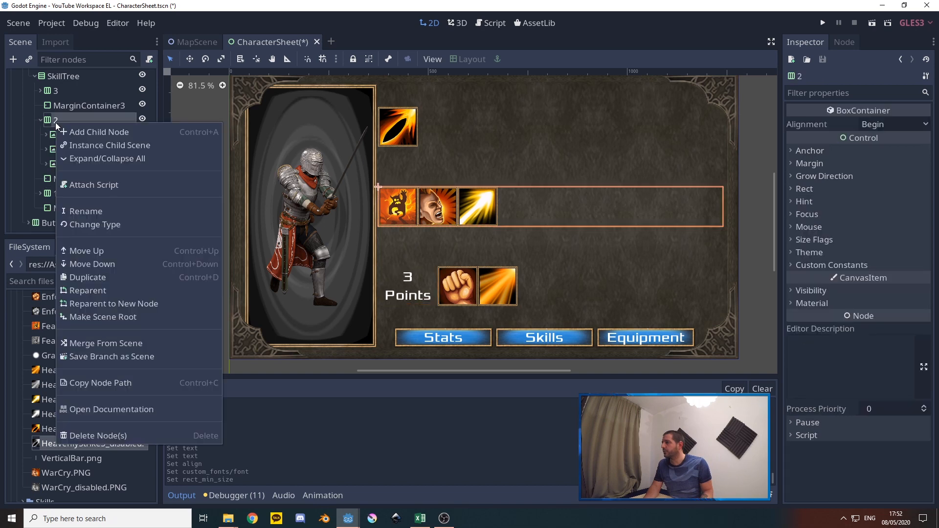
left_click(87, 134)
type("margin")
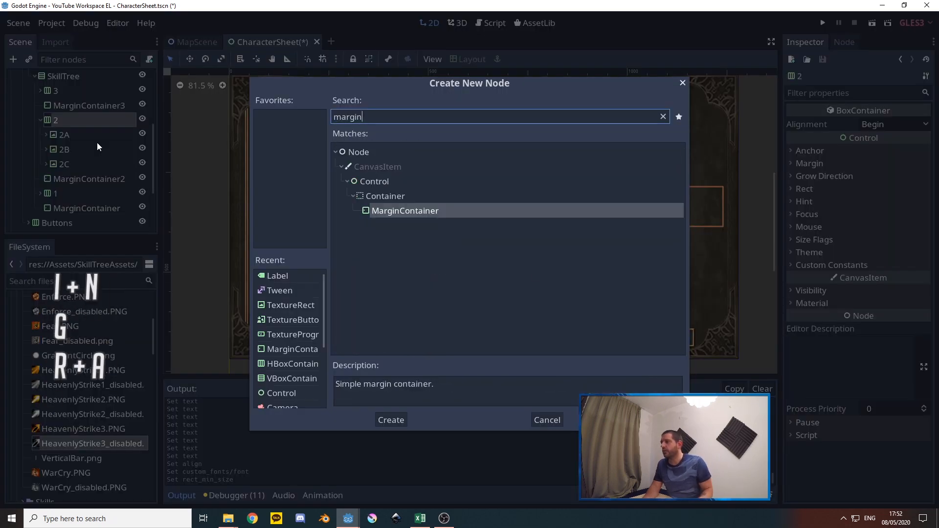
left_click(387, 419)
left_click_drag(80, 178, 77, 134)
Rename the new MarginContainer in row 2 as FrontMargin
right_click(77, 135)
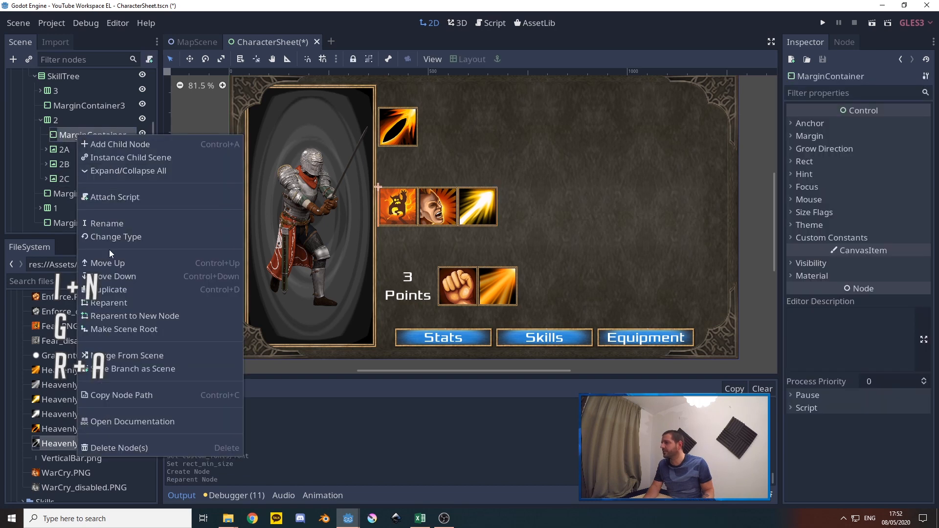
left_click(109, 223)
type("FrontM")
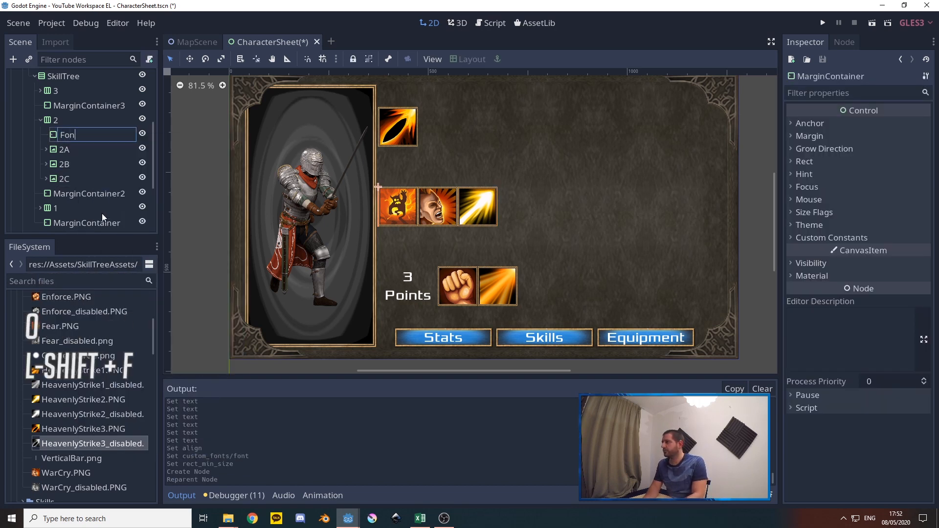
type("argin")
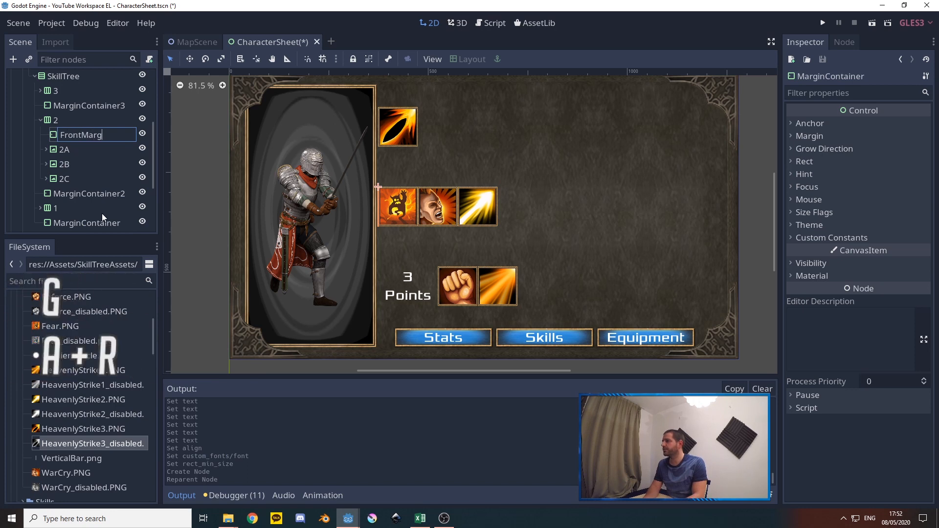
key("Return")
Set FrontMargin's minimum x size to 50
left_click(804, 162)
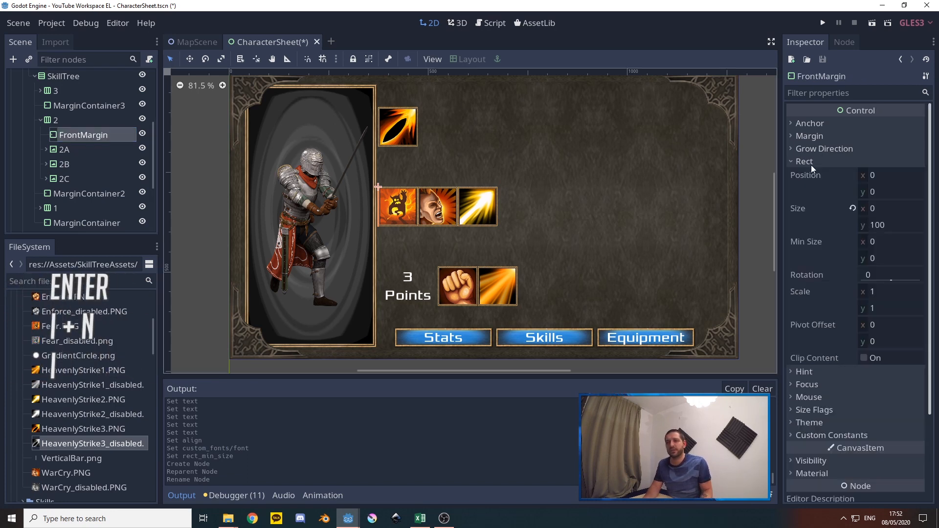
left_click(867, 245)
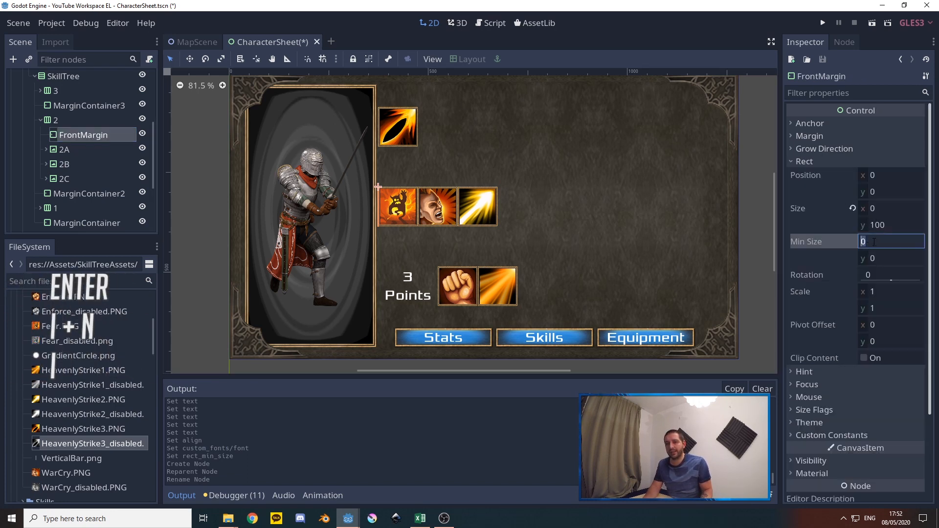
type("50")
key("Return")
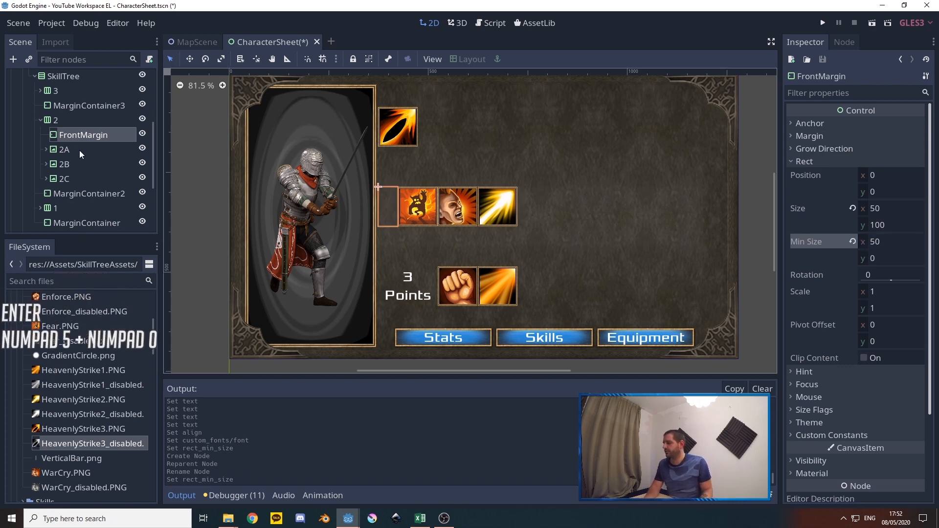
Duplicate FrontMargin and move the copy into row 3 of the SkillTree
key("ctrl+d")
left_click_drag(85, 189, 56, 130)
left_click(41, 130)
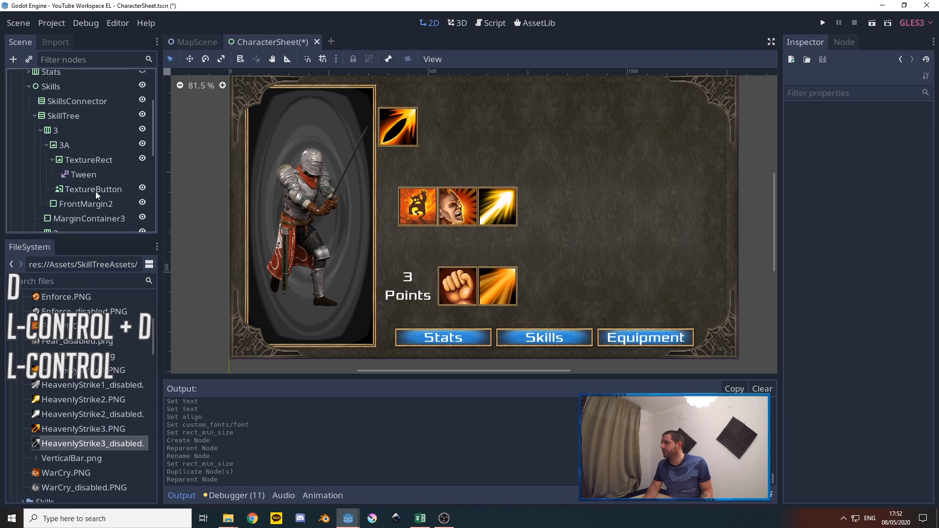
Move the duplicated FrontMargin2 out of 3A and place it as the first child of row 3
scroll(66, 137, "down", 3)
left_click(46, 104)
left_click_drag(69, 122, 67, 104)
Rename row 3's FrontMargin2 as FrontMargin
right_click(81, 105)
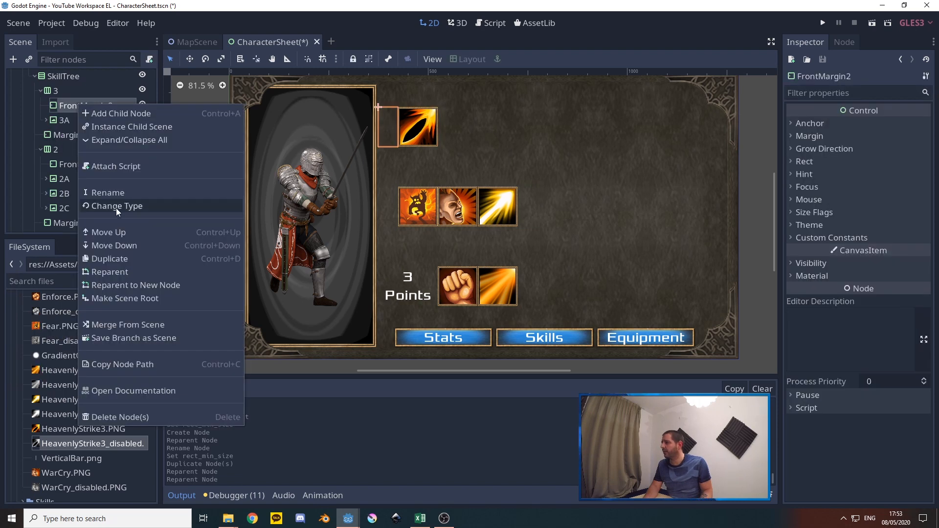
left_click(104, 192)
left_click(113, 107)
key("BackSpace")
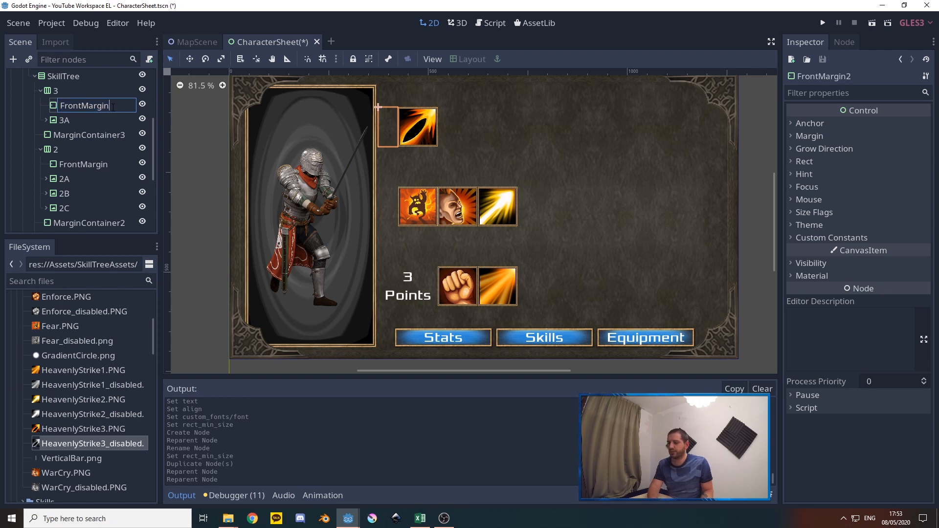
key("Return")
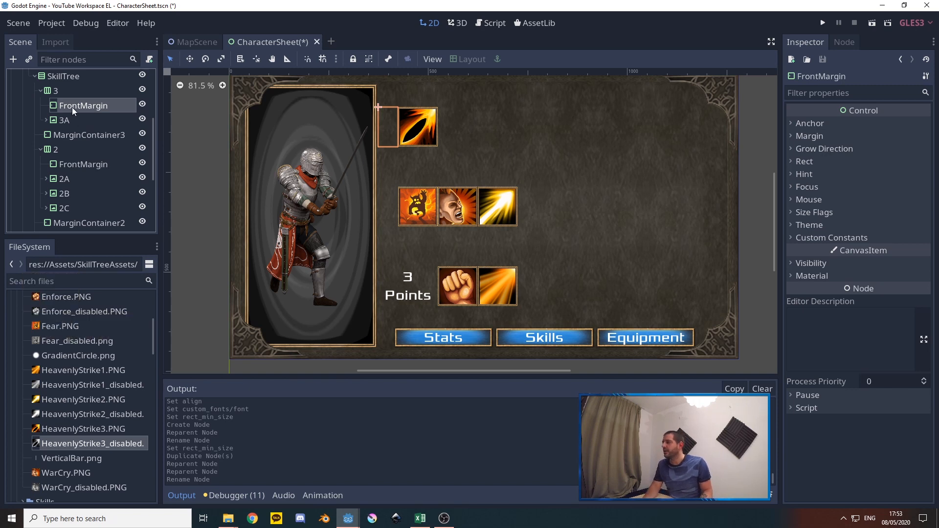
key("ctrl+d")
mouse_move(80, 121)
left_mouse_down()
mouse_move(79, 140)
mouse_move(78, 121)
left_mouse_up()
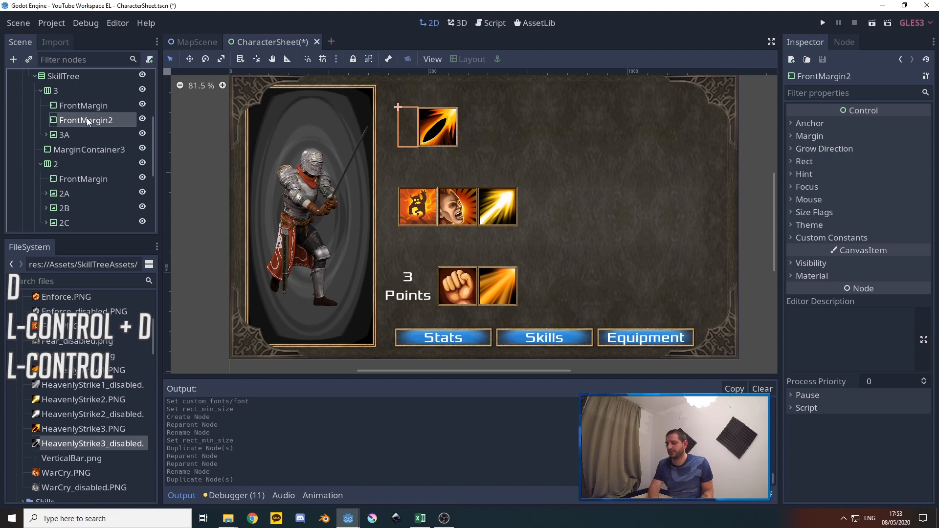
key("Delete")
left_click(440, 269)
Add a MarginContainer as a child of row 3 in the SkillTree
right_click(56, 91)
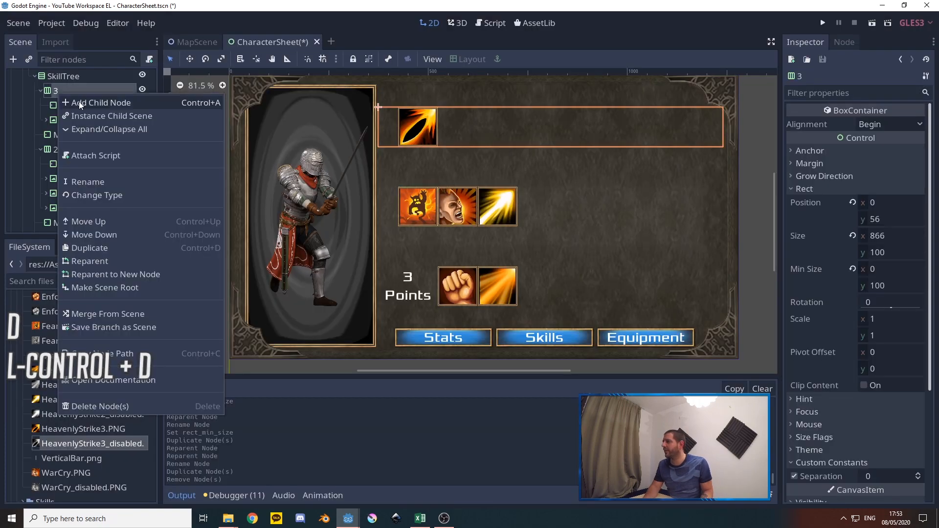
left_click(92, 100)
key("Return")
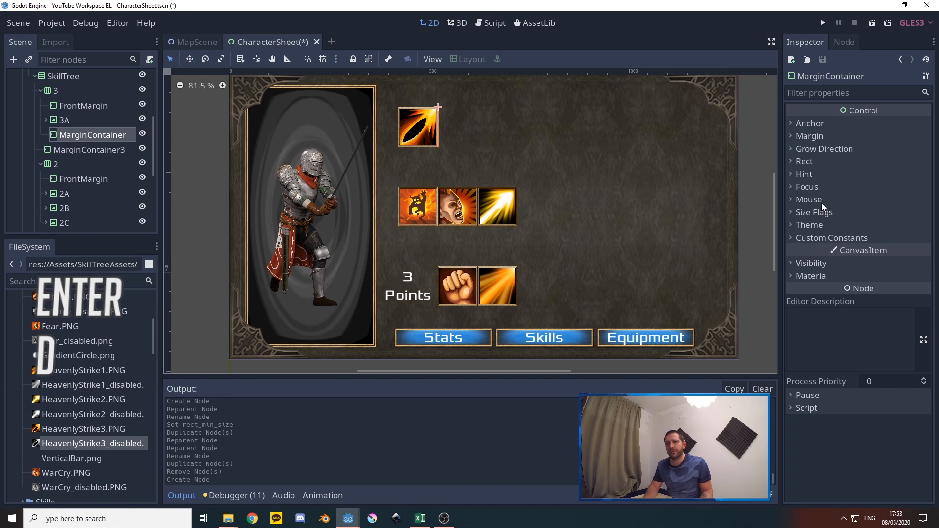
Set the new row 3 MarginContainer's minimum size to 100 by 100
left_click(805, 162)
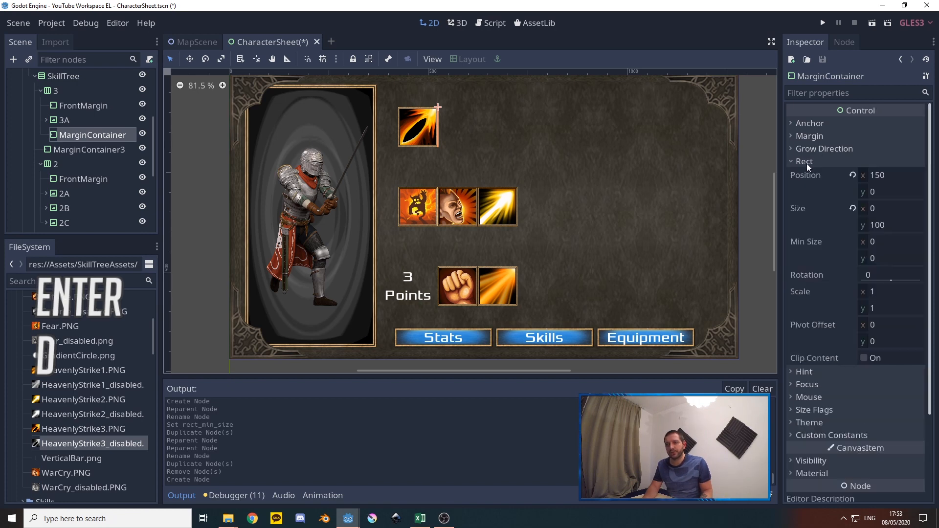
left_click(876, 241)
type("100")
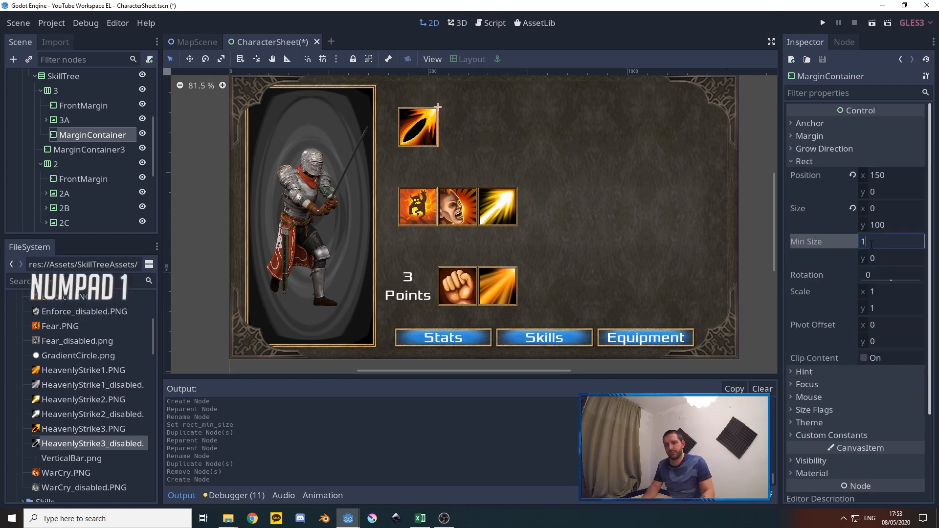
key("Tab")
type("100")
key("Tab")
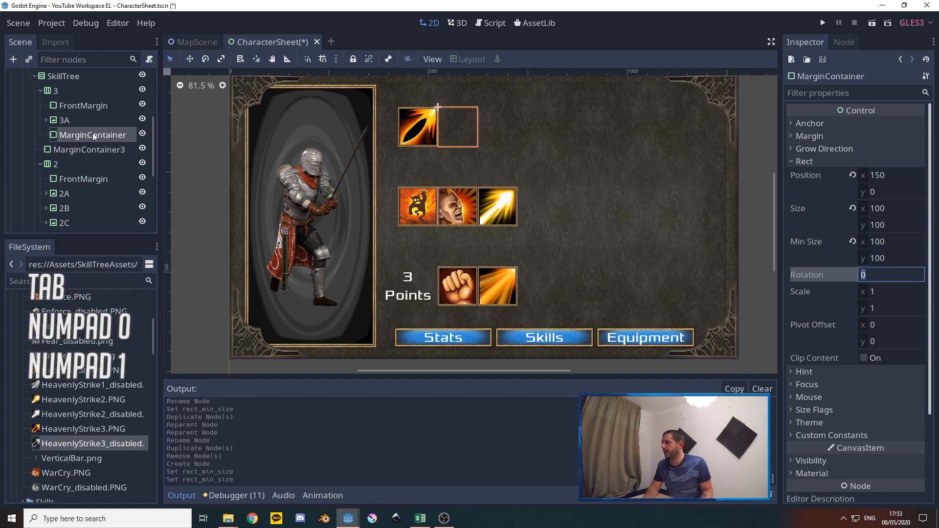
Place the MarginContainer between FrontMargin and 3A in row 3 and duplicate it four times
mouse_move(74, 133)
left_mouse_down()
mouse_move(67, 115)
mouse_move(75, 118)
left_mouse_up()
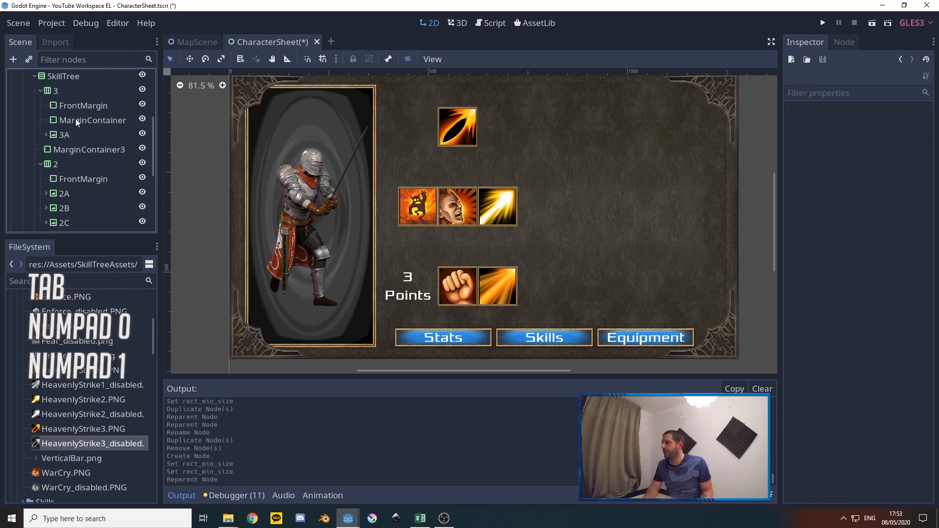
key("ctrl+d")
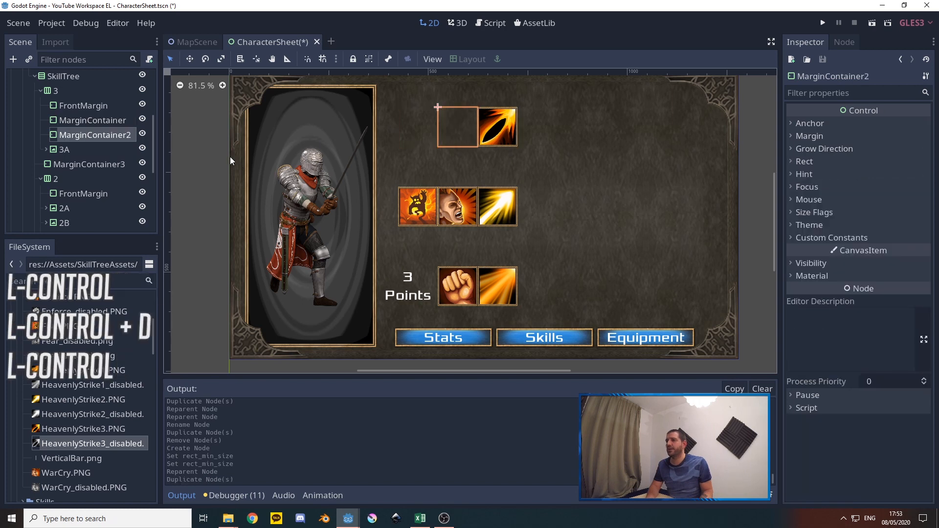
key("ctrl+d")
key("ctrl+d")
key("ctrl+d")
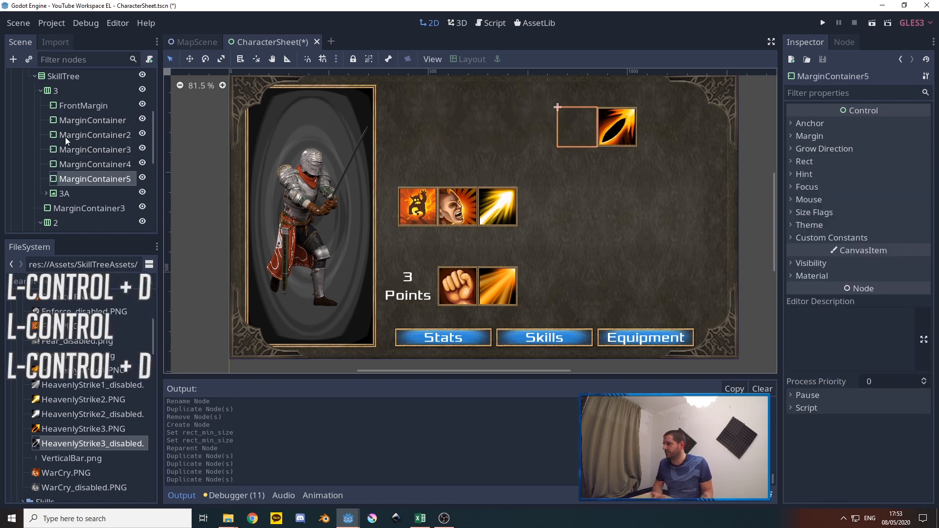
Move row 3's first MarginContainer into row 2, between 2A and 2B
left_click(81, 120)
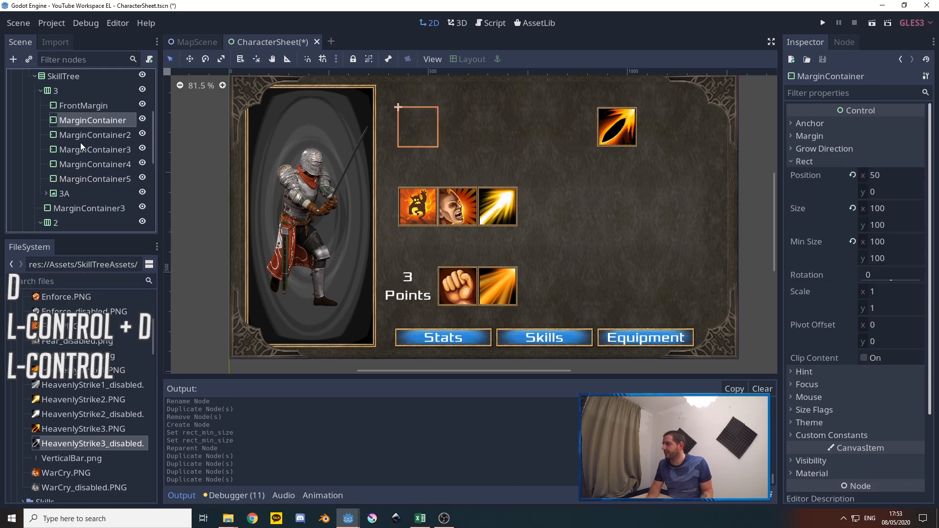
scroll(83, 127, "down", 1)
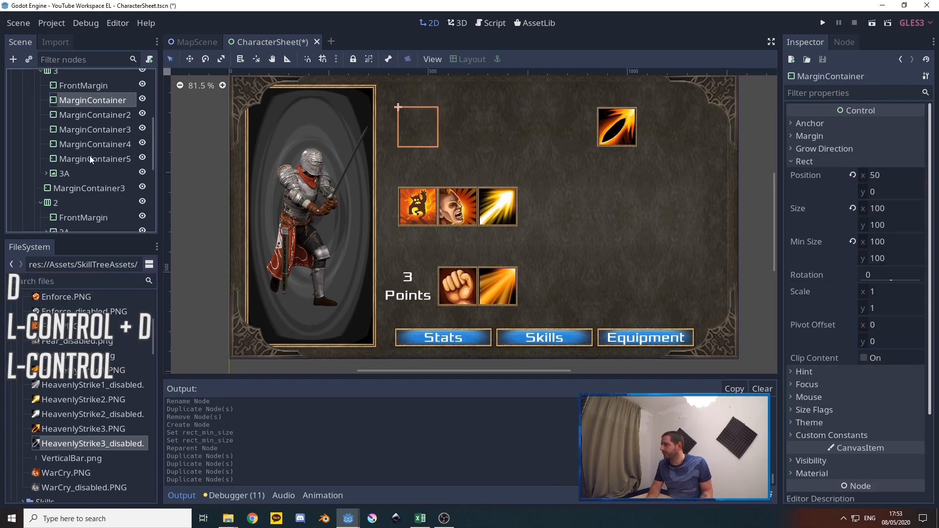
left_click_drag(80, 100, 78, 181)
scroll(85, 166, "down", 2)
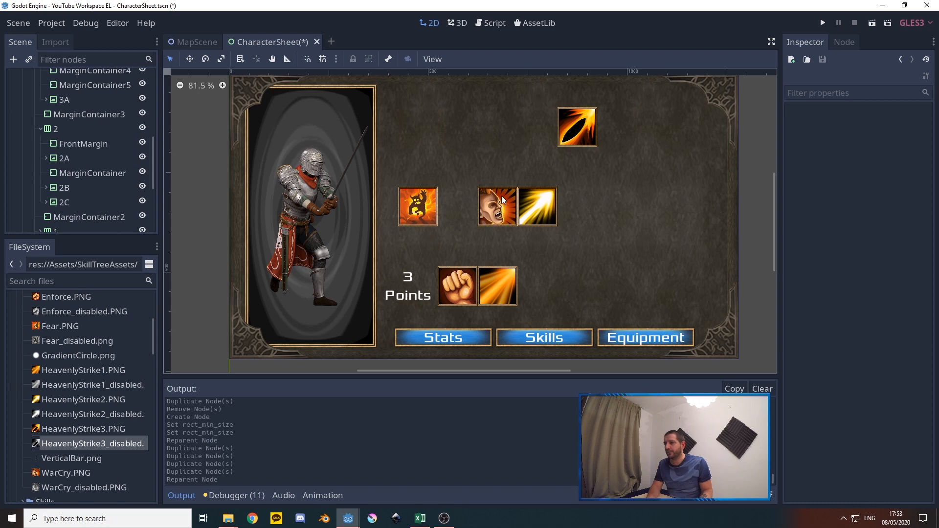
Duplicate row 2's MarginContainer and place the copy between 2B and 2C
left_click(93, 174)
key("ctrl+d")
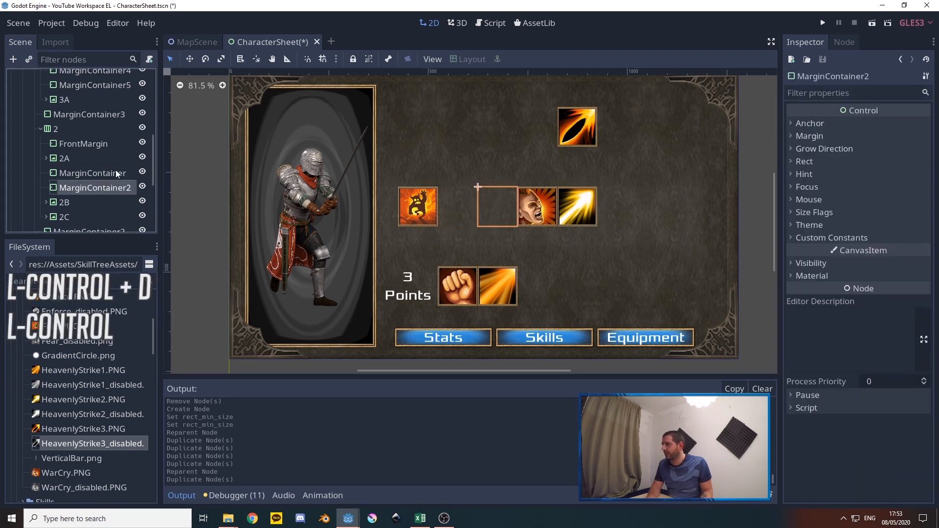
left_click_drag(87, 186, 89, 210)
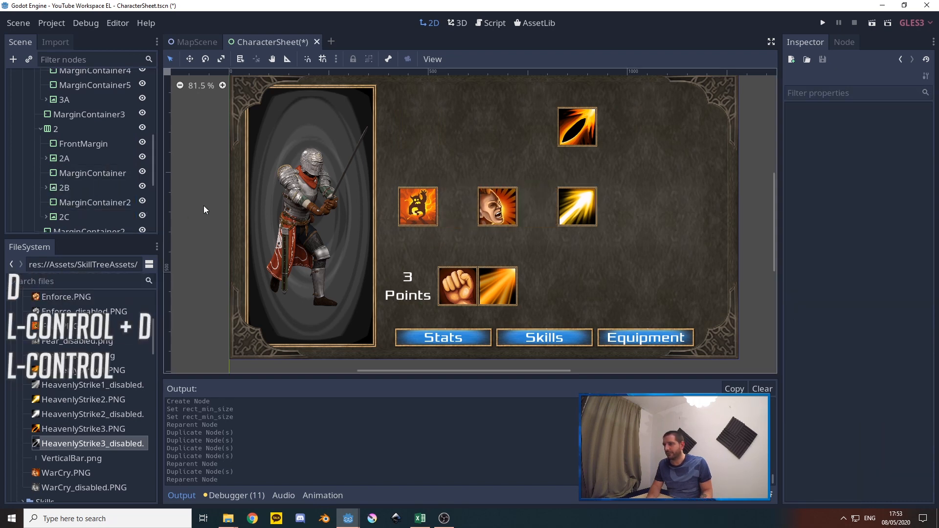
Duplicate the MarginContainer between 2A and 2B, move the copy into row 1 and expand that row
scroll(124, 168, "down", 2)
left_click(116, 143)
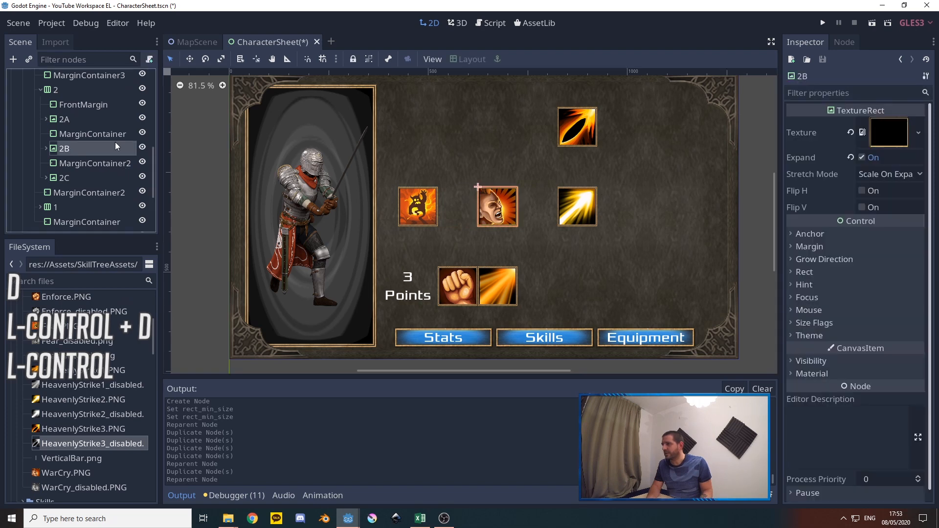
left_click(73, 134)
key("ctrl+d")
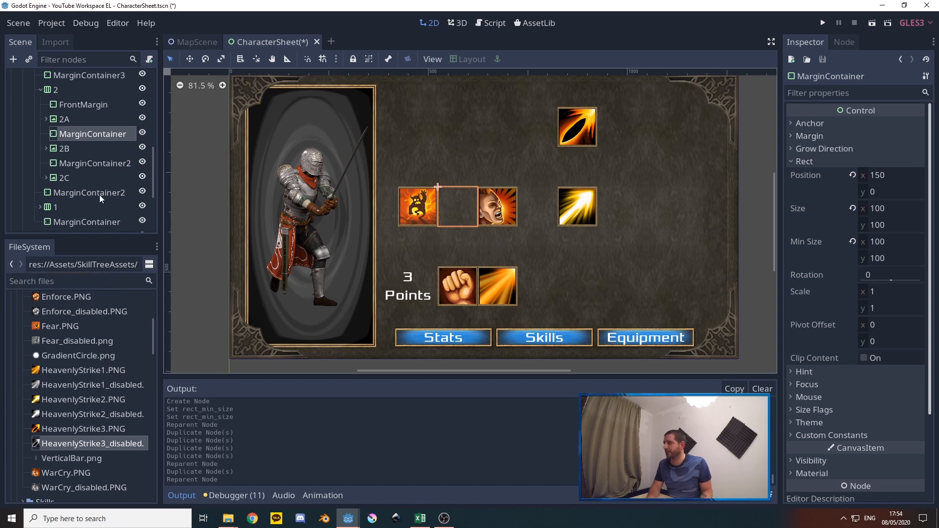
key("ctrl+d")
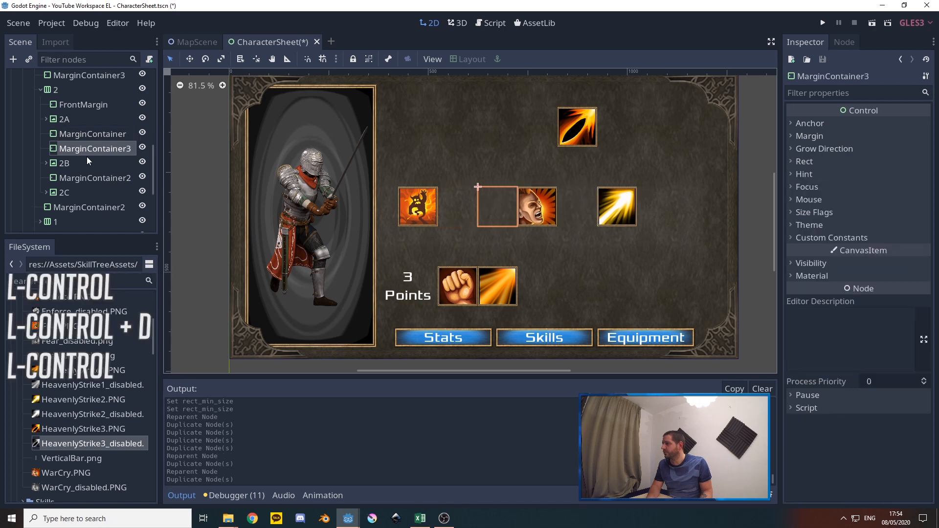
left_click_drag(83, 151, 53, 163)
left_click(41, 148)
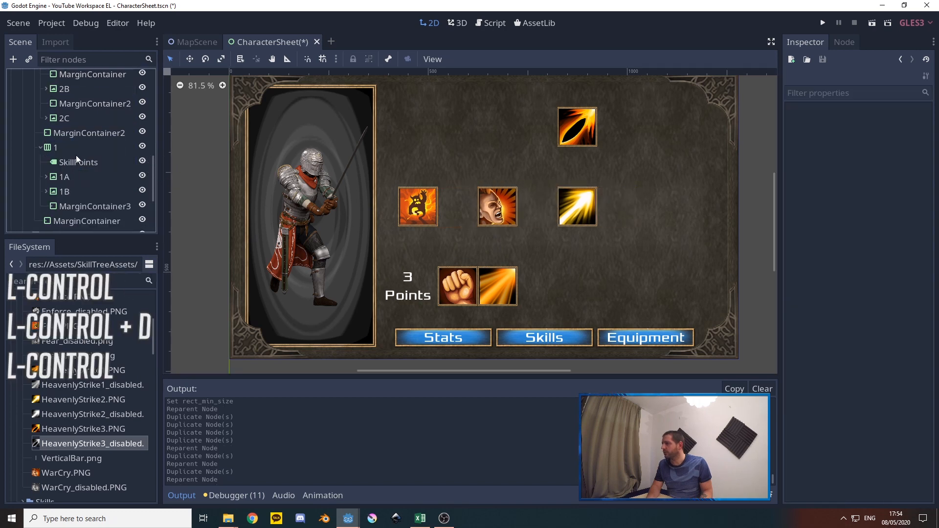
Place row 1's MarginContainer3 between 1A and 1B
left_click(85, 206)
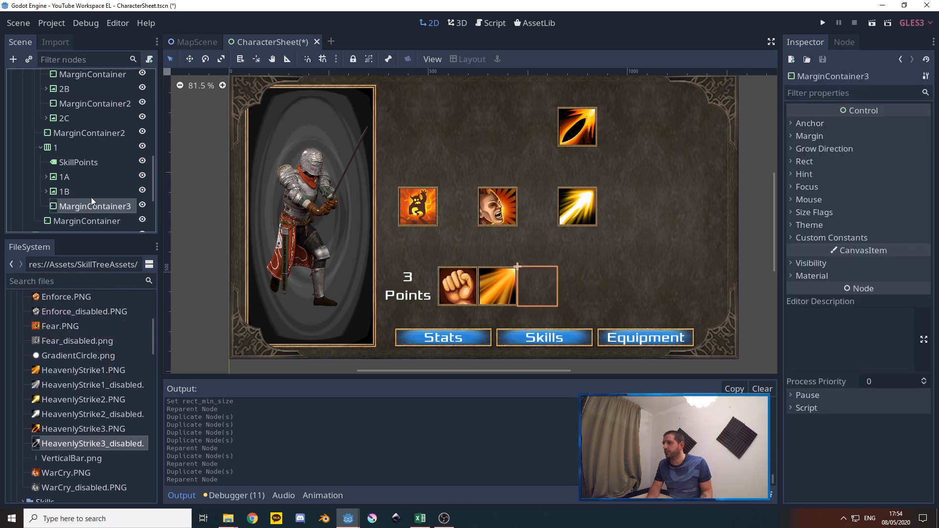
left_click_drag(81, 207, 91, 195)
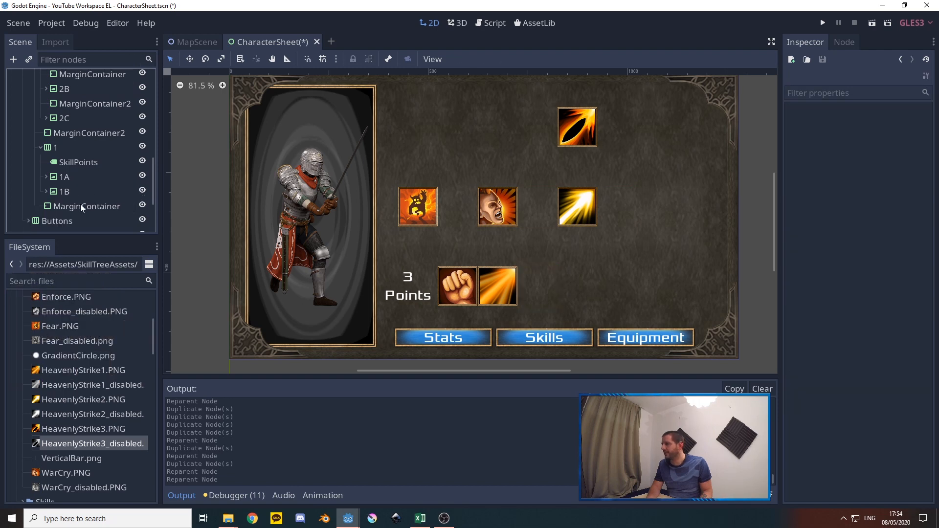
left_click(46, 191)
scroll(57, 177, "down", 2)
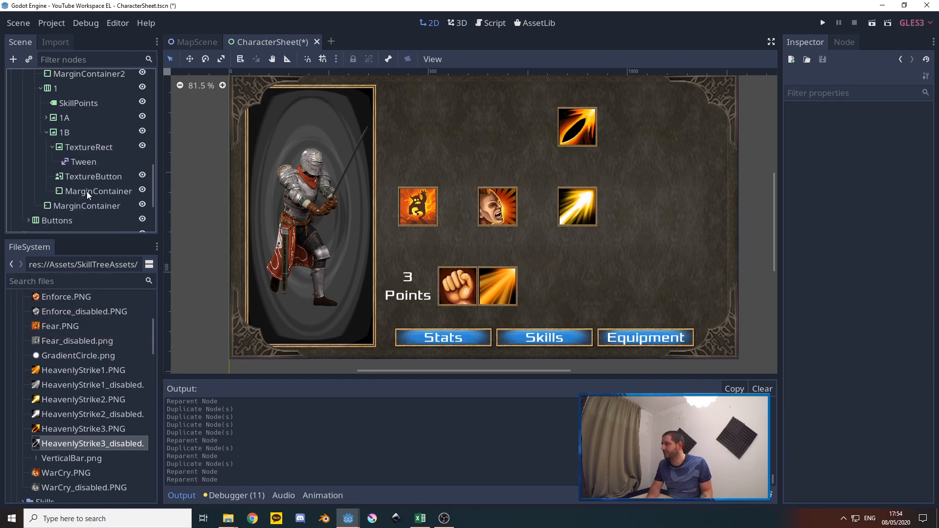
left_click_drag(86, 192, 72, 126)
left_click(47, 146)
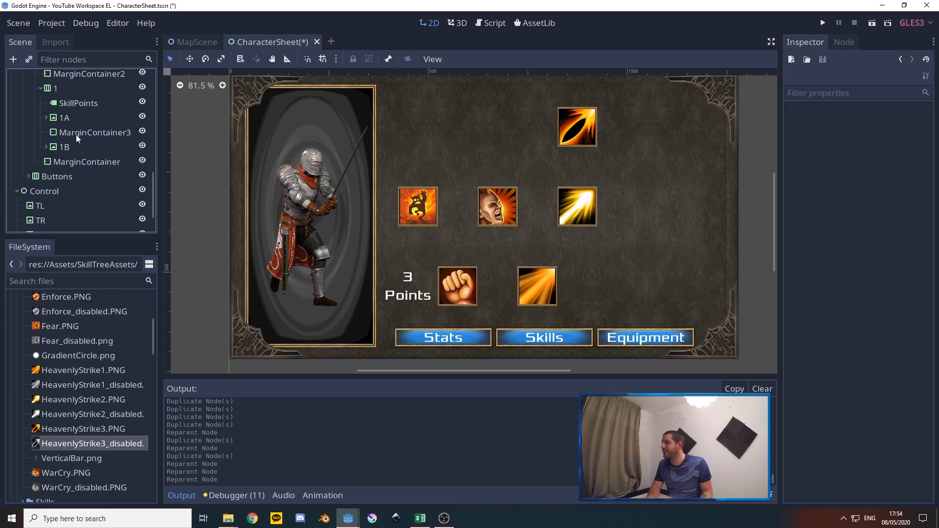
Duplicate row 1's MarginContainer3 twice to widen the gap between 1A and 1B
left_click(78, 133)
key("ctrl+d")
key("ctrl")
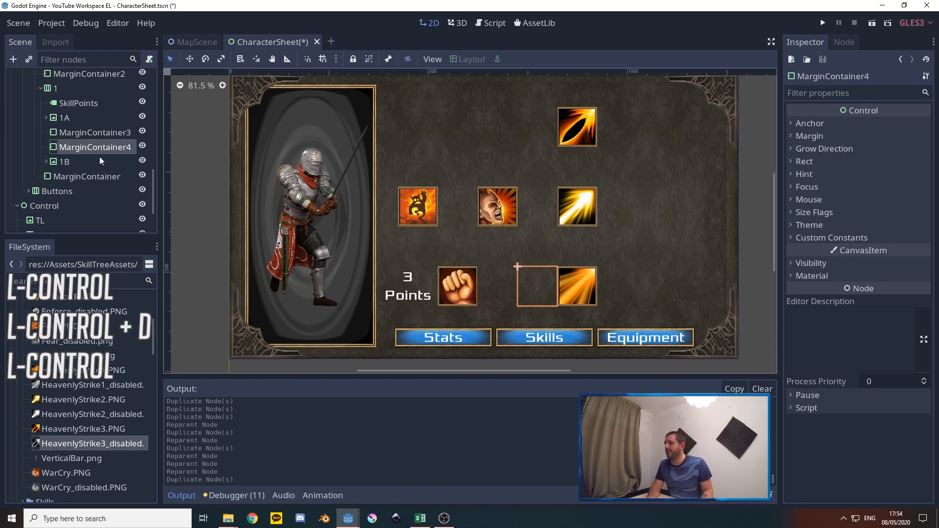
key("ctrl+d")
Duplicate MarginContainer2 between 2B and 2C in row 2
scroll(83, 151, "up", 5)
left_click(87, 163)
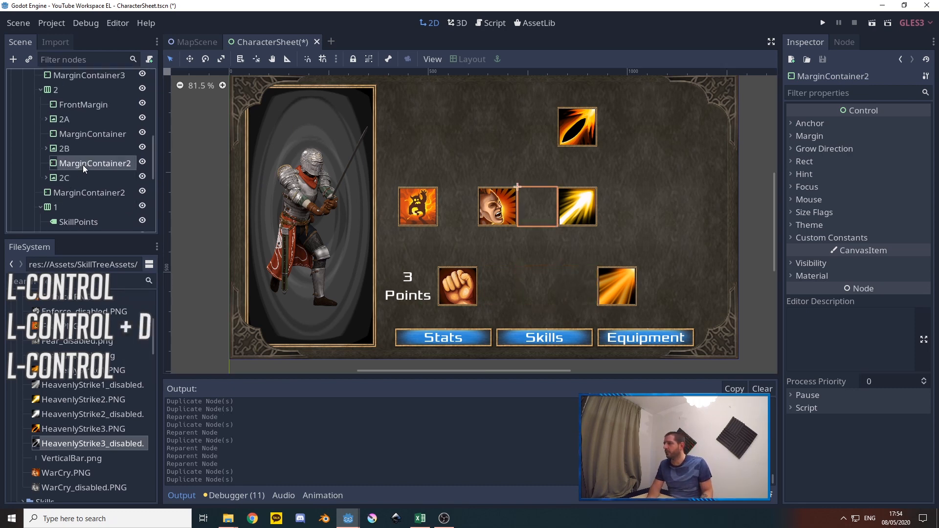
key("ctrl+d")
key("ctrl")
Duplicate MarginContainer4 in row 3 to shift 3A one slot further along
scroll(92, 162, "up", 4)
scroll(90, 137, "up", 1)
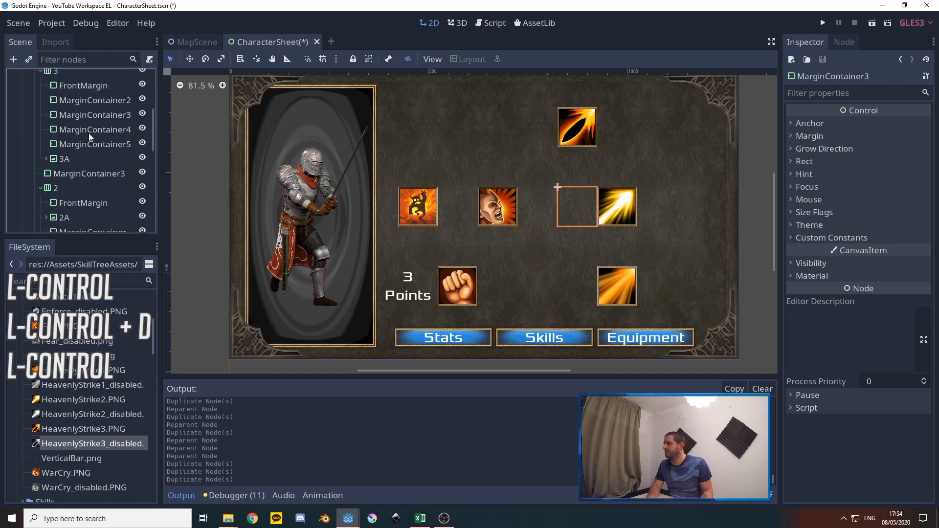
left_click(93, 130)
key("ctrl+d")
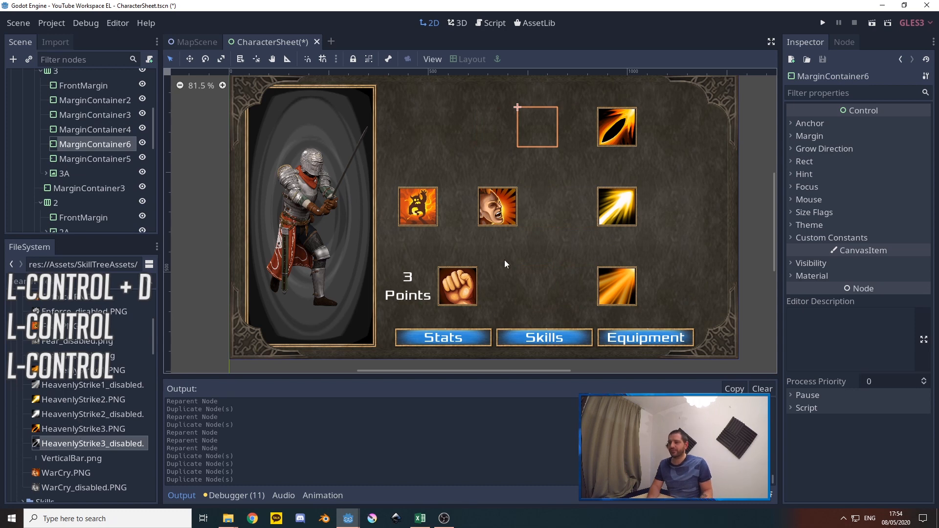
Select the MarginContainers ahead of 3A in row 3 to review the spacing, ending with only MarginContainer2 selected
scroll(78, 155, "down", 2)
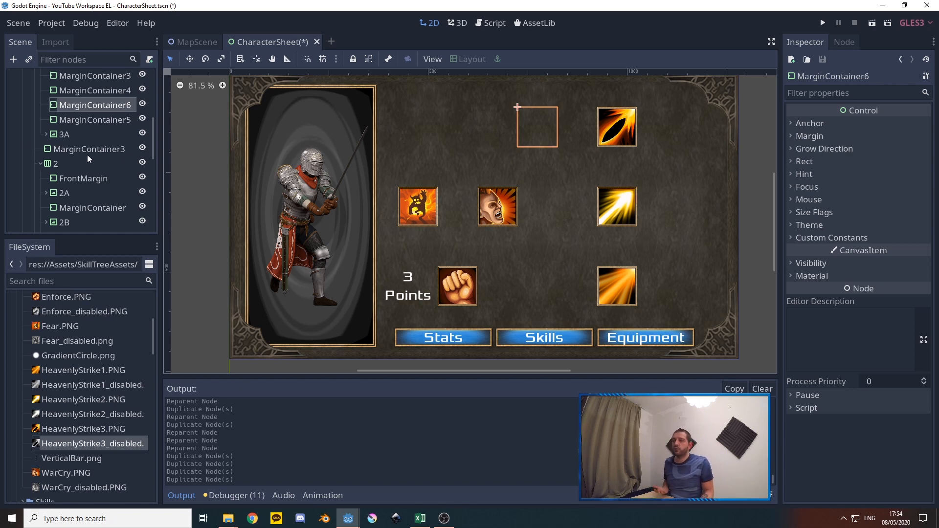
scroll(88, 159, "up", 1)
scroll(109, 185, "up", 4)
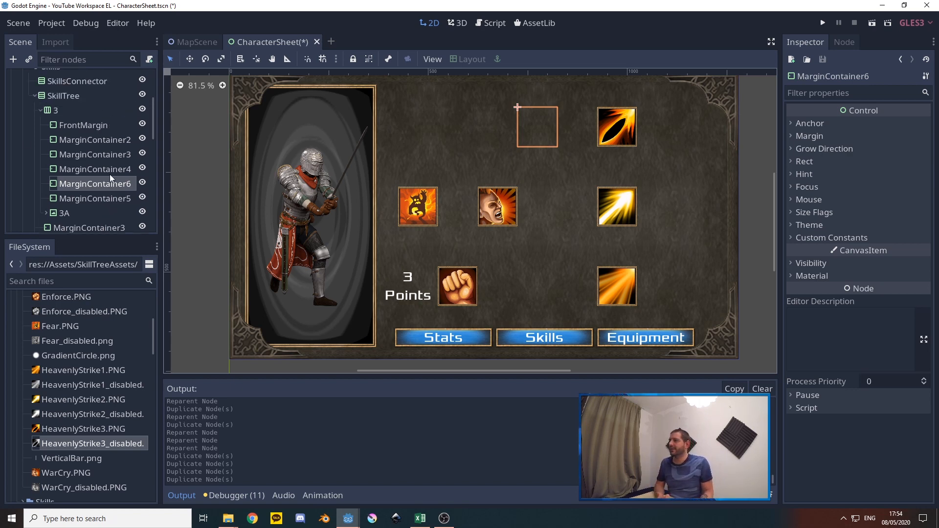
left_click(94, 141)
left_click(106, 201, "shift")
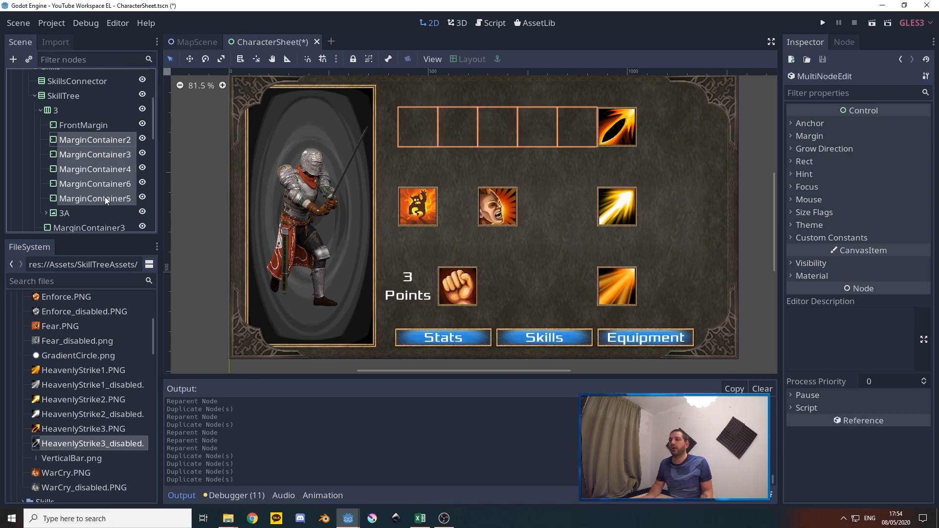
left_click(88, 142)
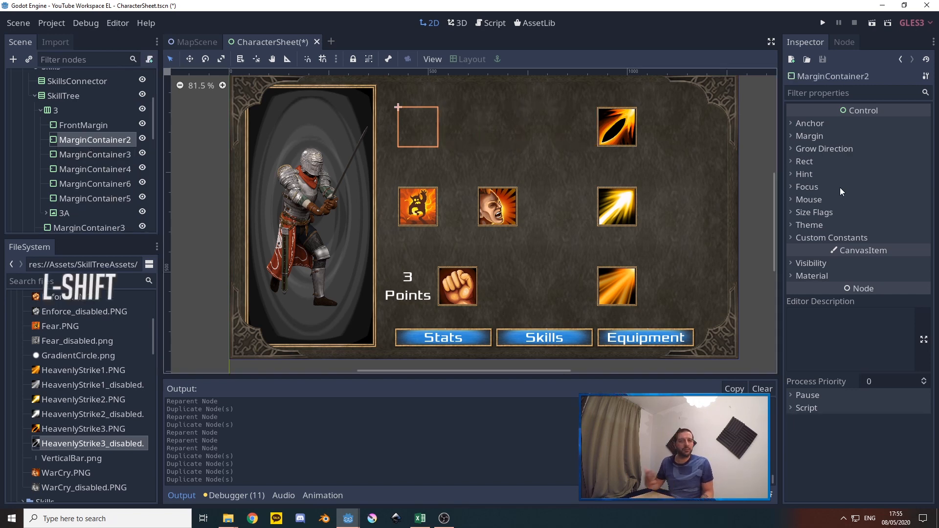
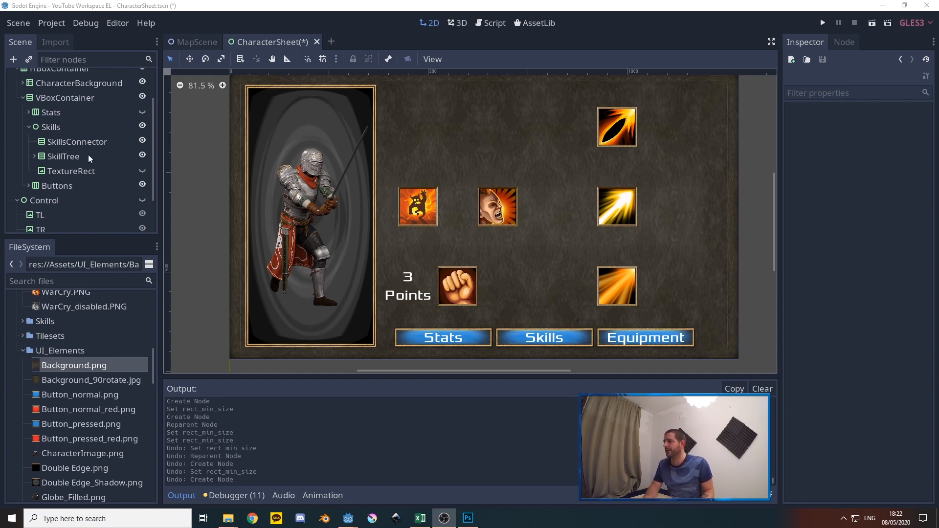
Add a MarginContainer as a child of the SkillsConnector node
left_click(63, 158)
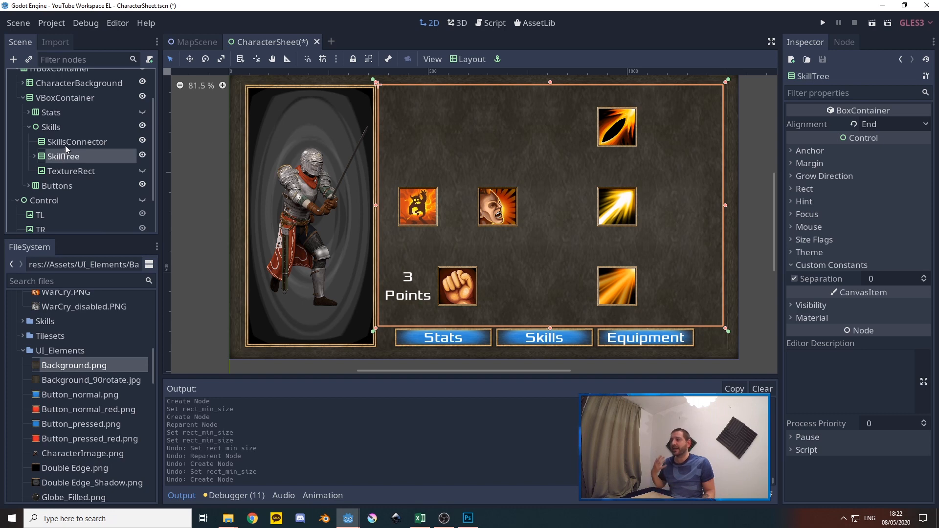
left_click(66, 147)
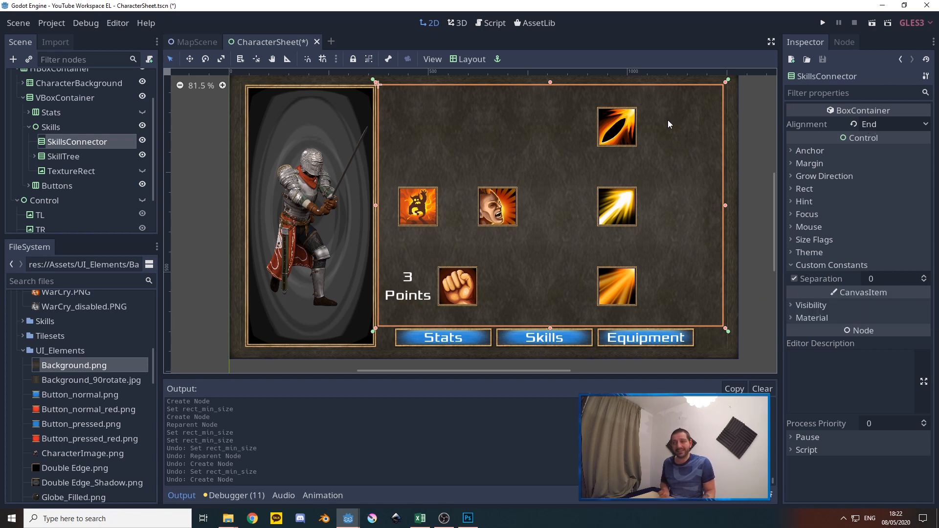
right_click(70, 150)
left_click(100, 159)
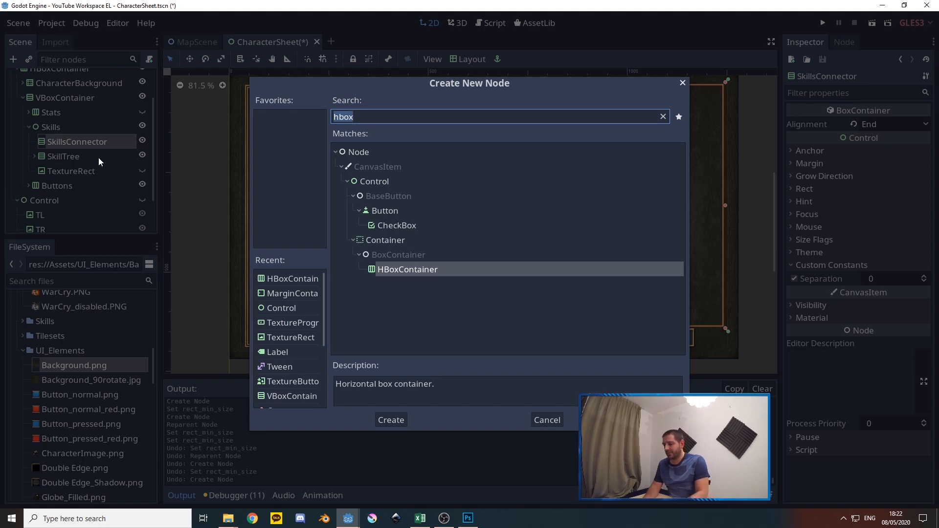
type("margin")
left_click(397, 421)
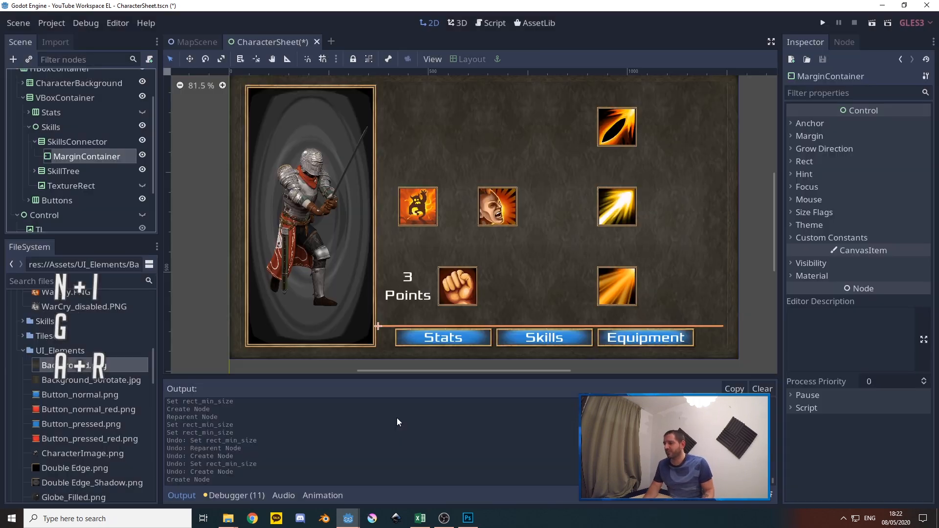
Set the minimum height of SkillsConnector's MarginContainer to 100
left_click(808, 161)
left_click(870, 258)
type("1")
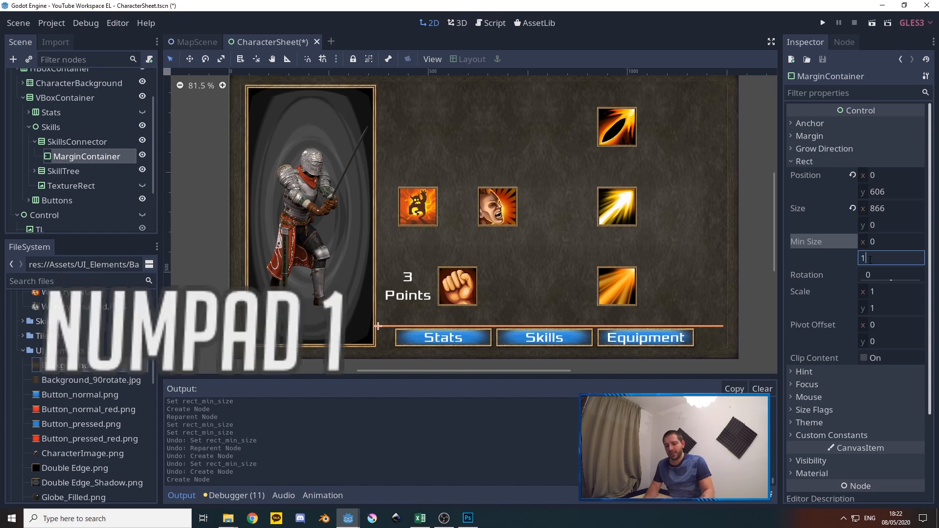
type("00")
key("Return")
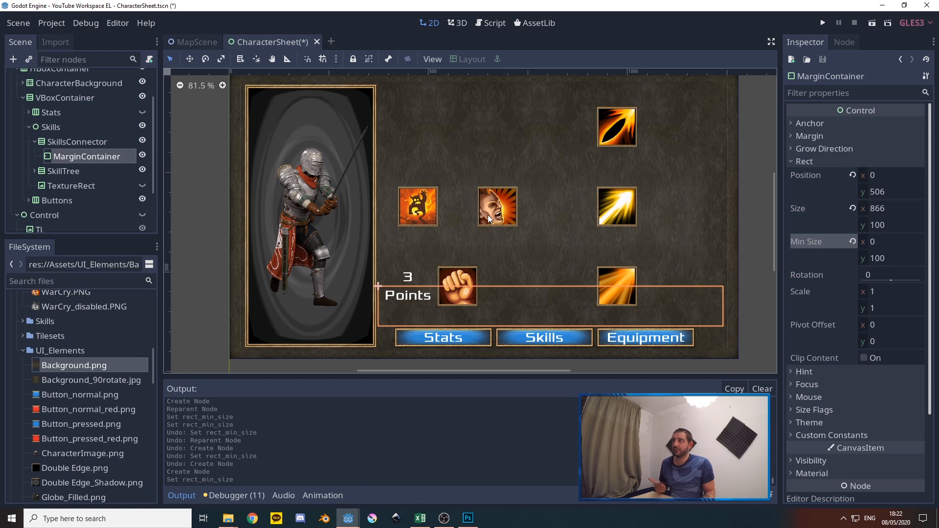
Add an HBoxContainer to SkillsConnector and place it above the MarginContainer
right_click(68, 146)
left_click(74, 152)
type("hbox")
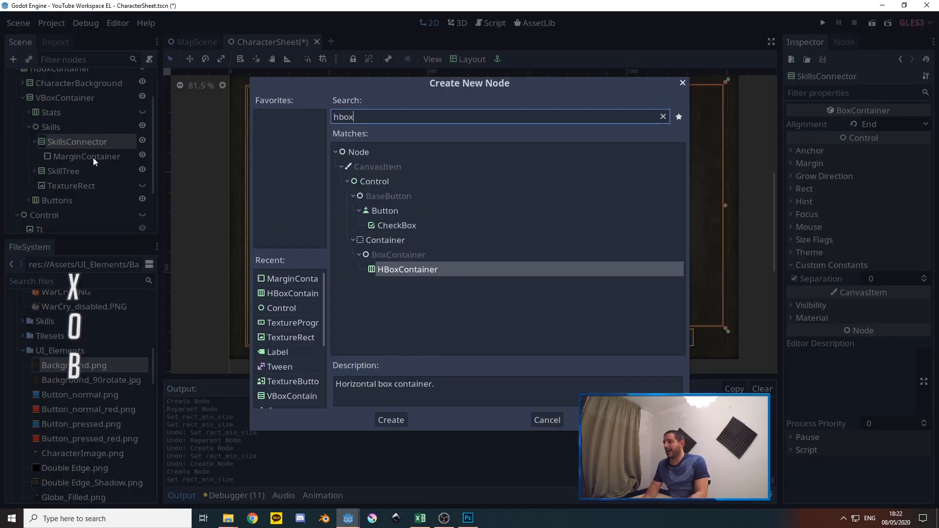
key("Return")
left_click_drag(102, 171, 91, 155)
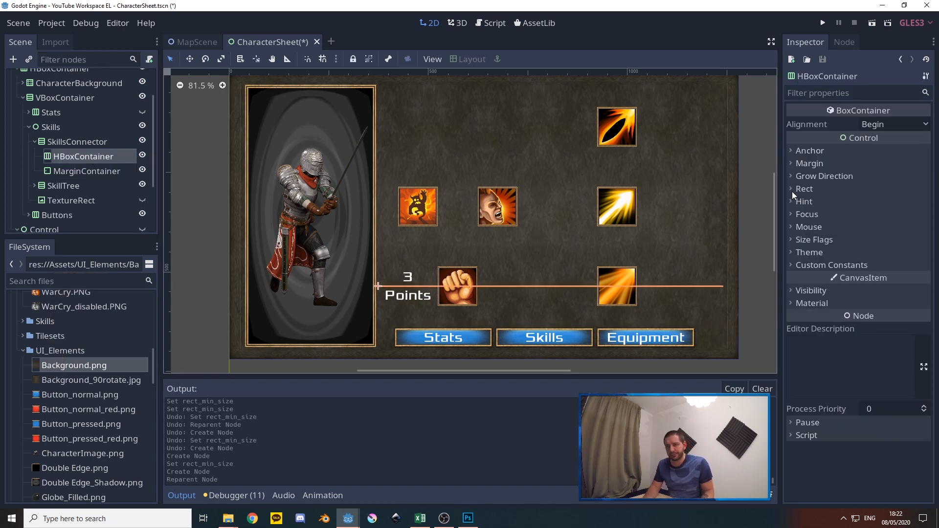
Set the minimum height of SkillsConnector's HBoxContainer to 200
left_click(802, 189)
left_click(868, 286)
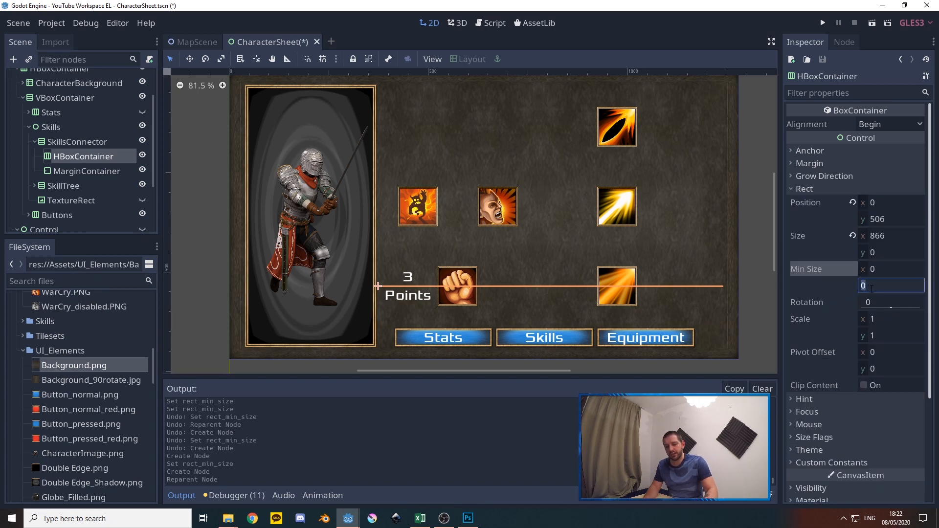
type("200")
key("Return")
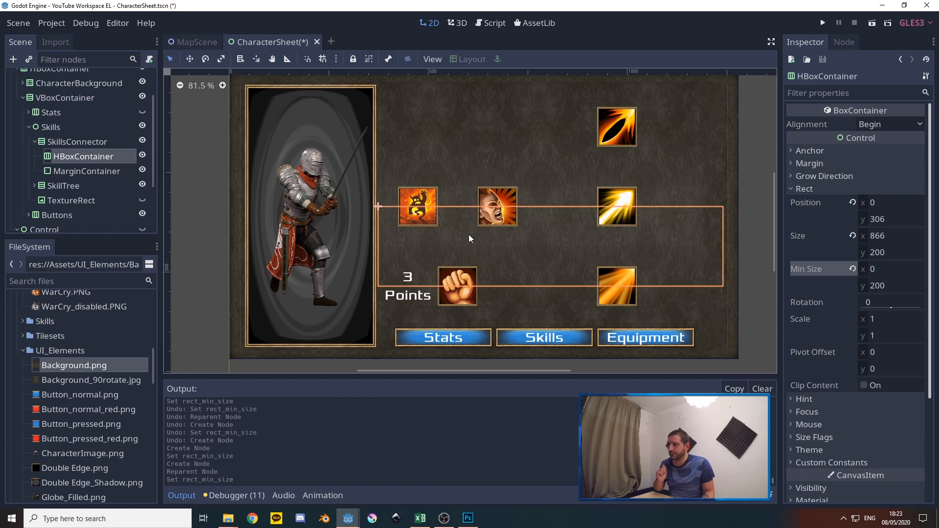
Show the TextureRect and try it over the space between the lower two skill rows, under both skill branches
left_click(143, 200)
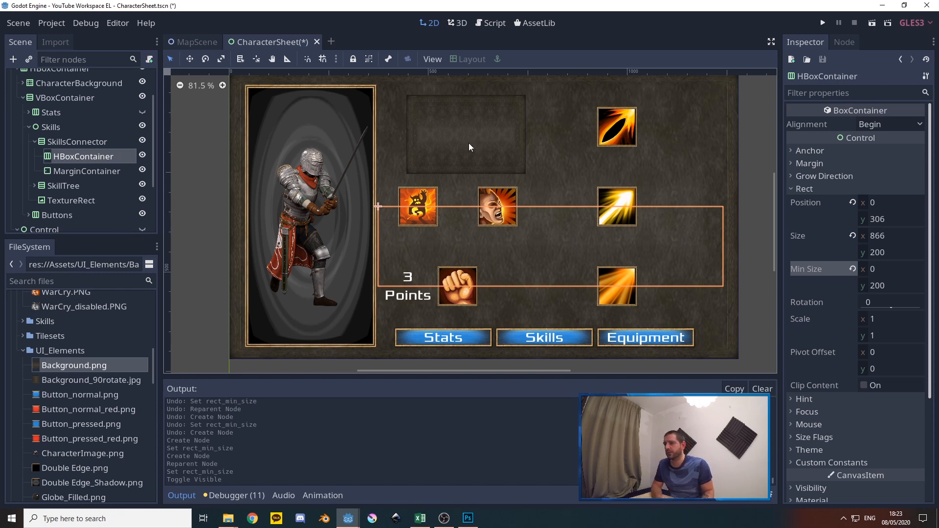
left_click_drag(437, 124, 427, 233)
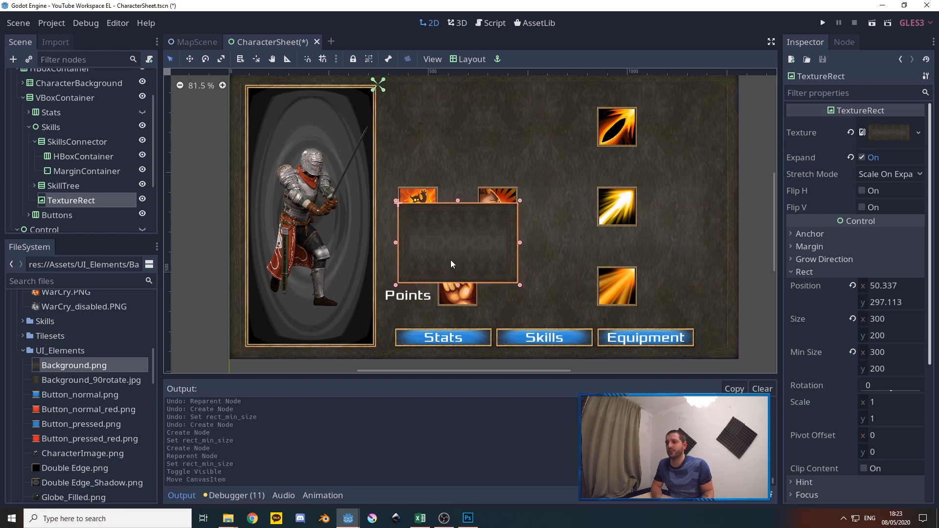
left_click_drag(429, 249, 591, 253)
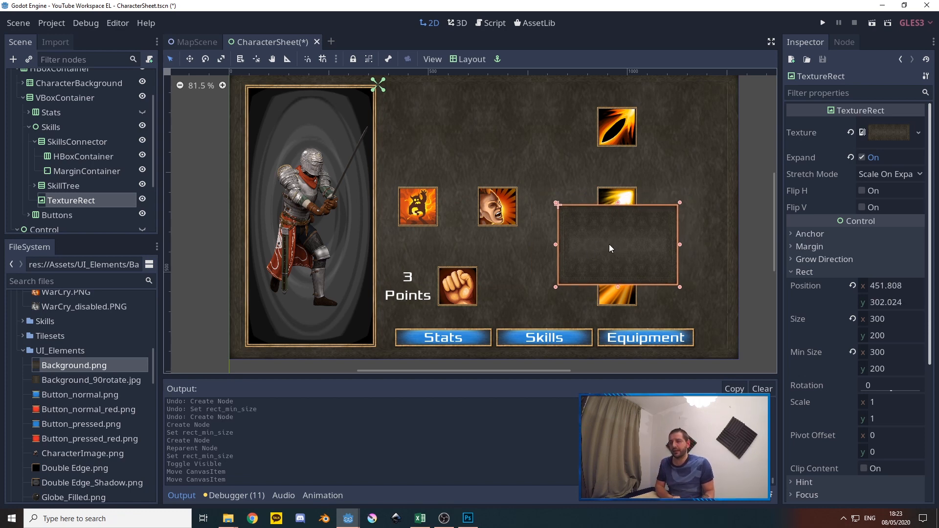
left_click_drag(610, 248, 471, 252)
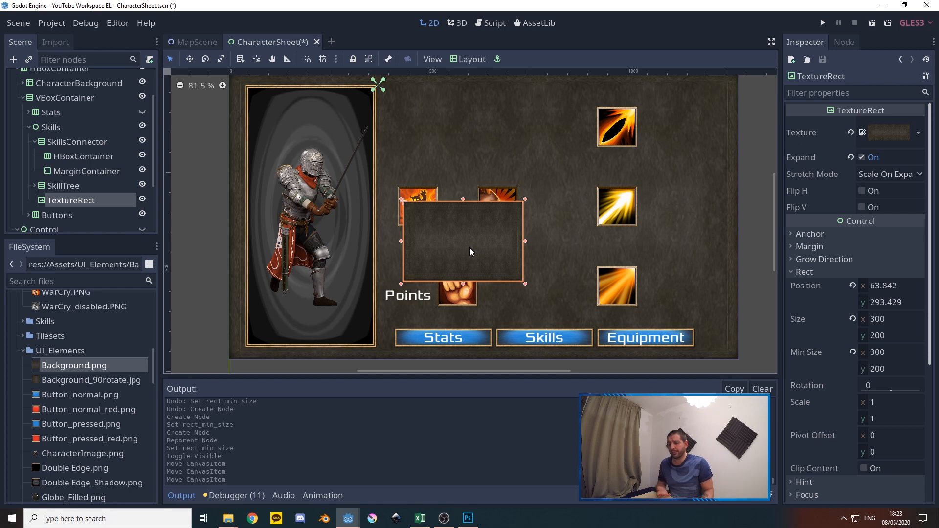
Delete the TextureRect node from Skills
left_click(69, 199)
key("Delete")
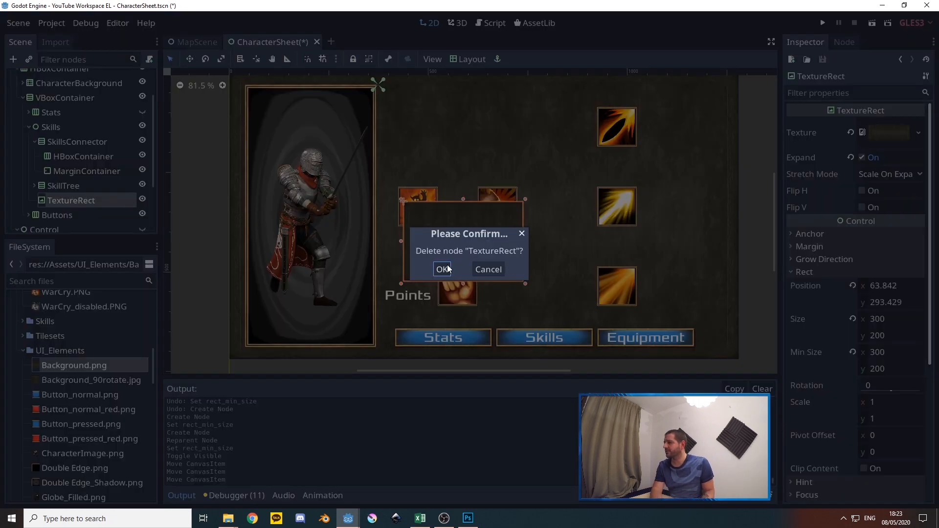
left_click(446, 270)
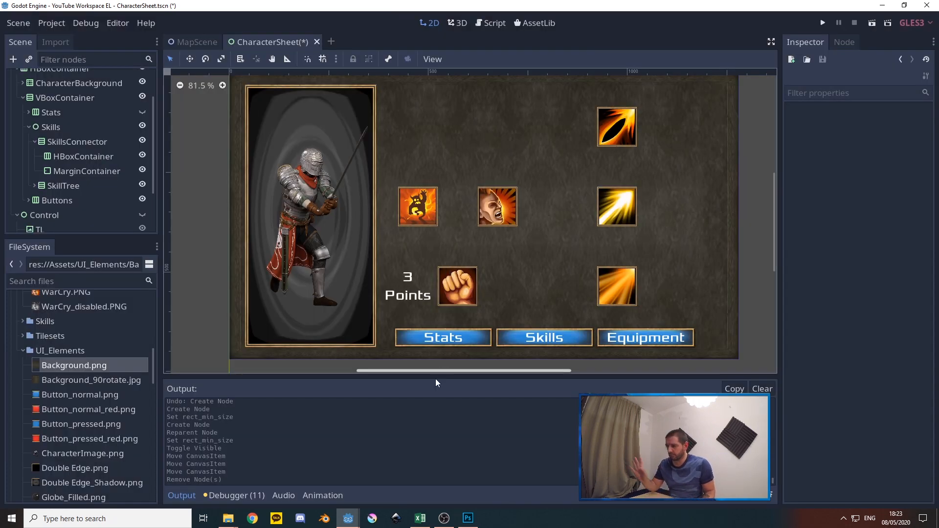
Switch to Photoshop, hide the red rectangle layers and show the connector lines Rectangle 2, Rectangle 2 copy and Rectangle Vert
left_click(469, 519)
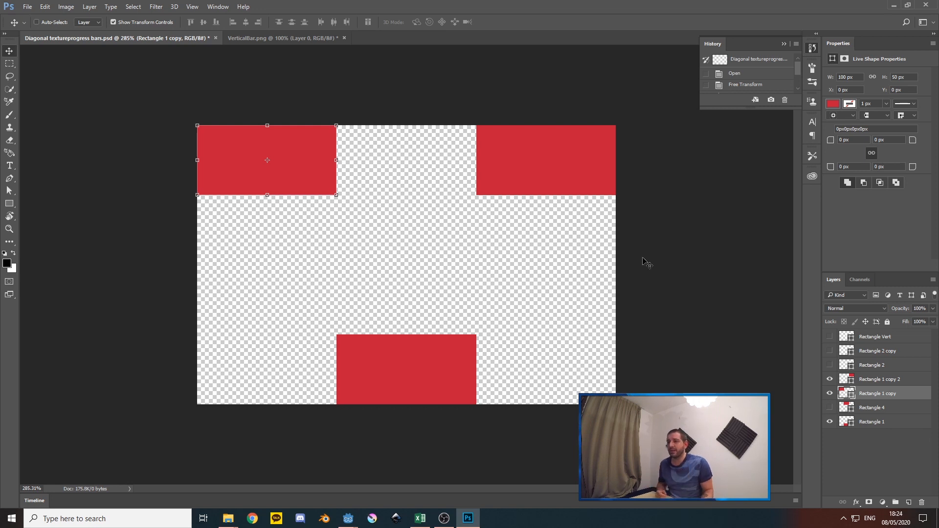
left_click(830, 365)
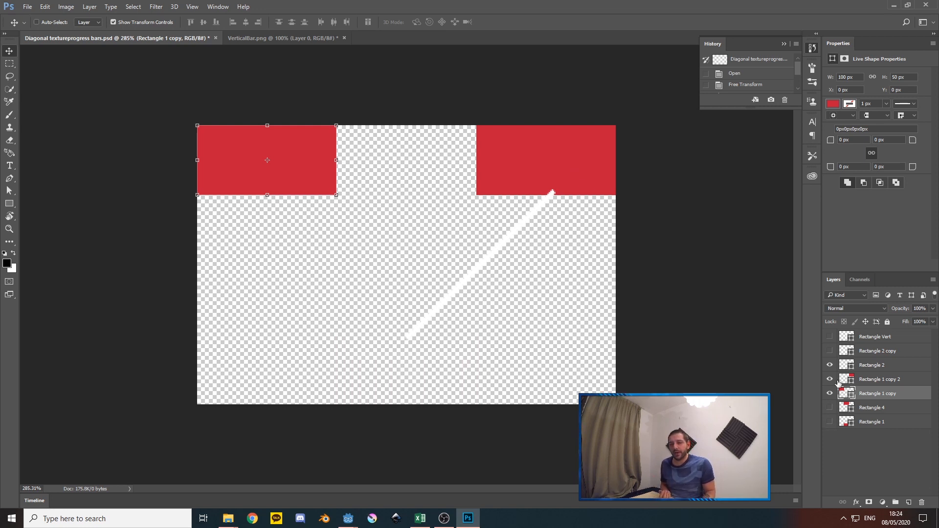
left_click(830, 421)
left_click(830, 380)
left_click(830, 393)
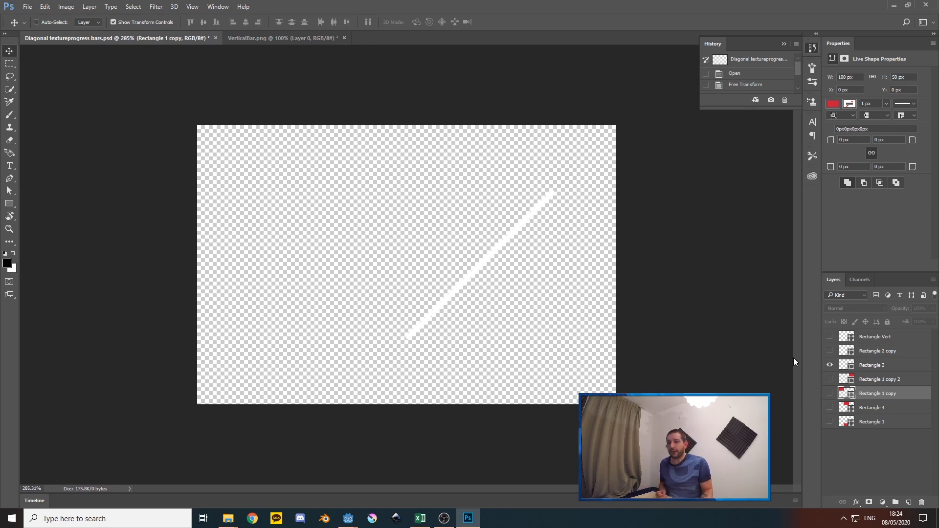
left_click(829, 351)
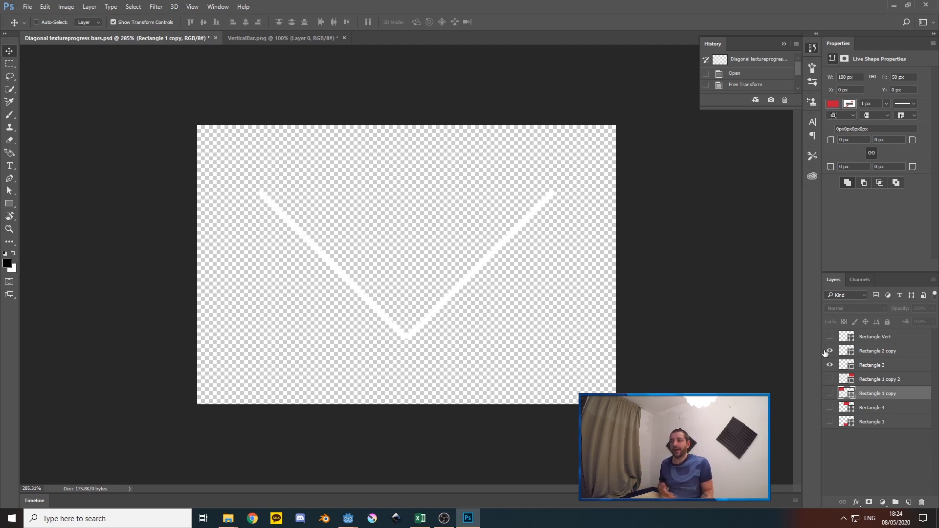
left_click(830, 337)
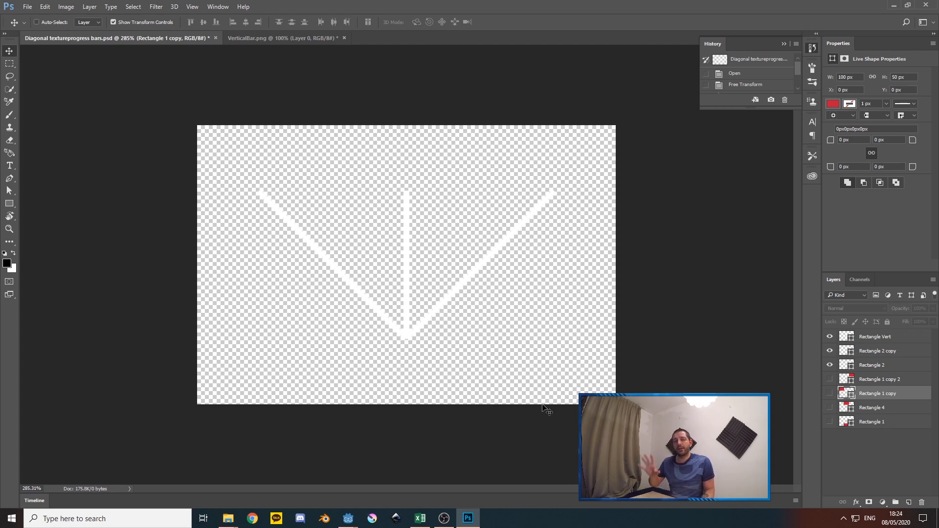
Return to the YouTube Workspace project in Godot and rename SkillsConnector's HBoxContainer to 1to2
mouse_move(348, 521)
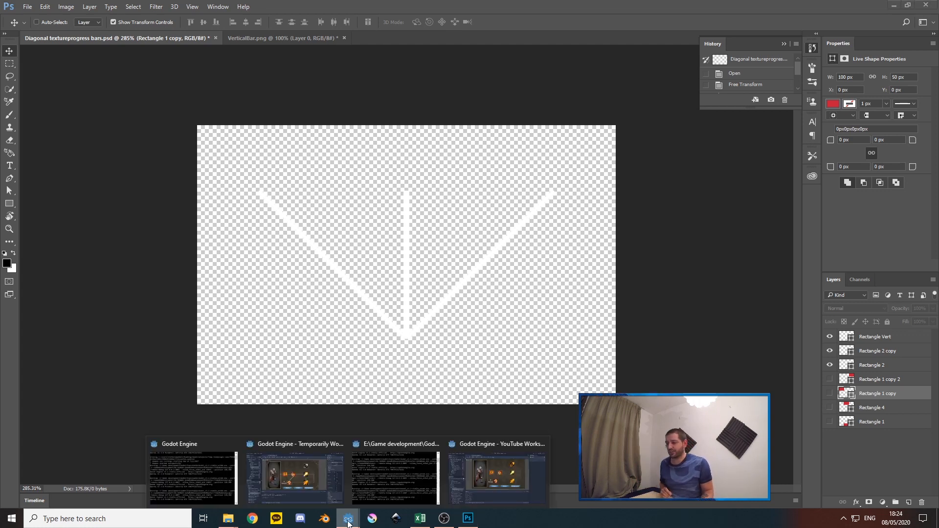
left_click(469, 475)
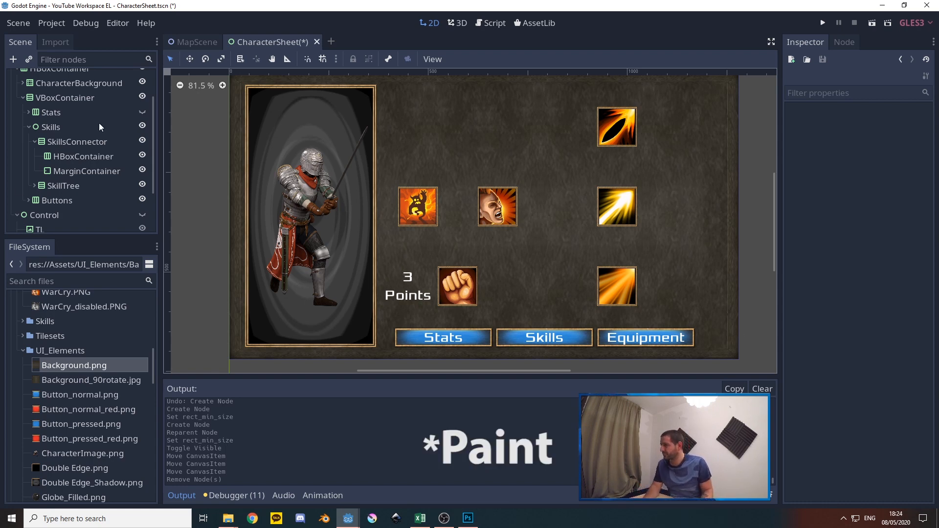
left_click(77, 157)
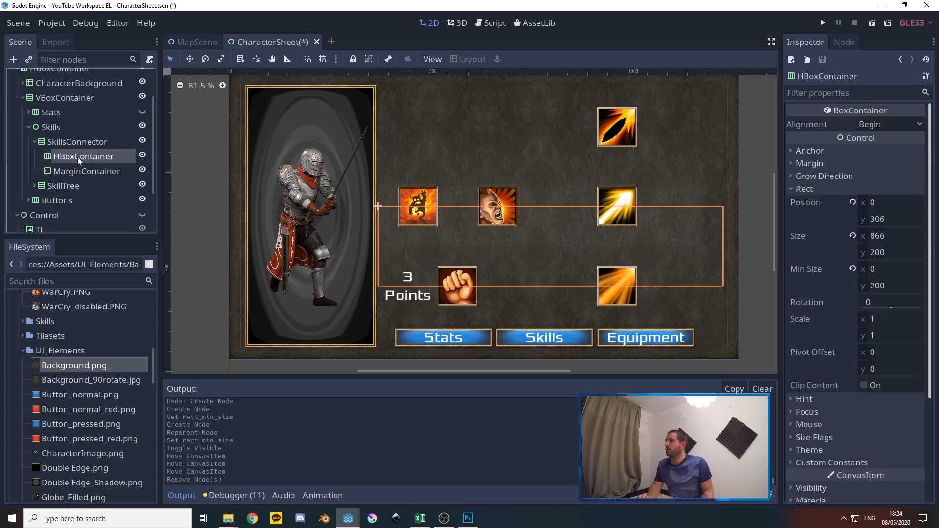
right_click(75, 157)
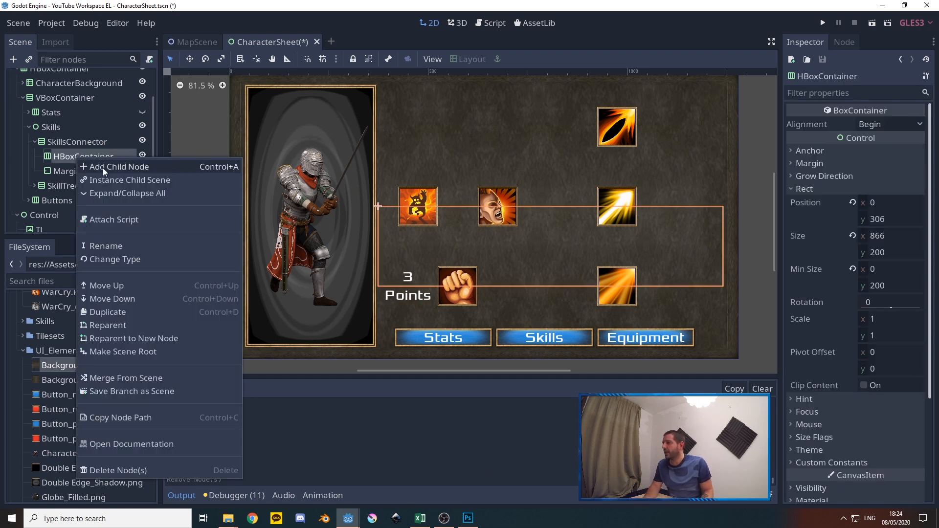
left_click(108, 247)
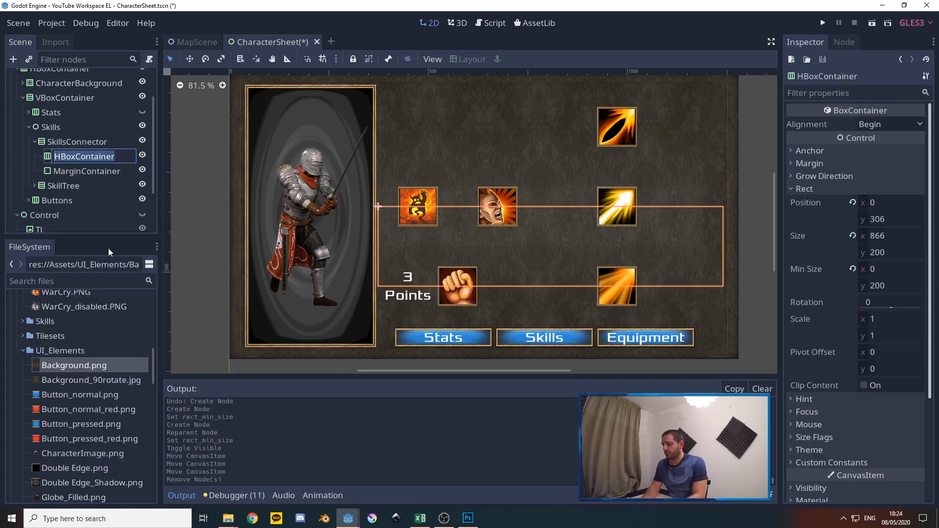
type("1to2")
key("Return")
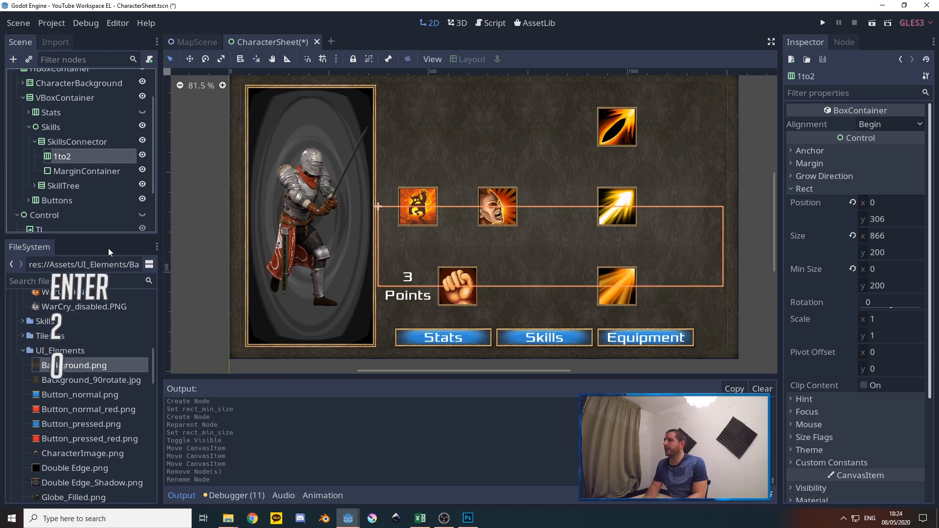
Add a MarginContainer inside 1to2 and name it FrontMargin
right_click(64, 160)
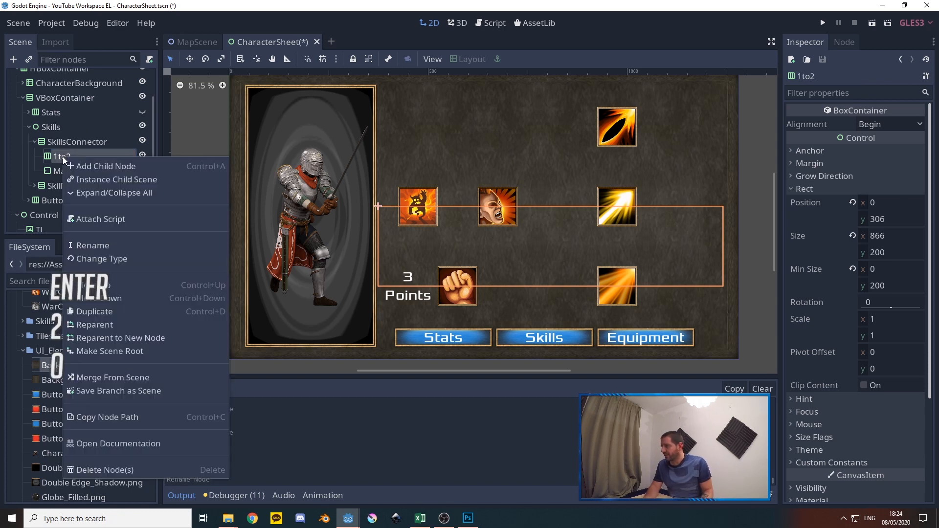
left_click(93, 167)
type("margin")
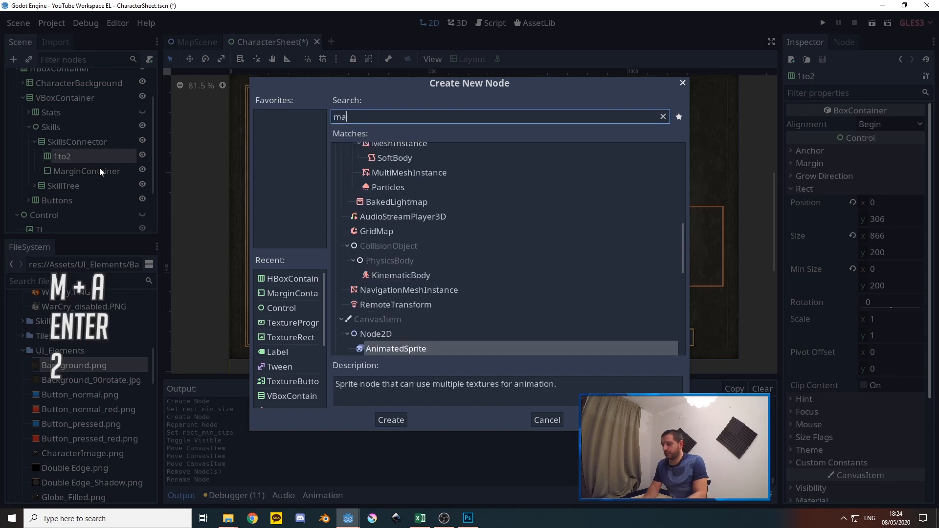
key("Return")
right_click(71, 177)
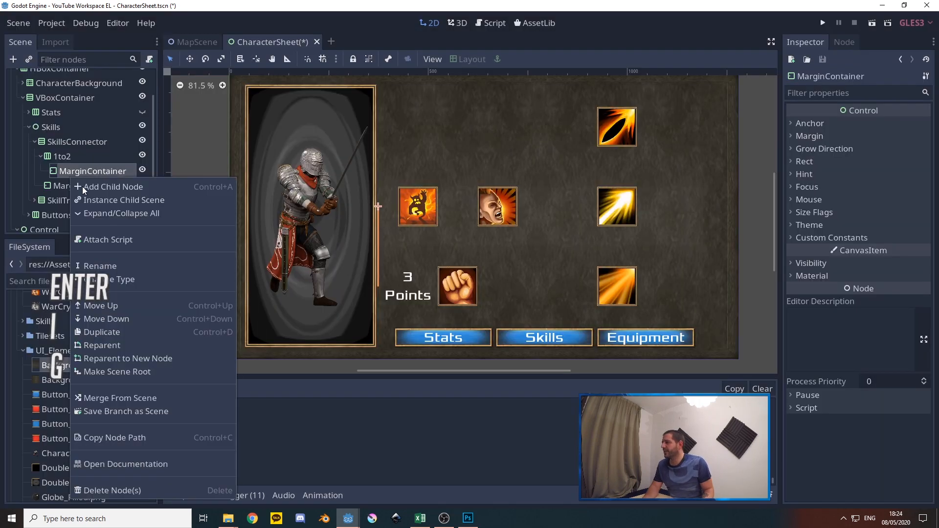
left_click(100, 264)
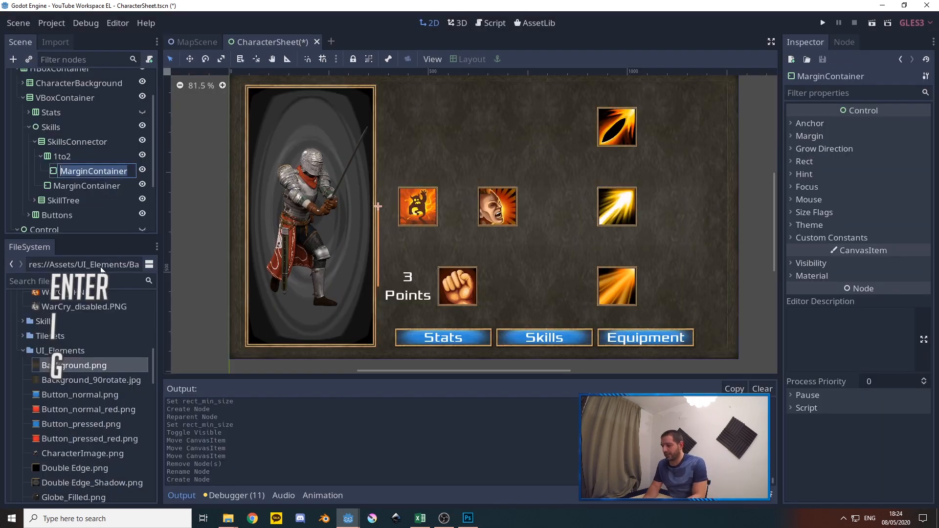
type("FrontMargin")
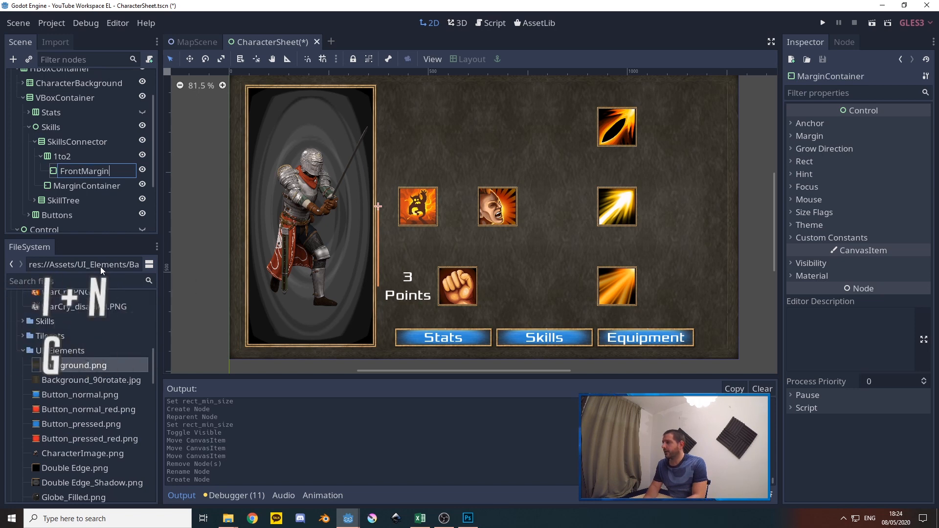
key("Return")
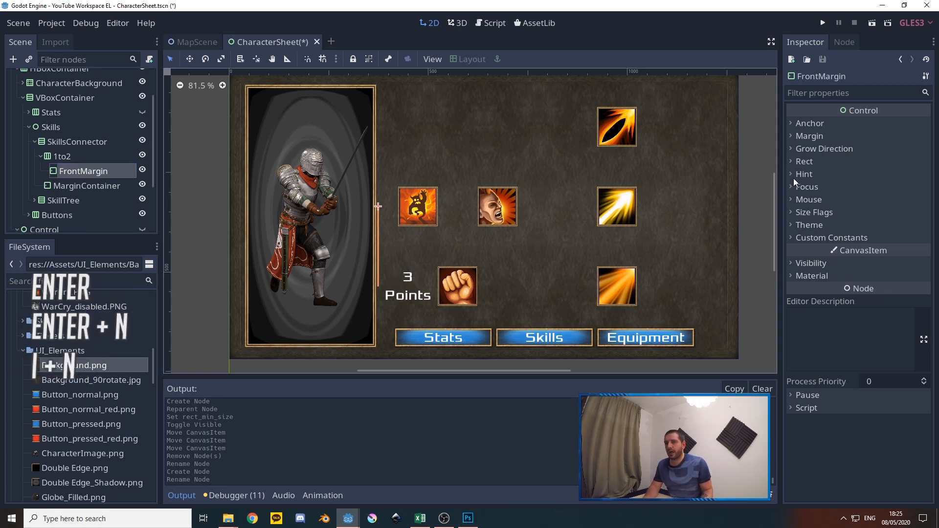
Set FrontMargin's minimum width to 50
left_click(818, 163)
left_click(865, 243)
type("50")
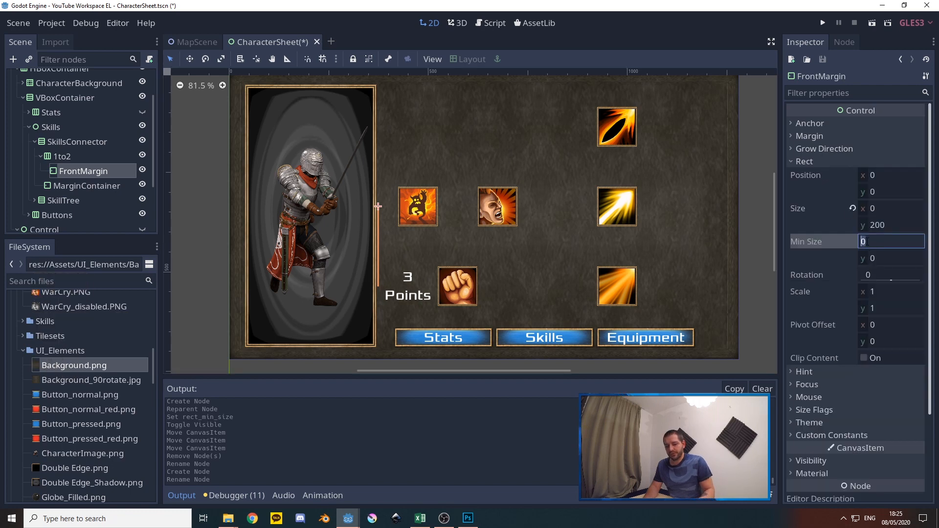
key("Return")
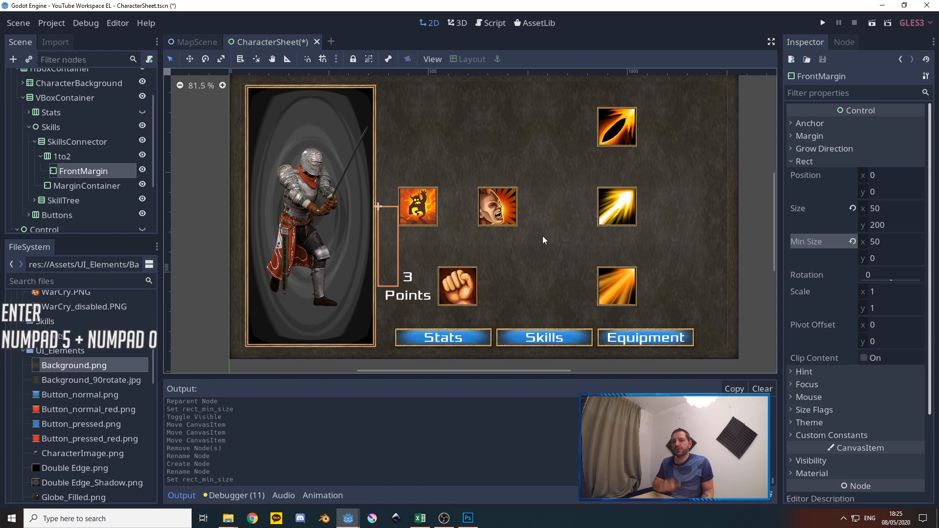
Enable the custom Separation constant on the 1to2 container, keeping it at 0
left_click(66, 157)
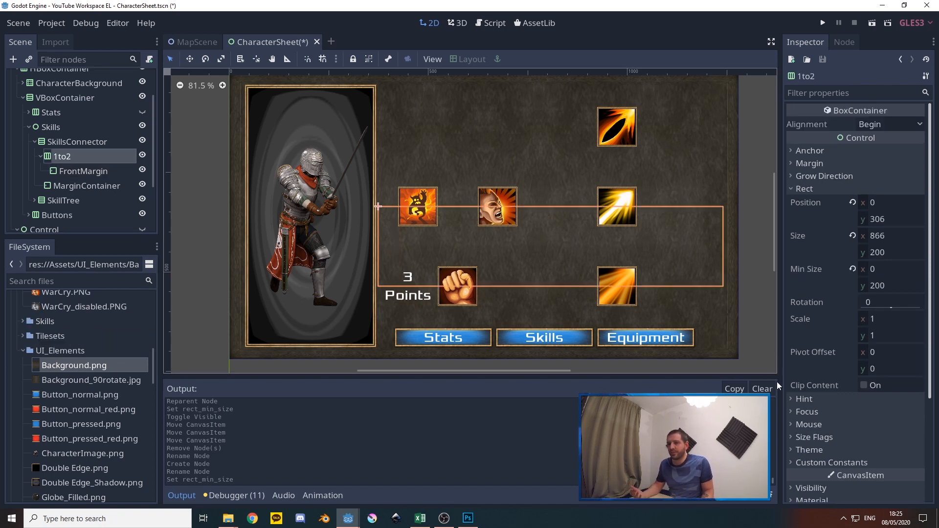
left_click(825, 462)
scroll(838, 433, "down", 3)
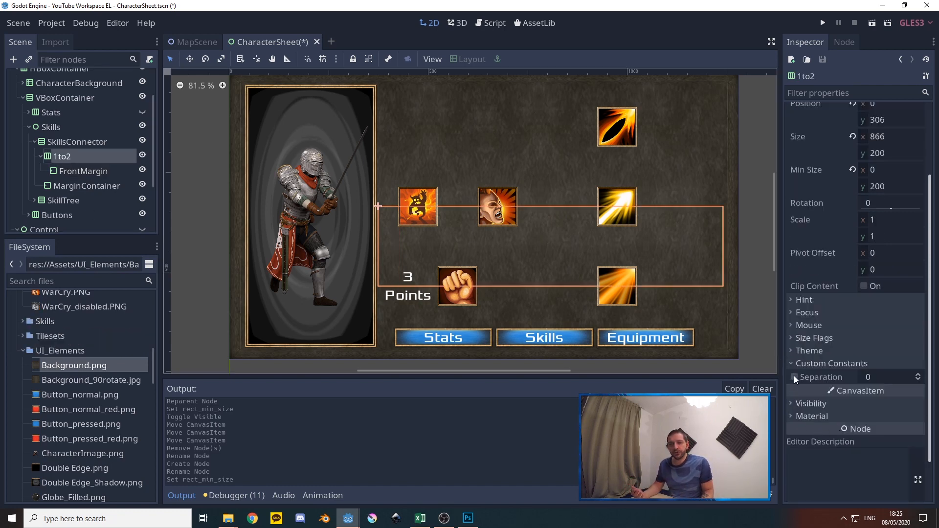
left_click(796, 376)
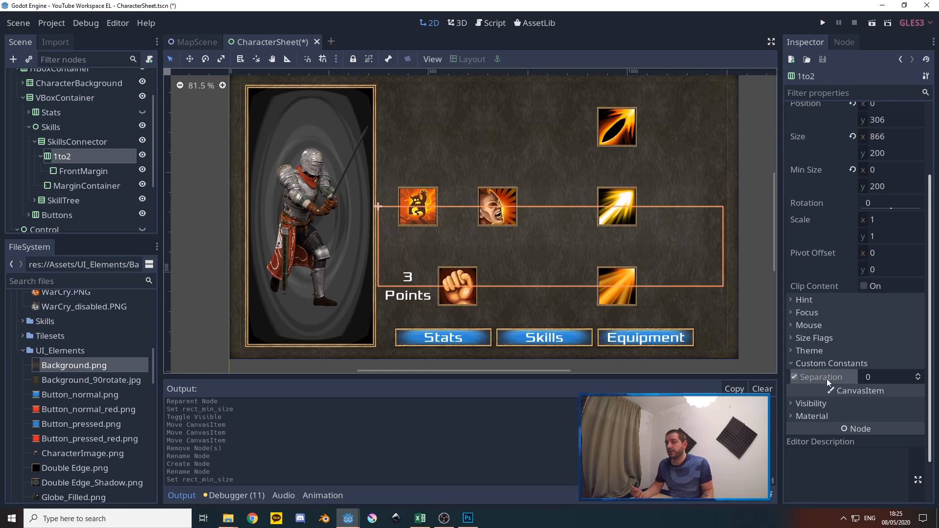
scroll(867, 383, "up", 3)
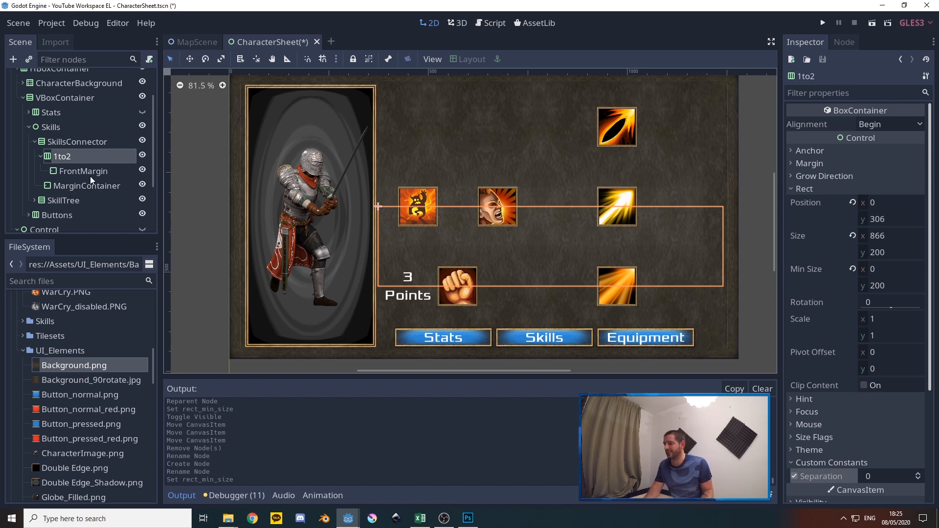
Add a TextureProgress node as a child of 1to2
right_click(67, 159)
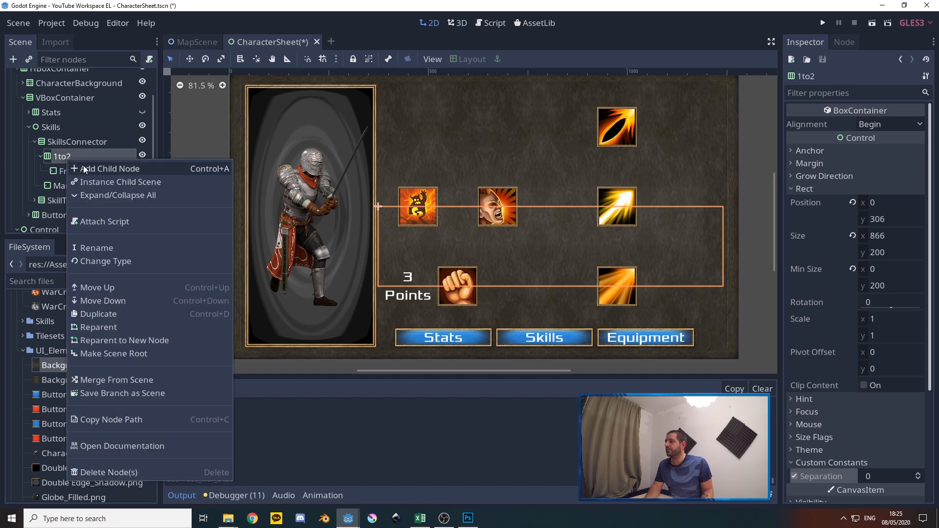
left_click(89, 169)
type("texture")
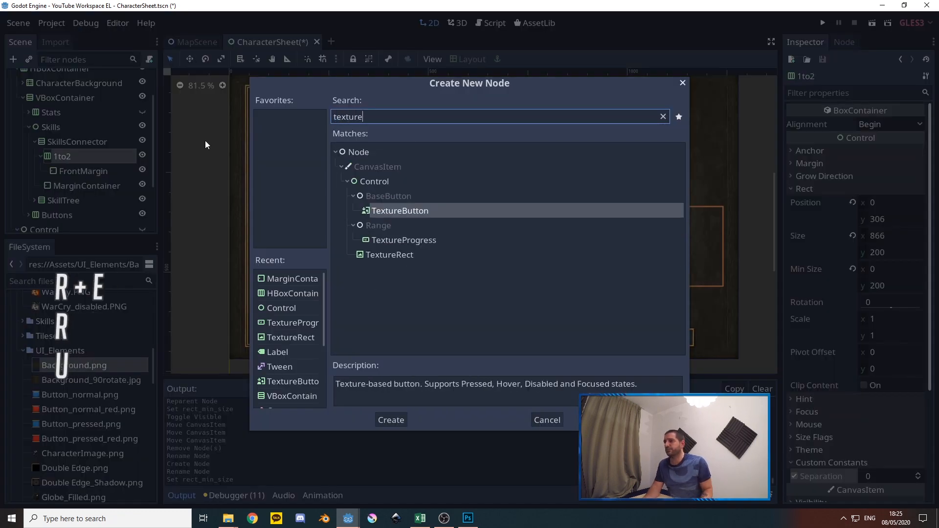
left_click(403, 241)
left_click(391, 419)
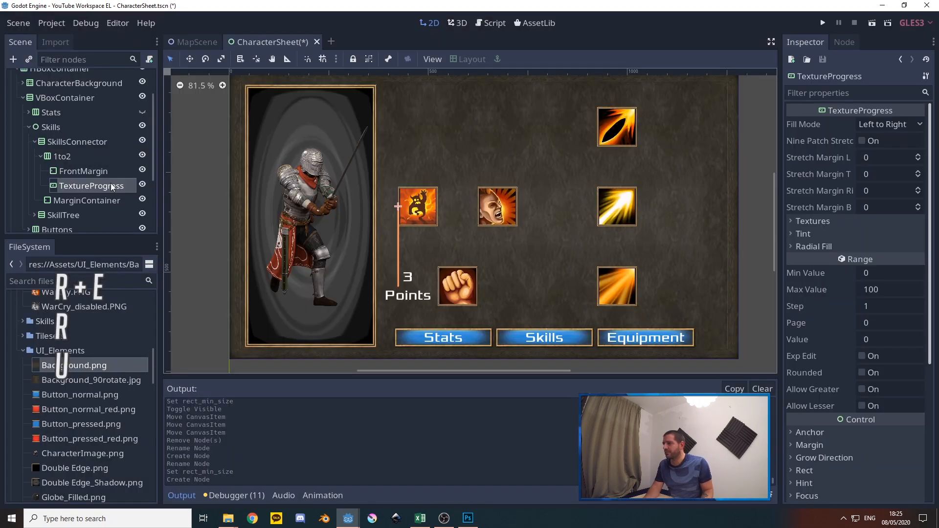
Set the TextureProgress node's minimum size to 300 by 200
scroll(831, 267, "down", 3)
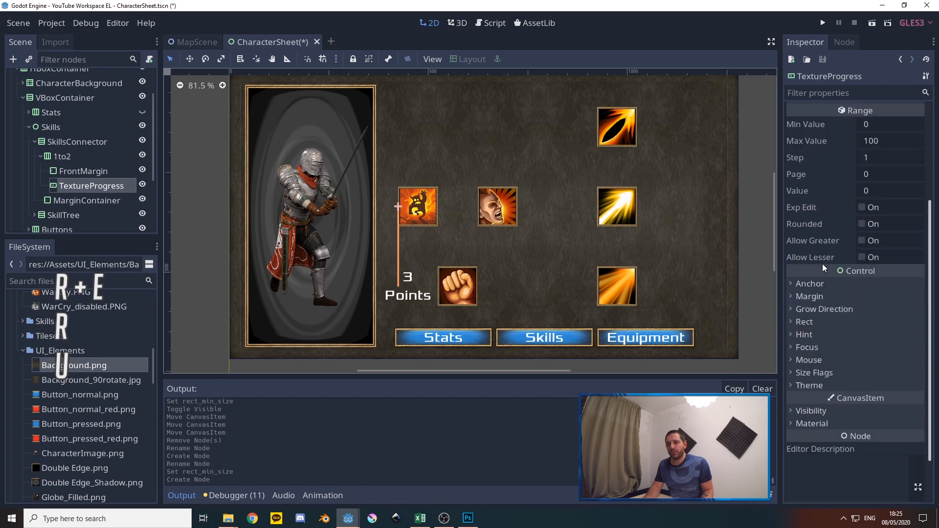
left_click(820, 322)
left_click(883, 400)
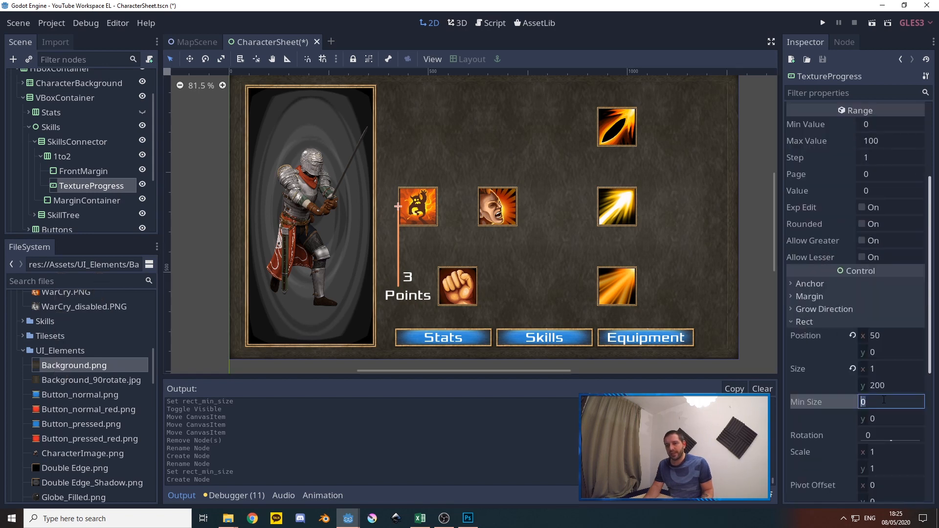
type("300")
key("Tab")
type("200")
key("Tab")
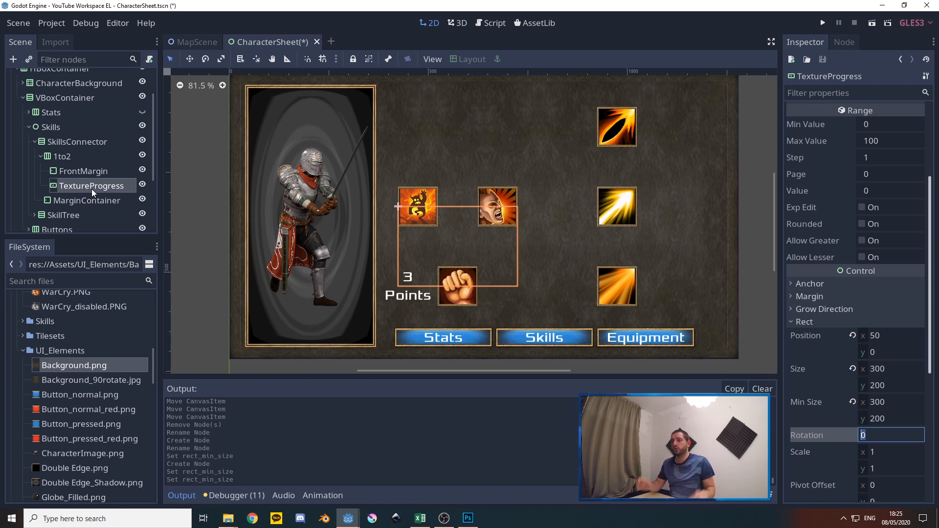
Add a Control node inside 1to2 and make the TextureProgress its child
right_click(63, 158)
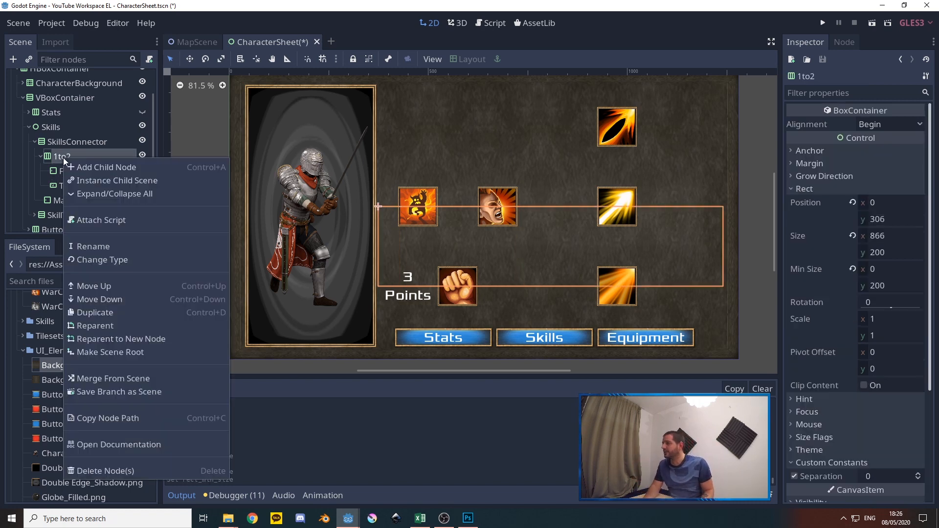
left_click(90, 166)
type("control")
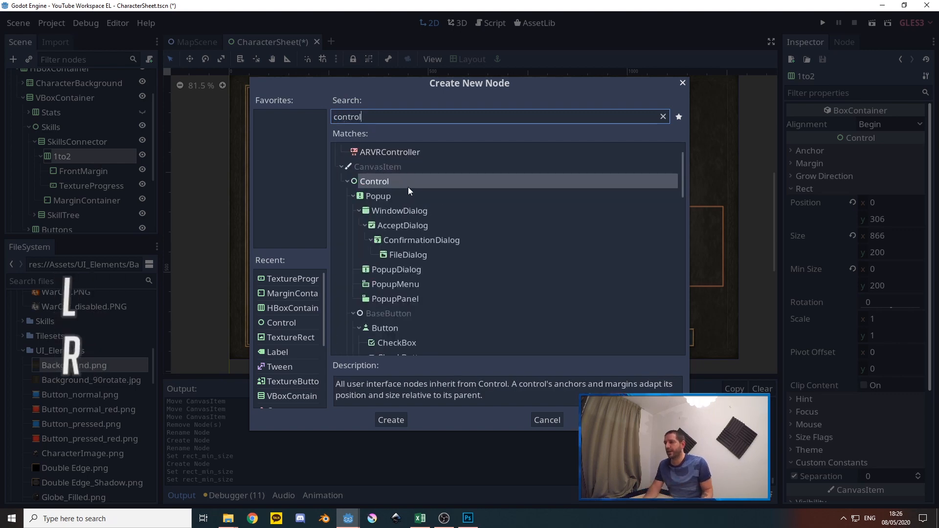
left_click(391, 421)
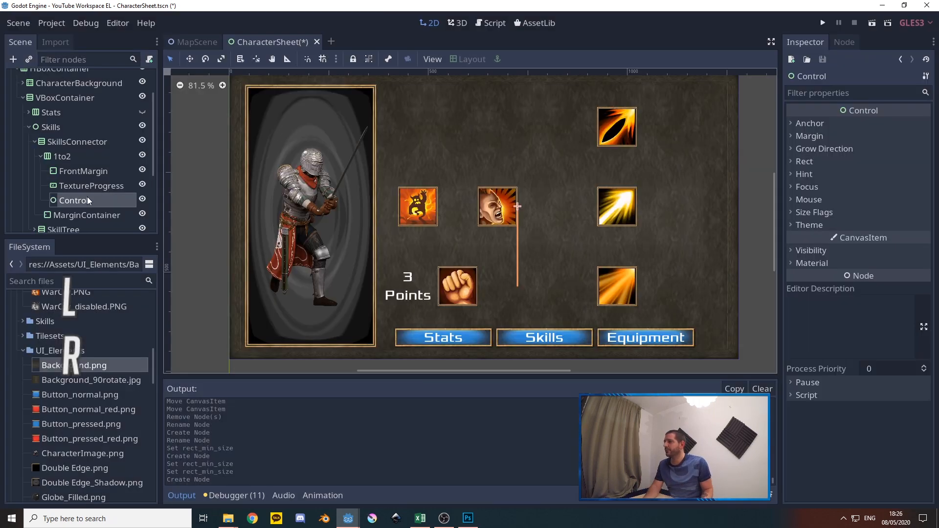
left_click_drag(81, 186, 81, 199)
Set the minimum size of 1to2's Control node to 300 by 200
left_click(72, 184)
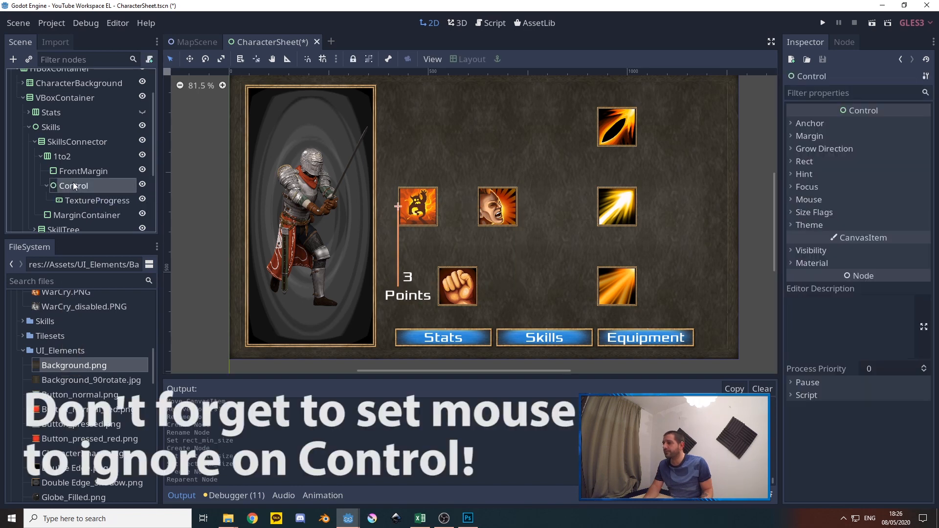
left_click(808, 163)
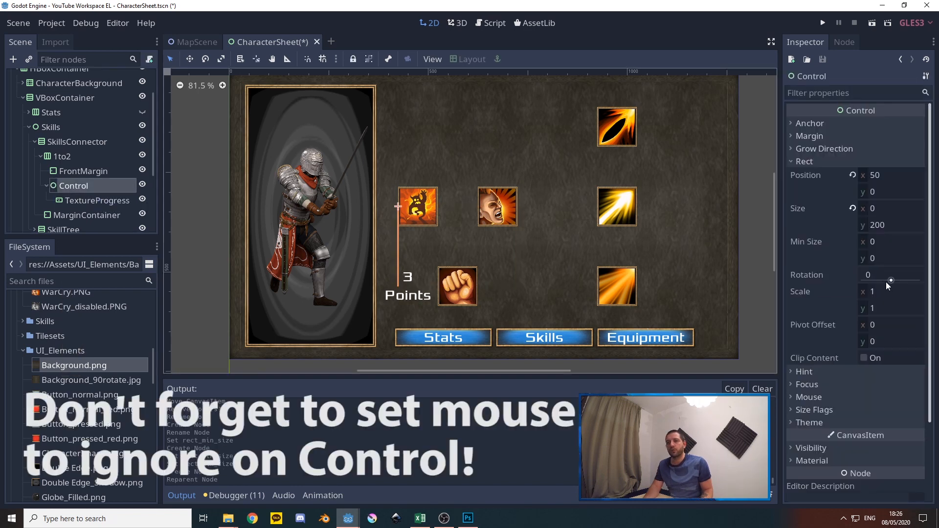
left_click(873, 242)
type("300")
key("Tab")
type("200")
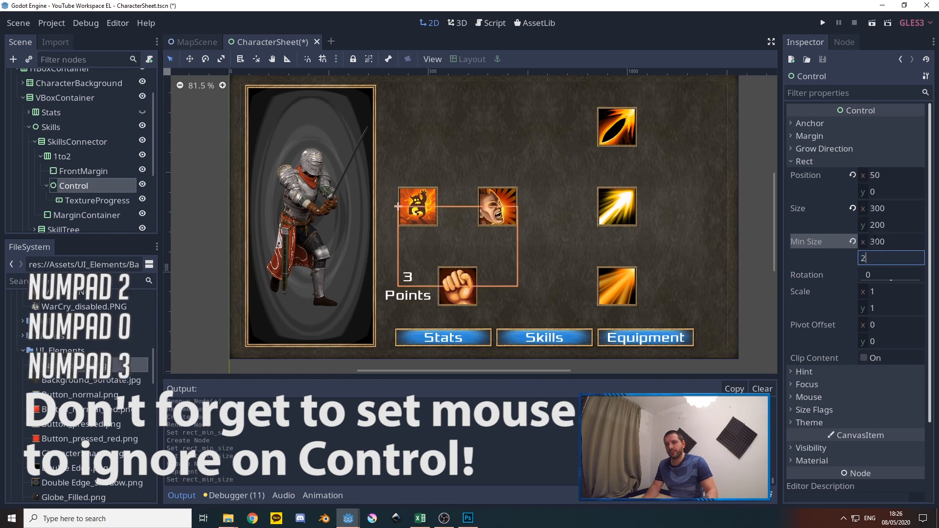
key("Tab")
Apply the Full Rect layout to the TextureProgress so it fills its parent Control
left_click(83, 201)
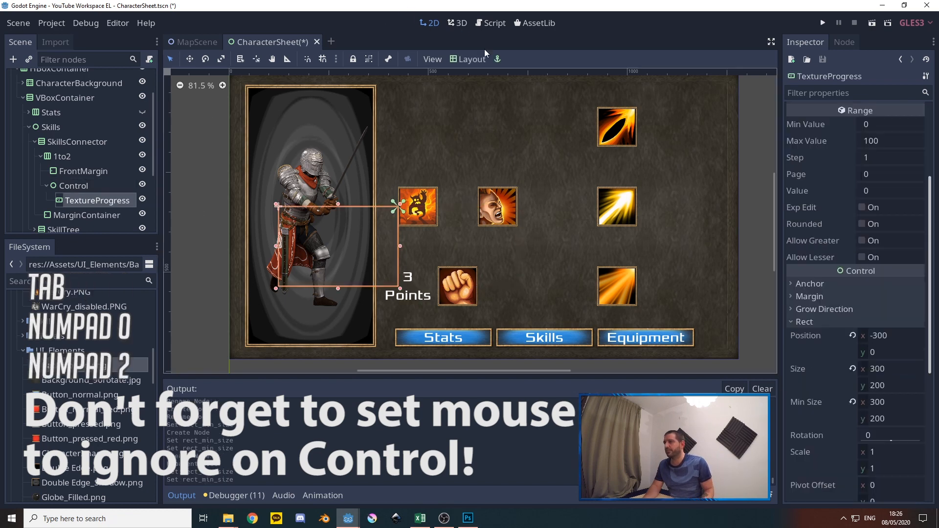
left_click(470, 59)
left_click(484, 313)
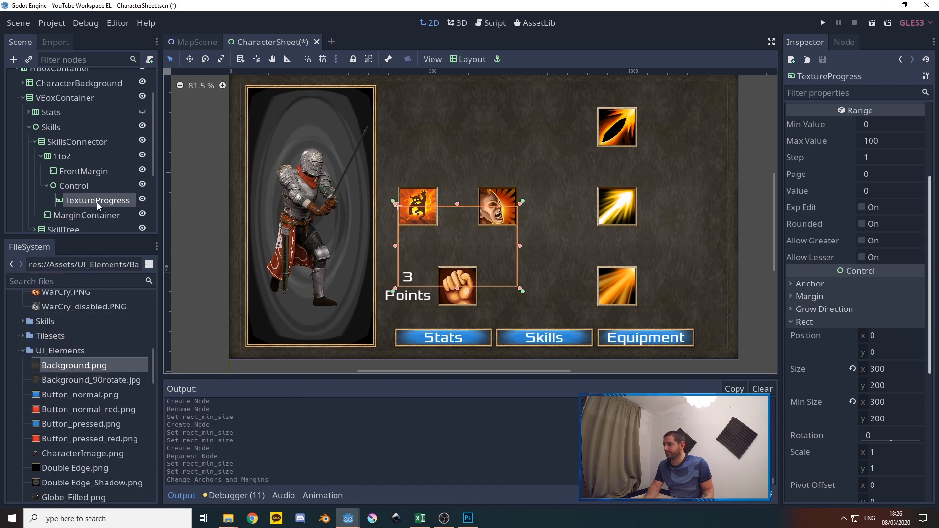
Duplicate the TextureProgress node inside Control
key("ctrl+d")
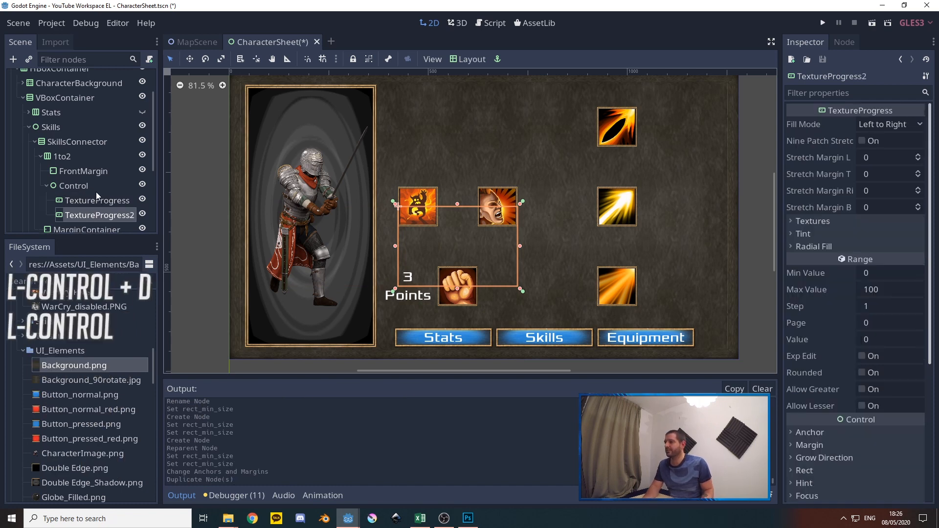
left_click(95, 200)
left_click(96, 212)
left_click(96, 203)
left_click(94, 213)
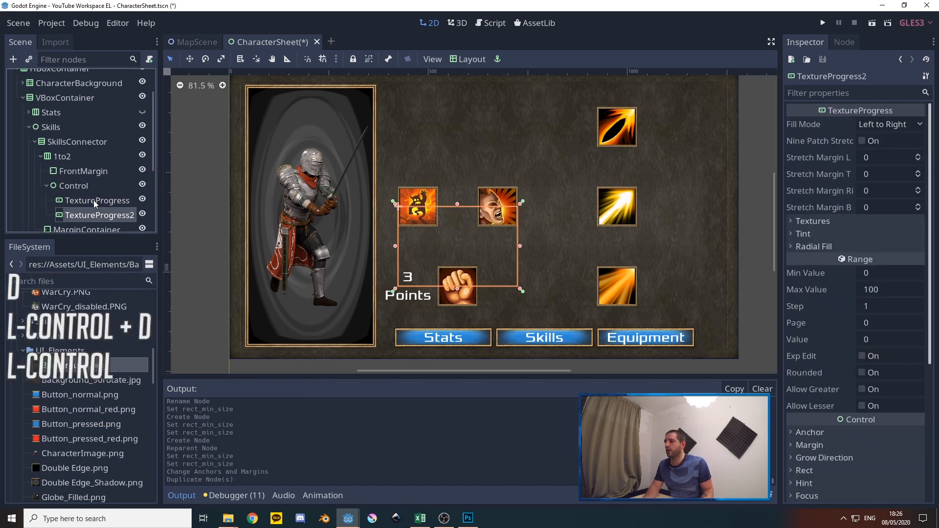
left_click(95, 201)
left_click(92, 212)
Assign DiagonalBarToLeft.png as both the Under and Progress textures of the first TextureProgress
left_click(95, 201)
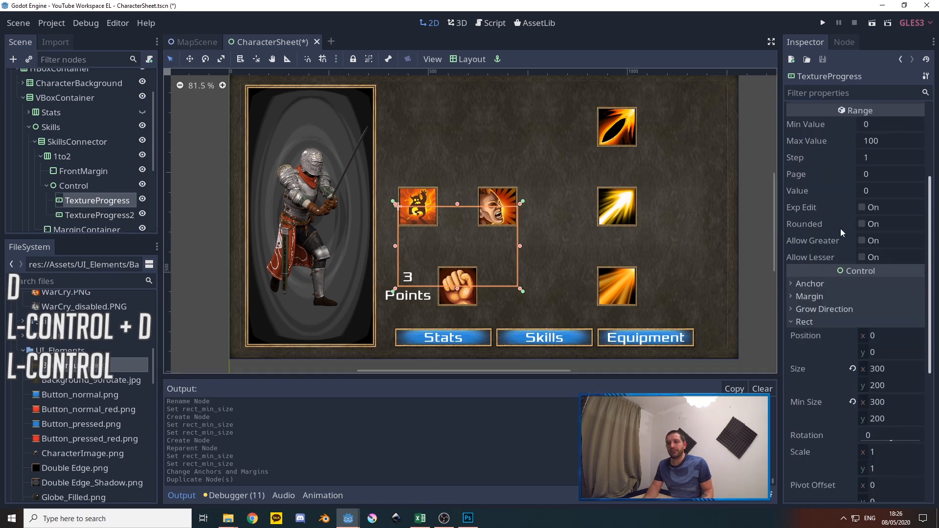
scroll(841, 181, "up", 3)
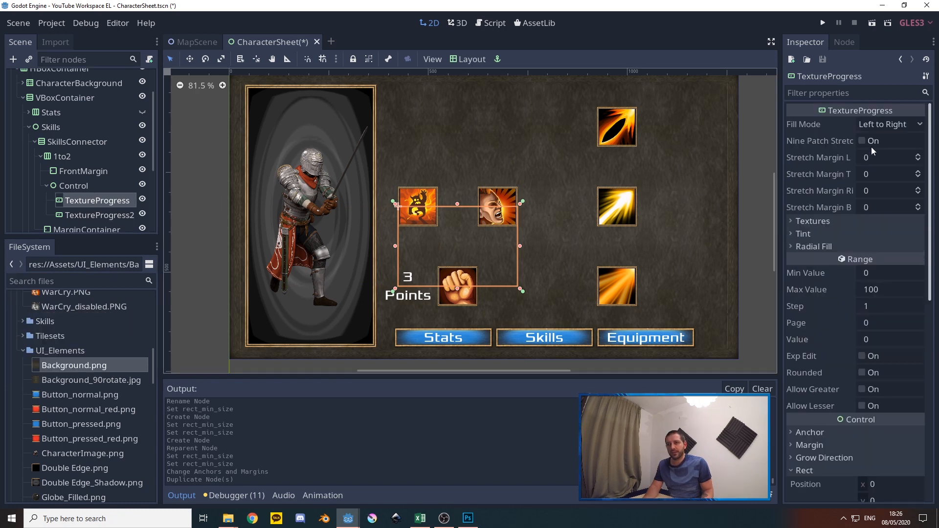
left_click(826, 223)
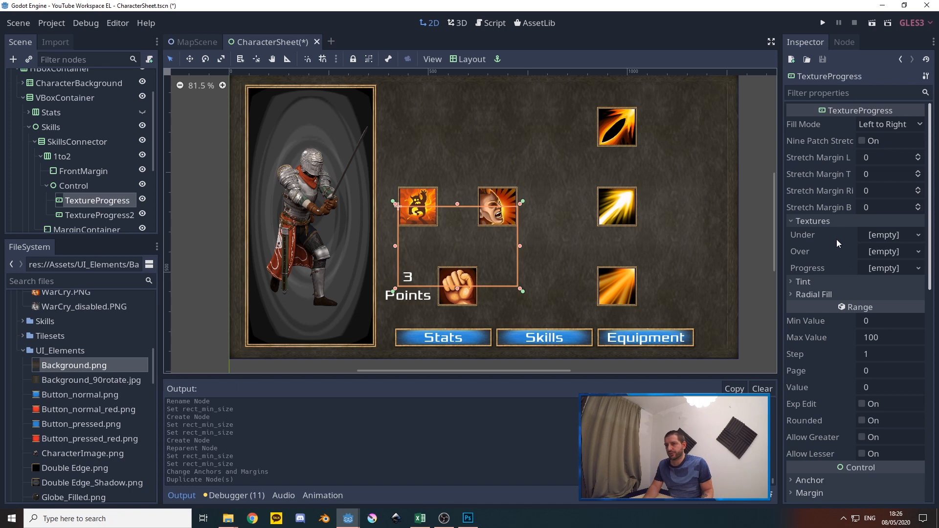
scroll(83, 402, "up", 10)
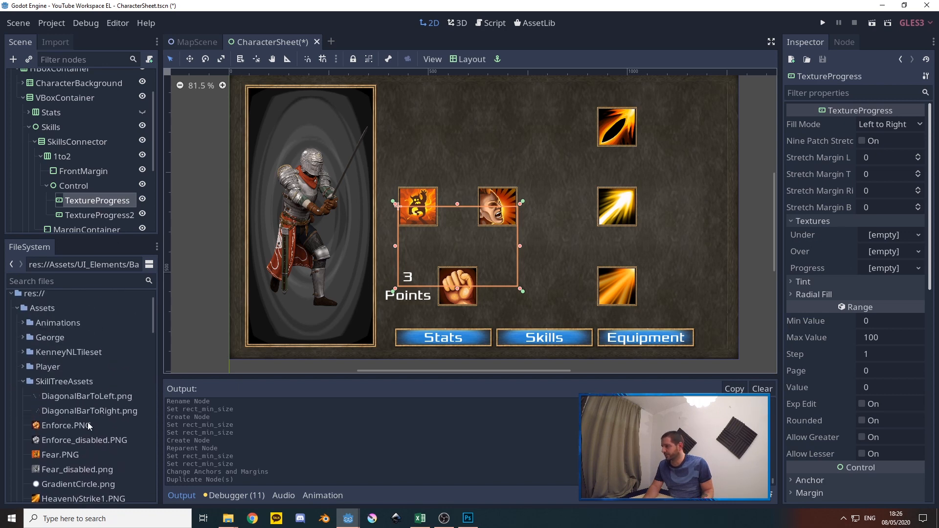
left_click_drag(72, 402, 888, 238)
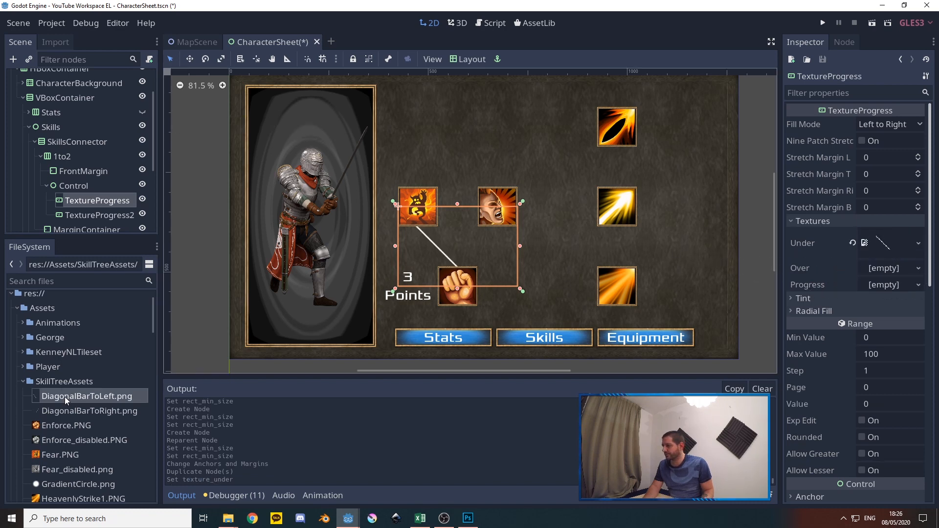
left_click_drag(67, 399, 886, 292)
Set the first TextureProgress's Under tint to dark grey with RGB 35, 35, 35
left_click(822, 315)
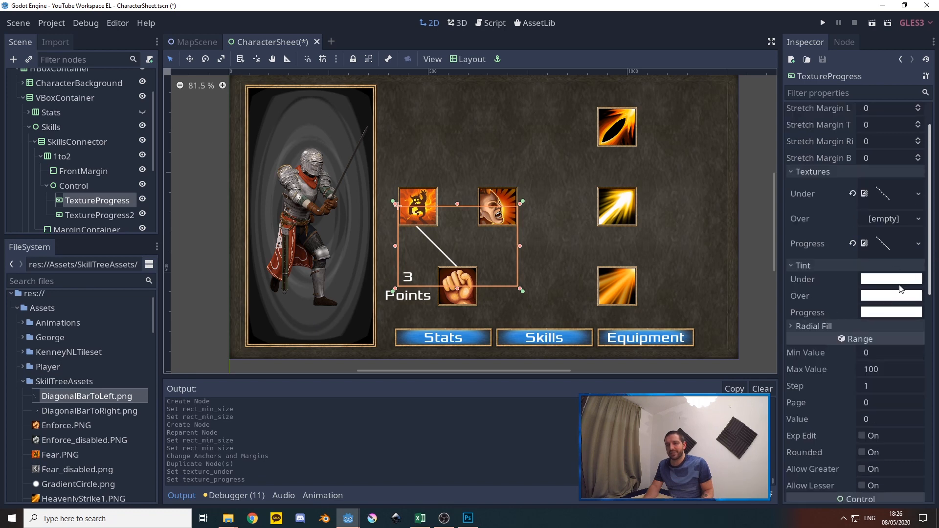
left_click(872, 279)
left_click_drag(722, 105, 699, 109)
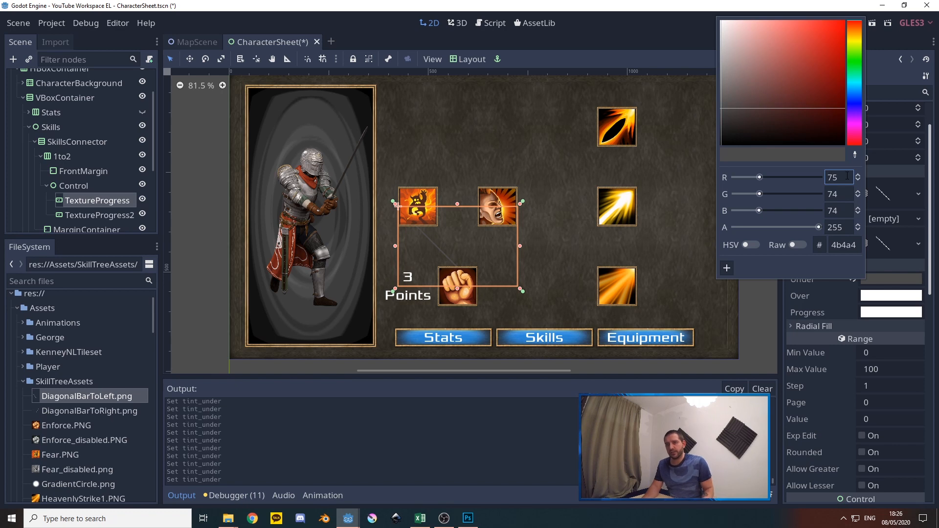
type("35")
key("Tab")
type("5")
key("Tab")
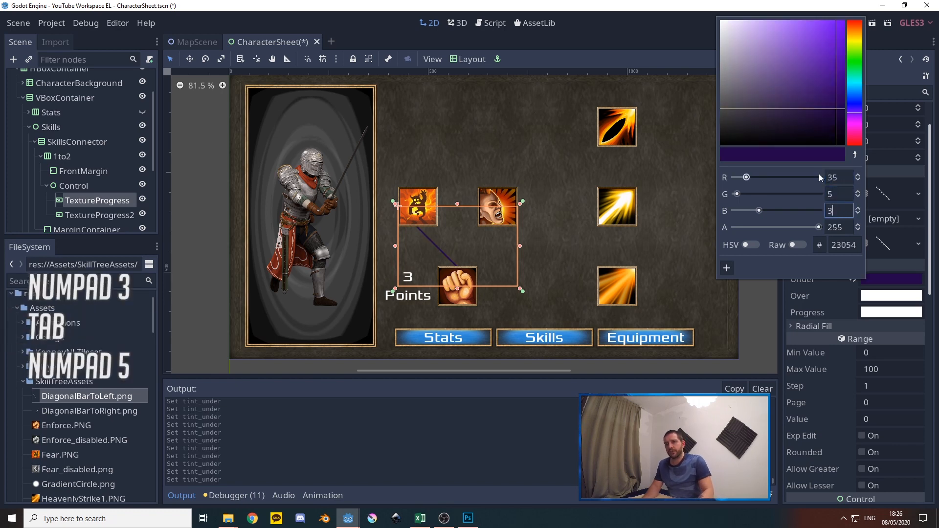
type("35")
left_click(837, 194)
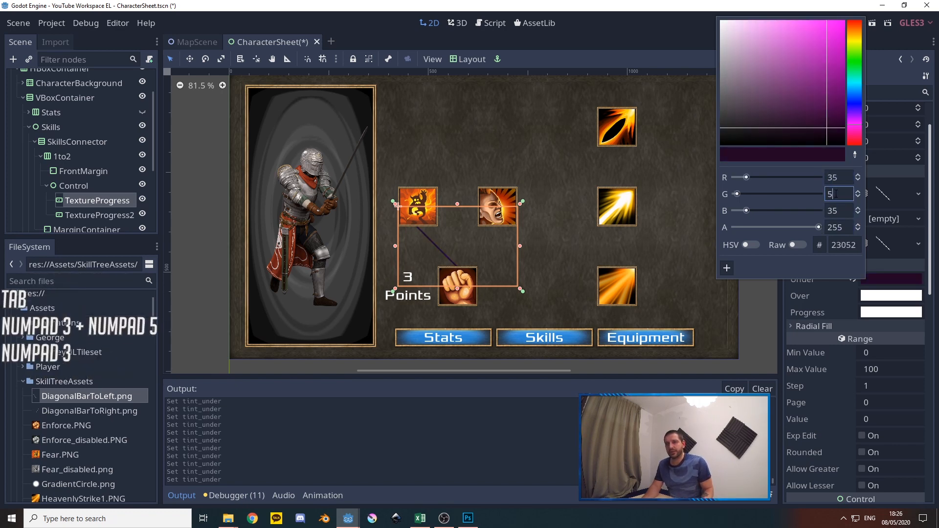
key("BackSpace")
type("35")
key("Tab")
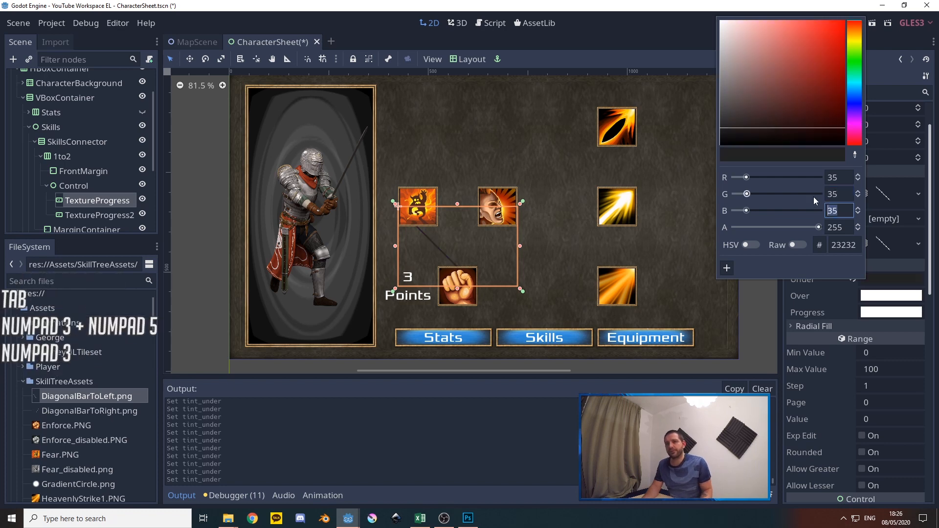
Set the first TextureProgress's Progress tint to light grey with RGB 215, 215, 215
left_click(884, 313)
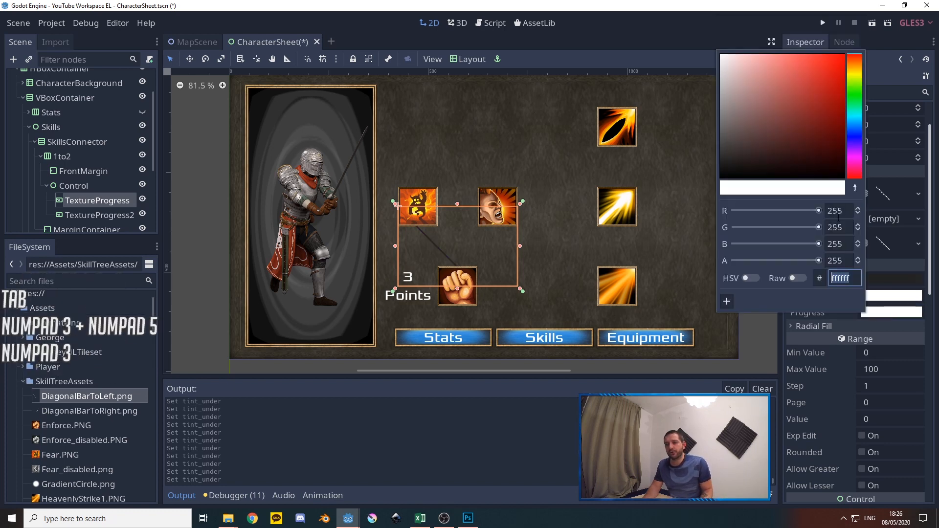
key("BackSpace")
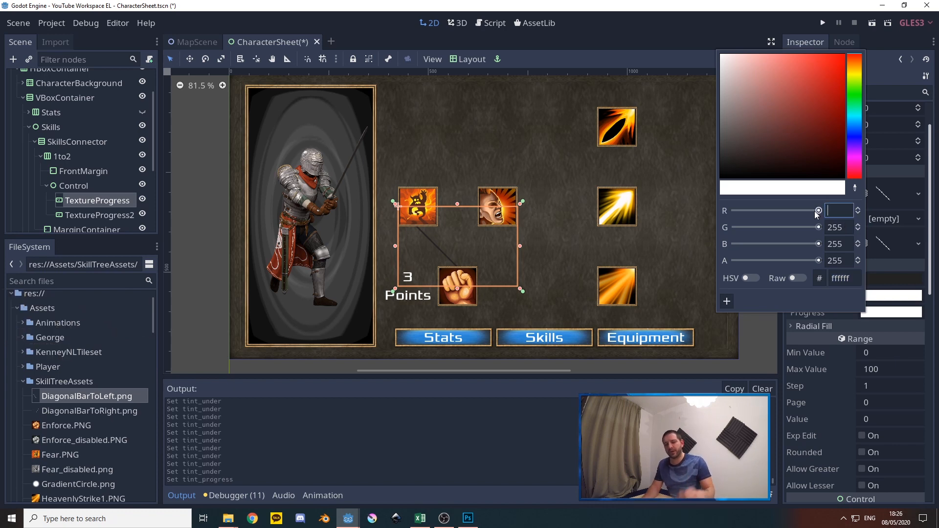
type("215")
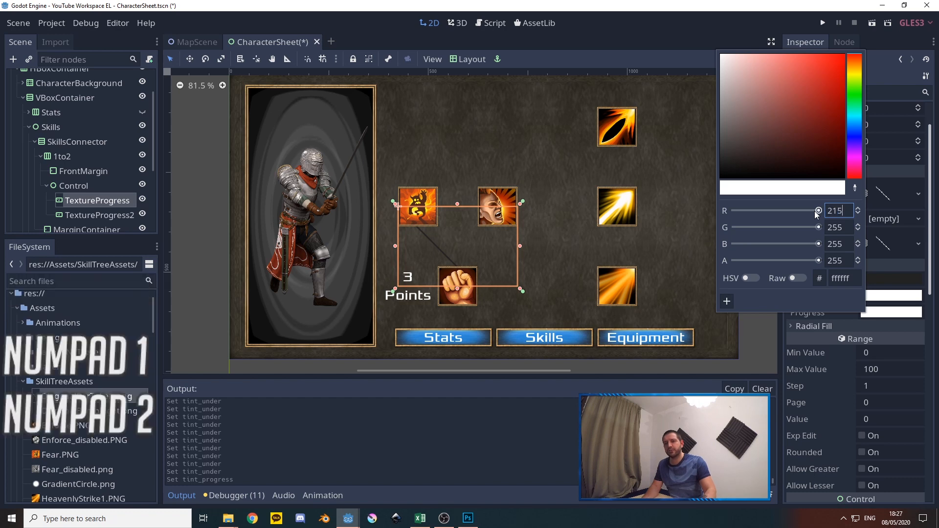
key("Tab")
type("25")
key("BackSpace")
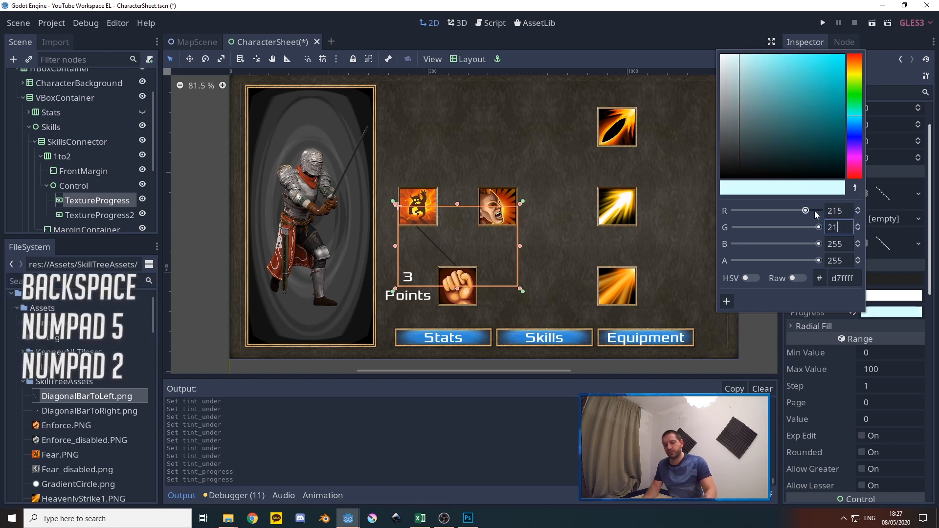
type("15")
key("Tab")
type("215")
key("Tab")
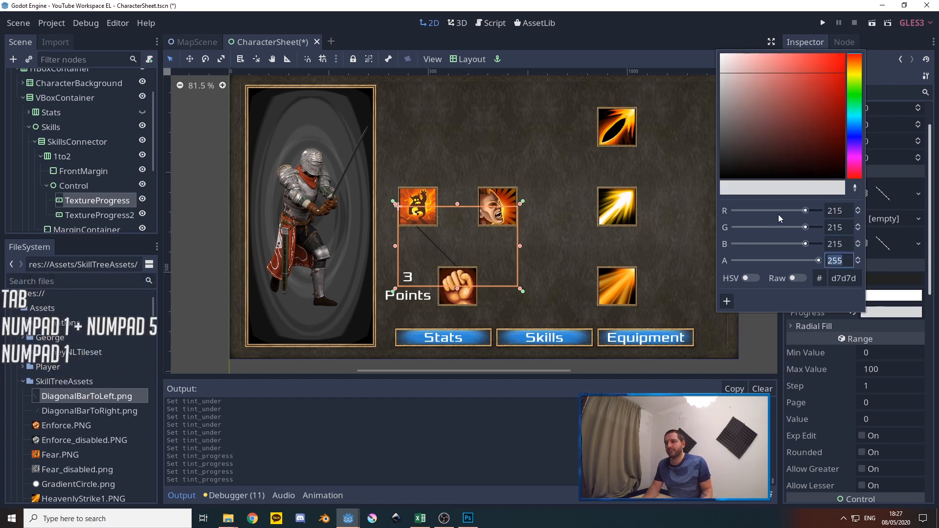
Set the first TextureProgress's value to 50 and its fill mode to Bottom to Top
left_click(878, 420)
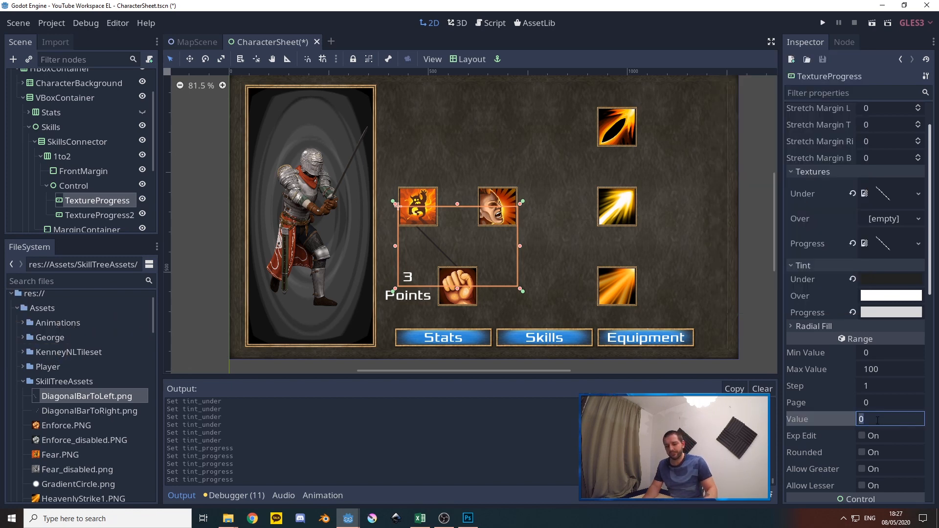
type("50")
key("Return")
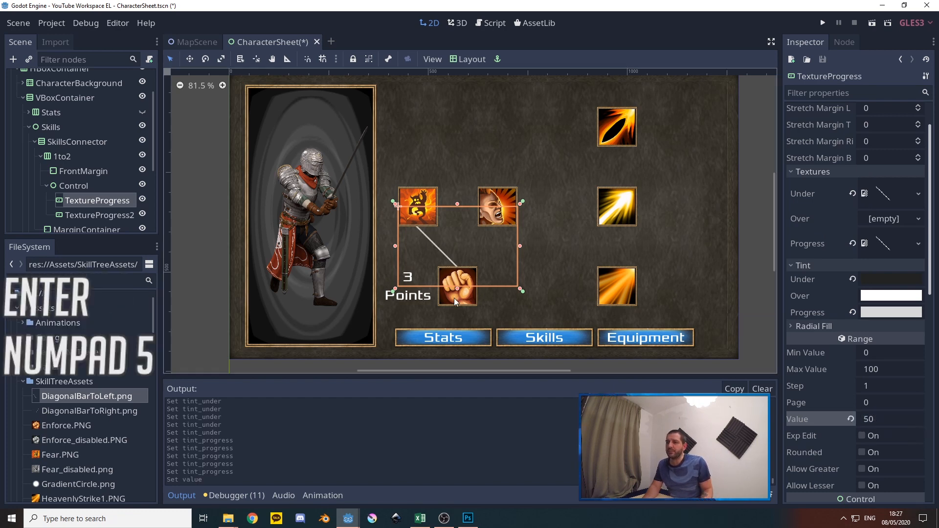
scroll(823, 366, "up", 2)
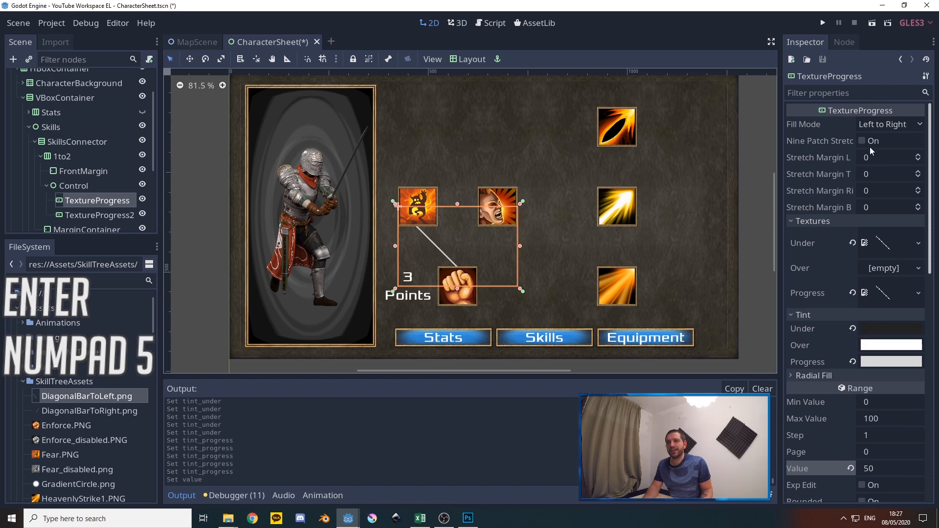
left_click(894, 124)
left_click(868, 183)
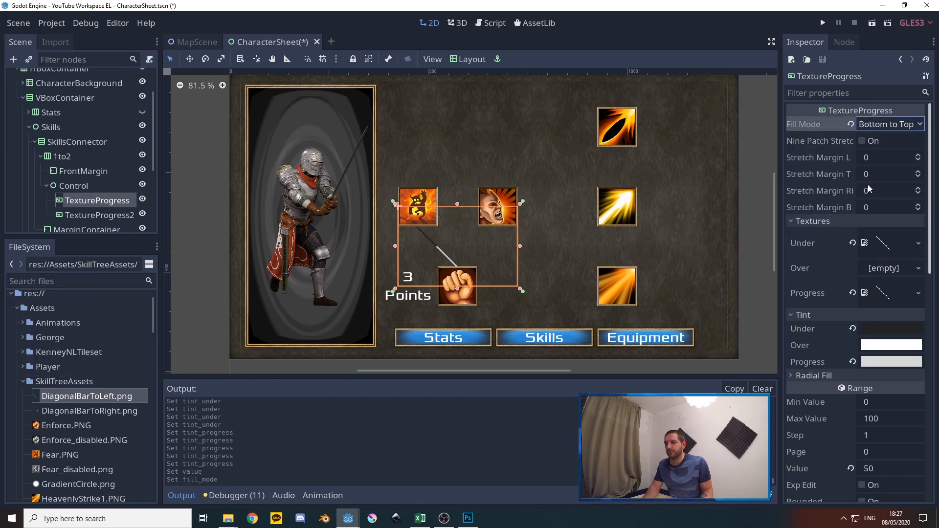
Test the first TextureProgress's fill at values 20, 30, 70 and 75, and return the value to 50
scroll(820, 365, "down", 4)
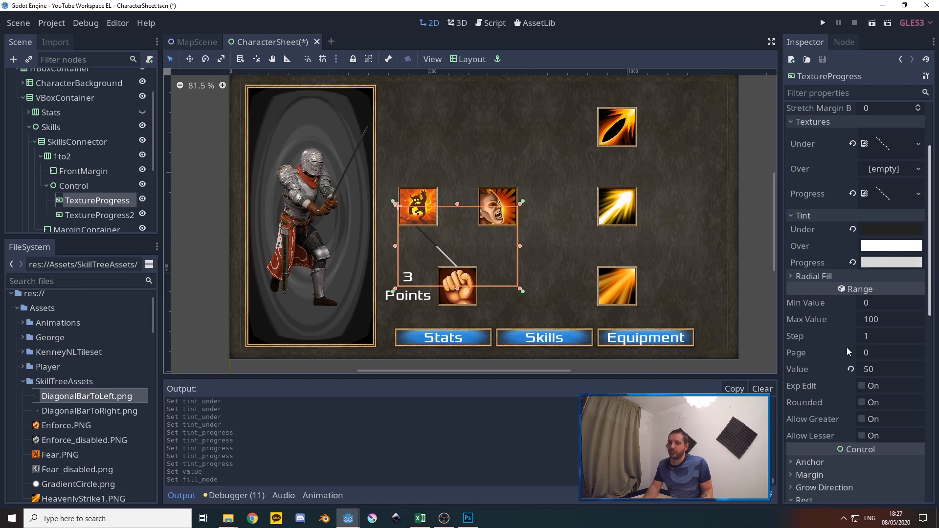
left_click(880, 369)
type("20")
key("Return")
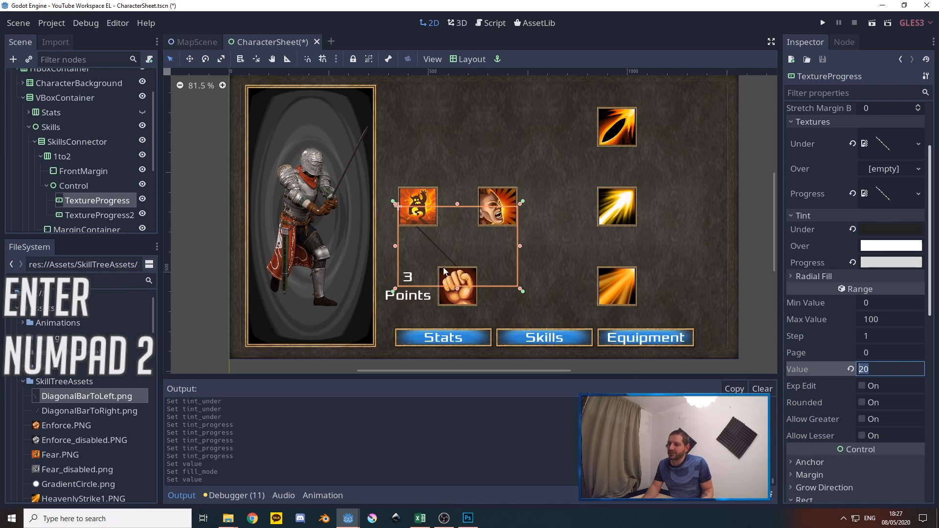
left_click(880, 369)
type("30")
key("Return")
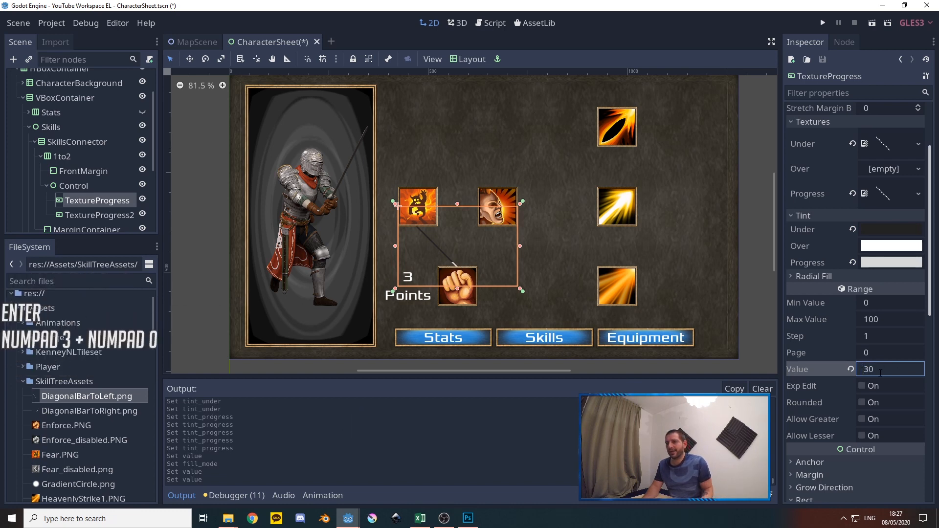
type("70")
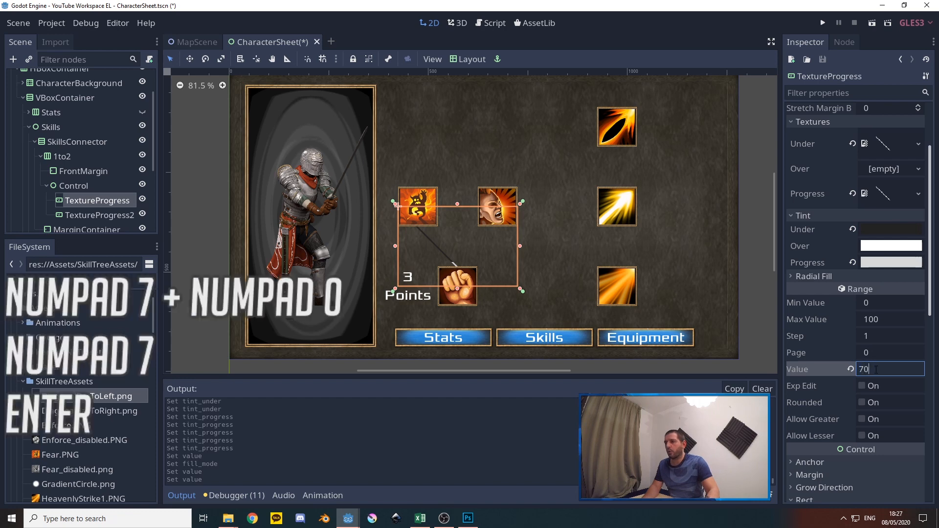
key("Return")
type("75")
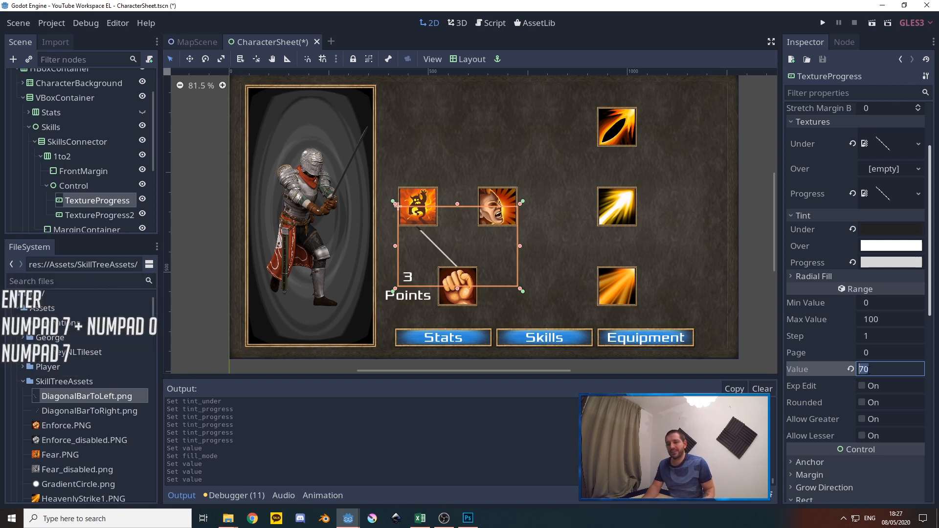
key("Return")
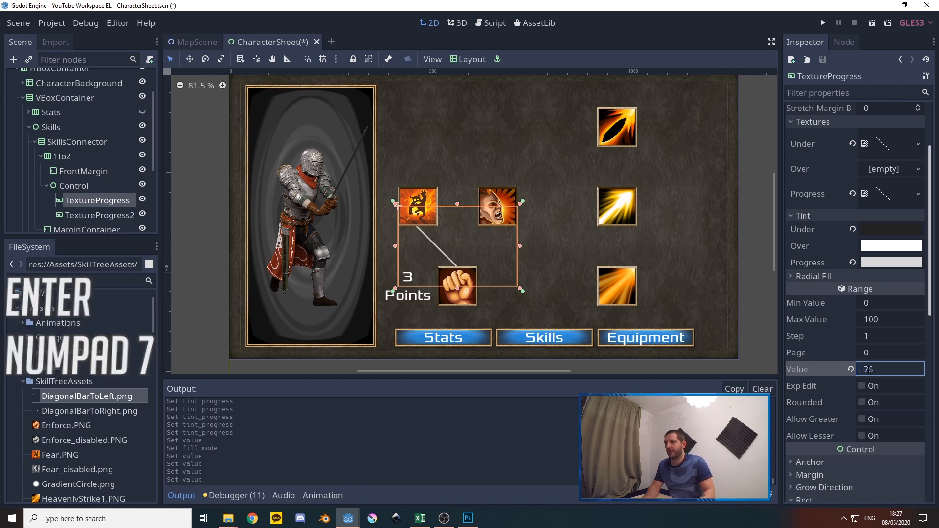
left_click(875, 370)
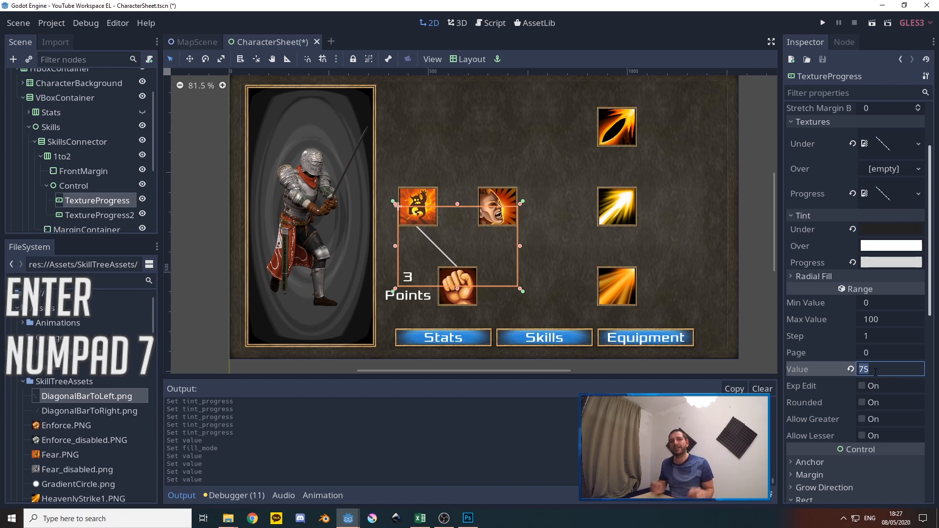
type("50")
key("Return")
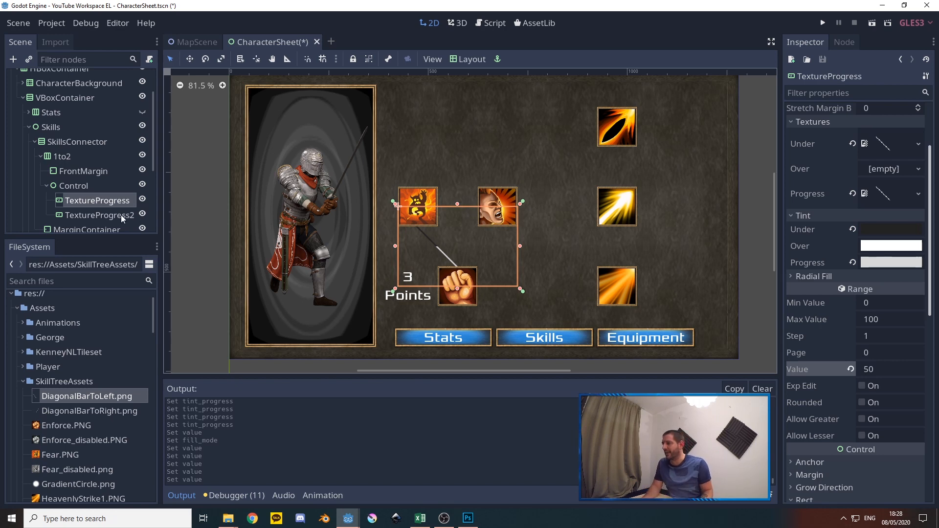
Delete TextureProgress2 and replace it with a fresh duplicate of the configured first TextureProgress
left_click(102, 215)
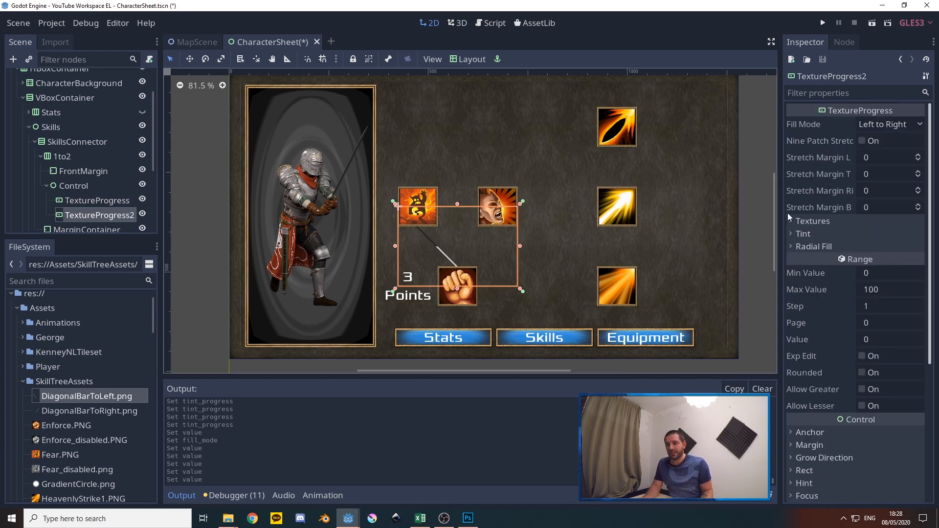
key("Delete")
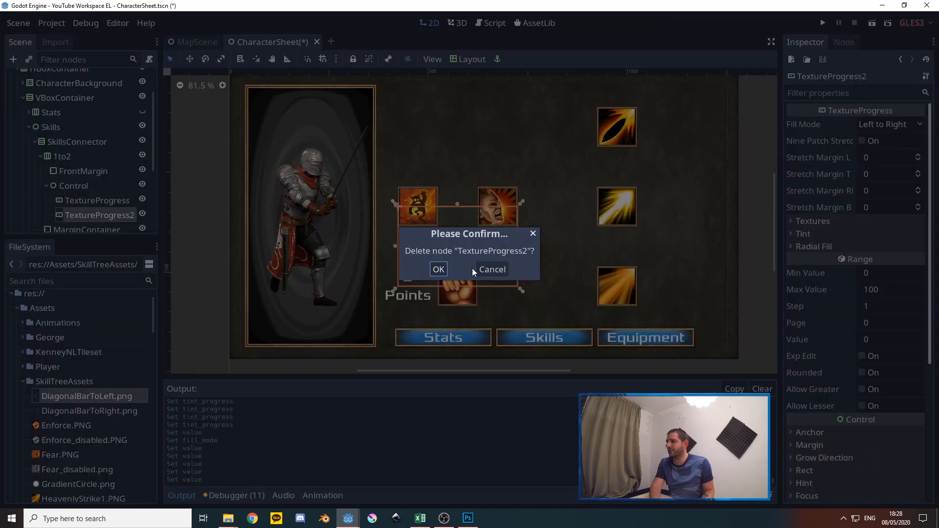
left_click(438, 270)
left_click(81, 202)
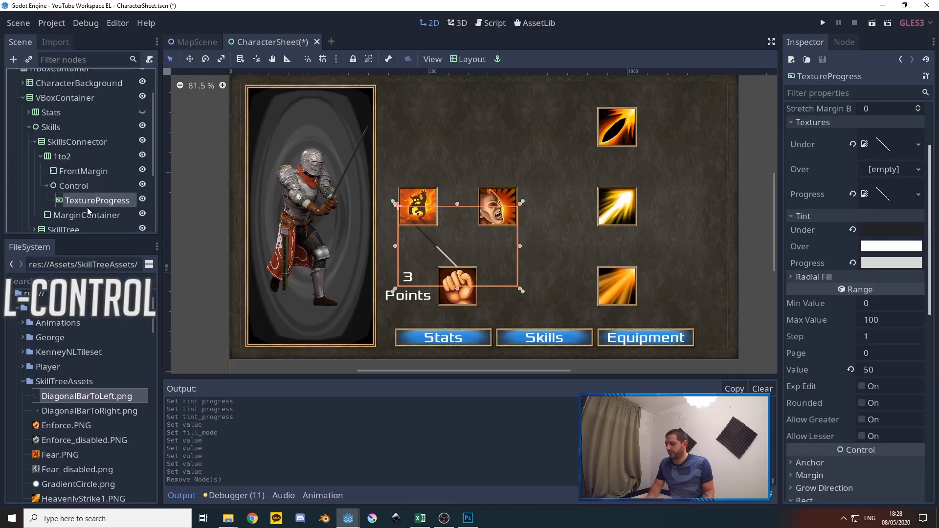
key("ctrl+d")
Assign DiagonalBarToRight.png as both the Under and Progress textures of TextureProgress2
left_click(829, 222)
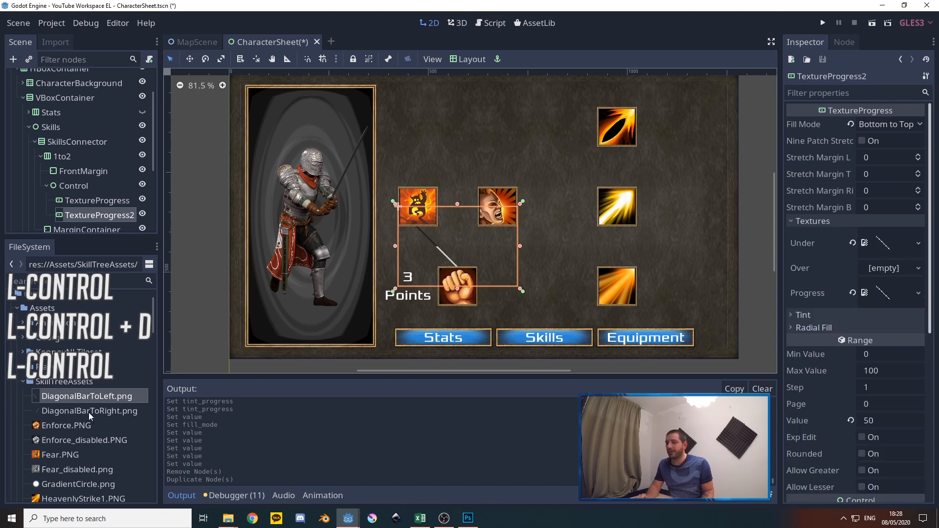
left_click_drag(75, 413, 885, 243)
left_click_drag(74, 418, 885, 294)
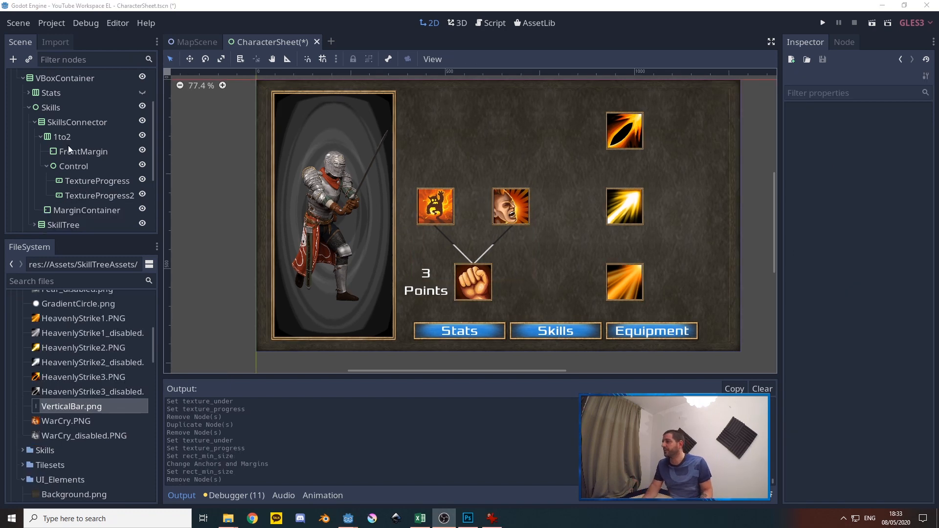
Add a second Control node as a child of the 1to2 container
right_click(86, 138)
left_click(112, 146)
type("cont")
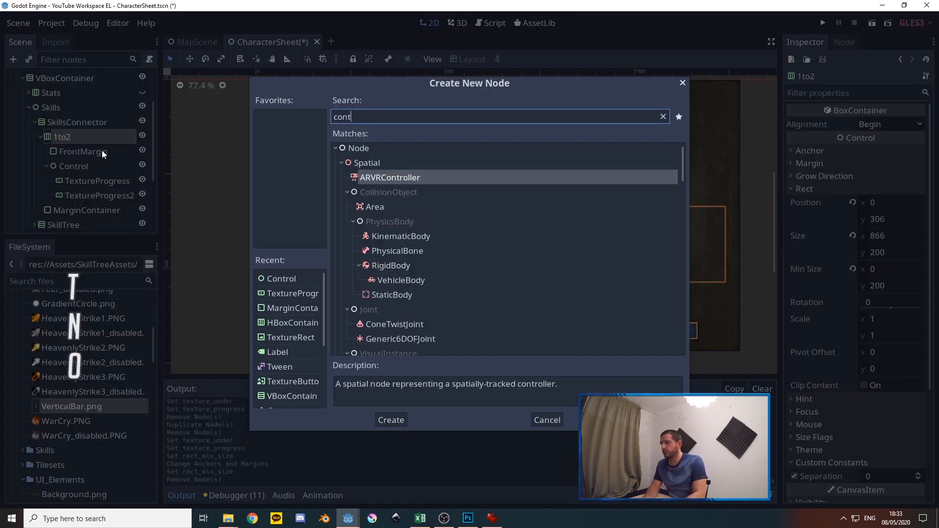
key("BackSpace")
type("trol")
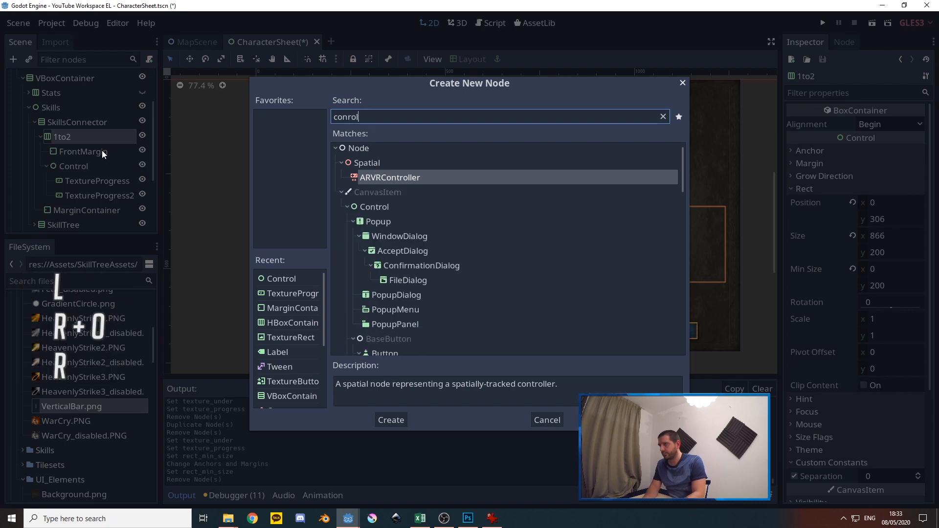
key("Down")
key("Return")
Add a TextureProgress node as a child of Control2
right_click(77, 209)
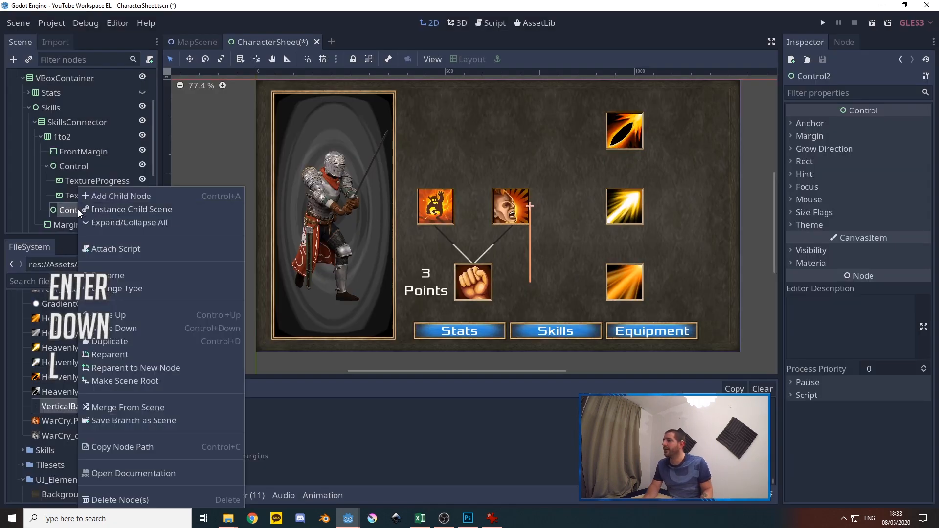
left_click(111, 199)
type("textu")
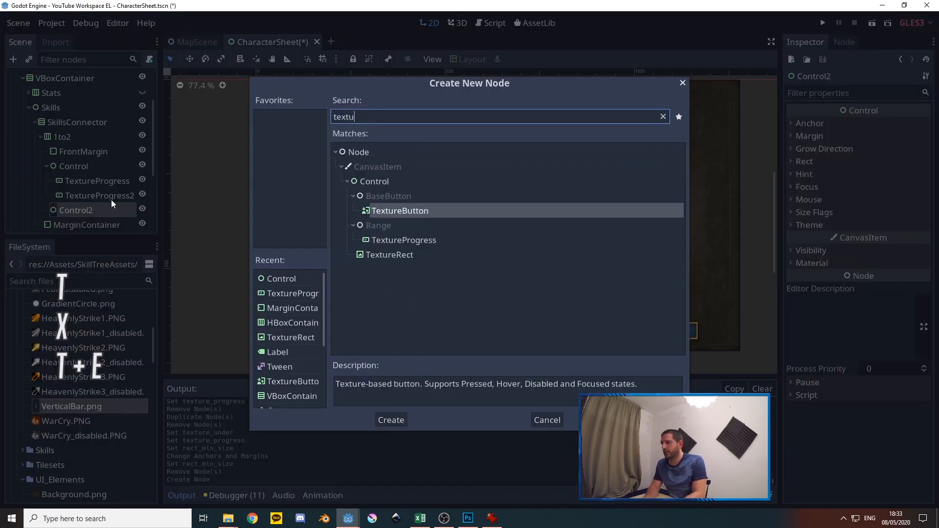
left_click(405, 240)
left_click(392, 419)
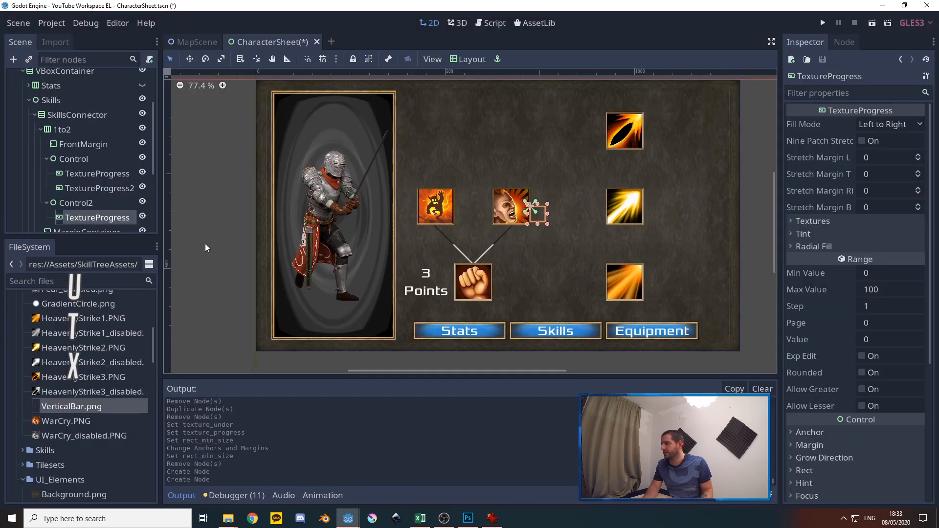
Assign VerticalBar.png as both the Under and Progress textures of Control2's TextureProgress
scroll(104, 201, "down", 3)
left_click(829, 224)
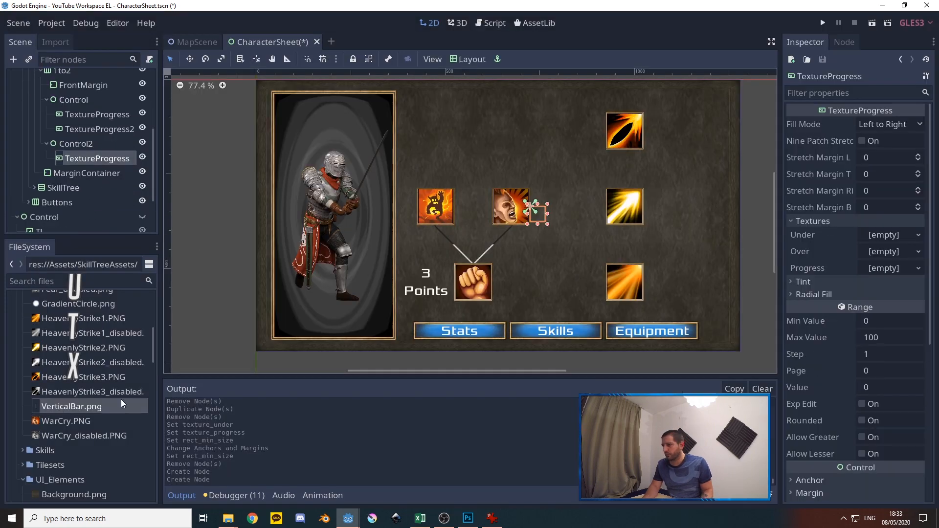
left_click_drag(121, 405, 886, 236)
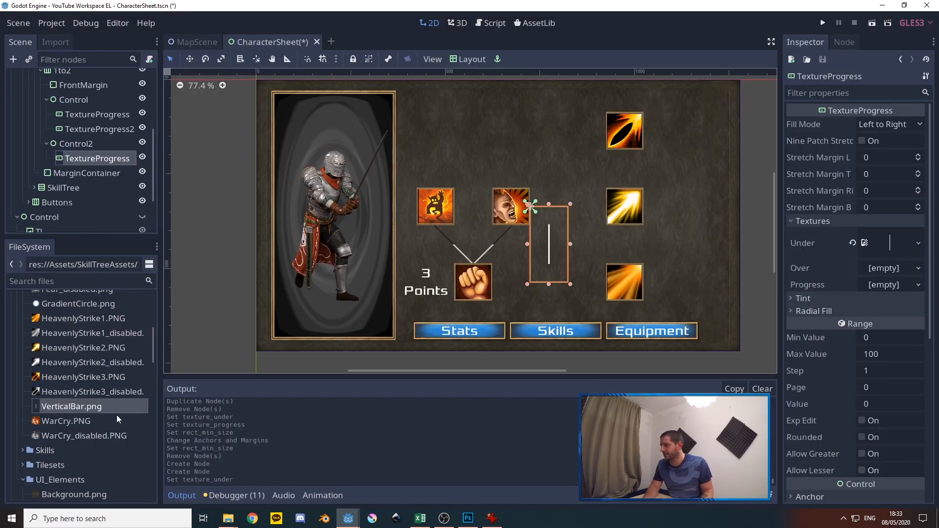
left_click_drag(78, 406, 873, 288)
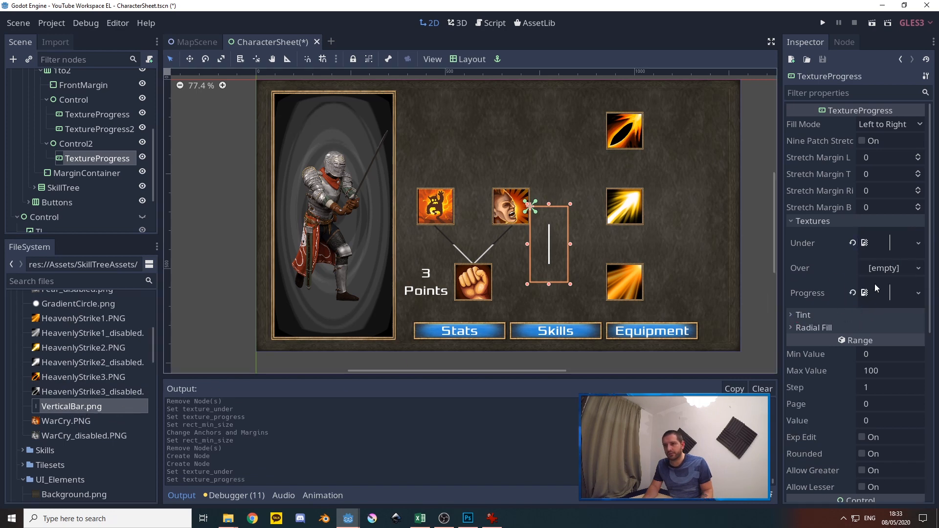
Set Control2's minimum size to 100 in x and 200 in y
left_click(73, 145)
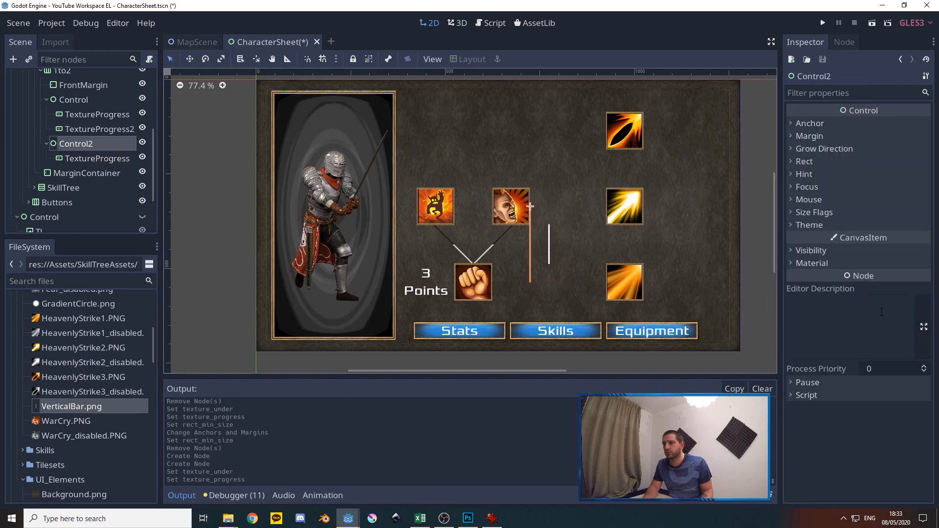
left_click(805, 162)
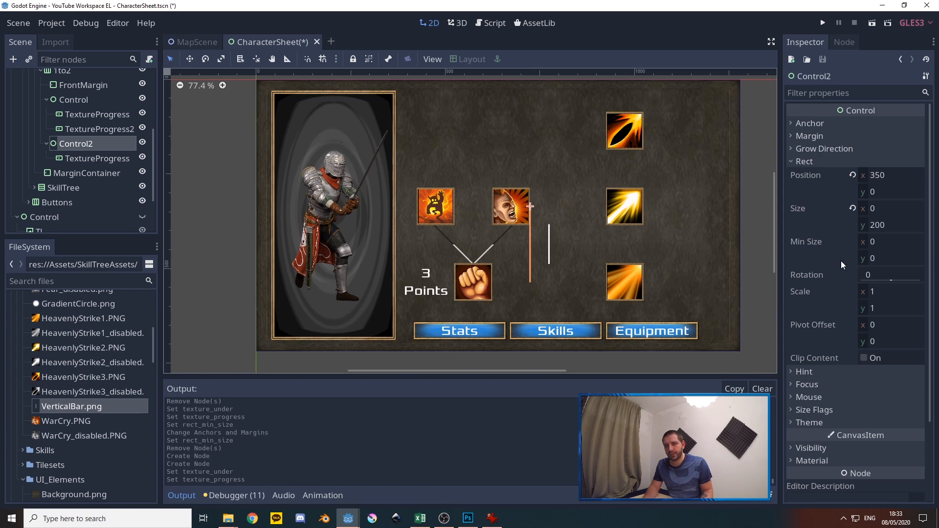
left_click(873, 243)
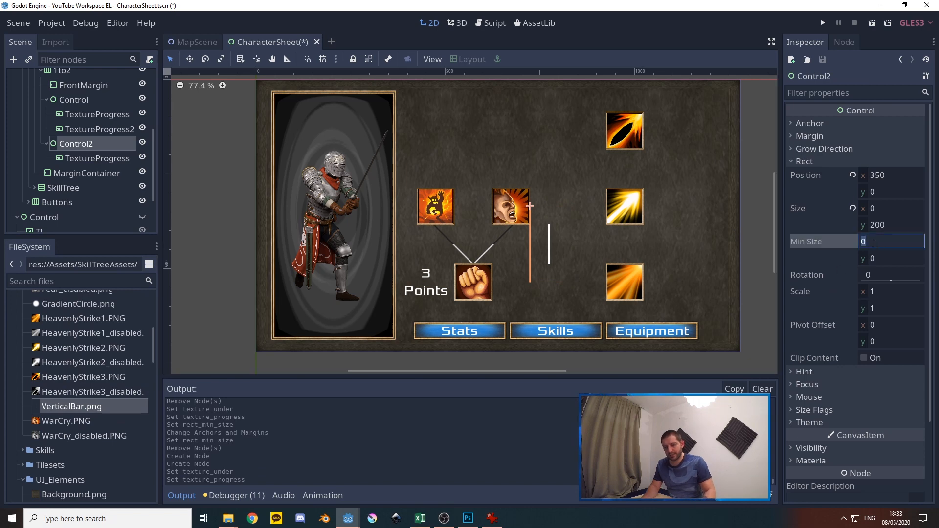
type("100")
key("Tab")
type("200")
key("Tab")
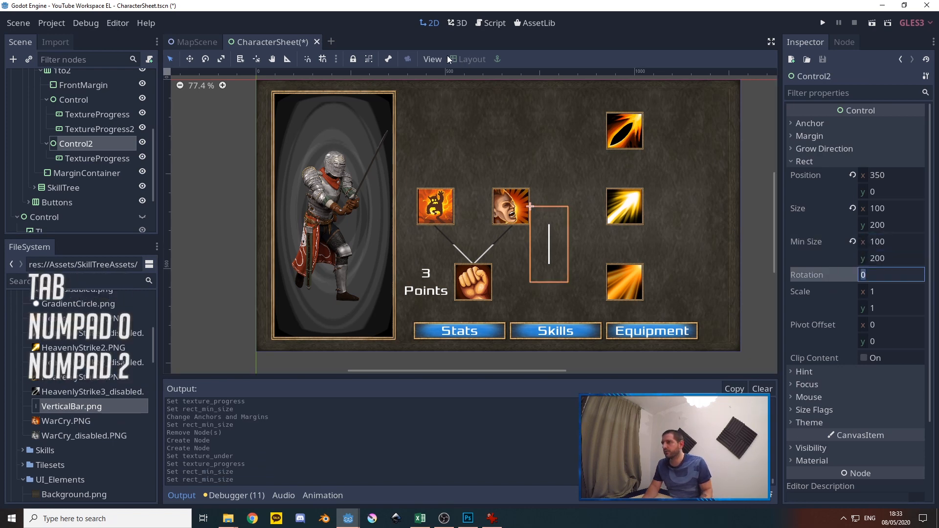
Apply the Full Rect layout to Control2's TextureProgress
left_click(100, 160)
left_click(470, 59)
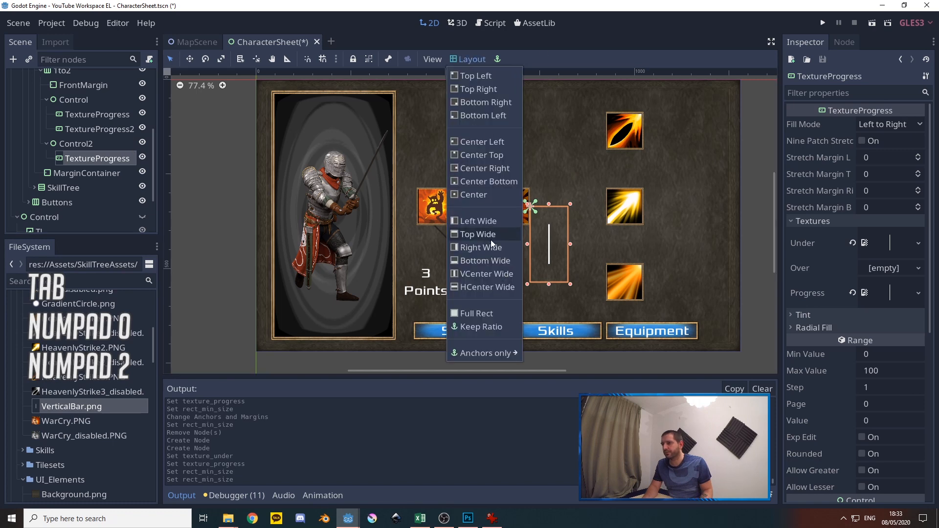
left_click(480, 312)
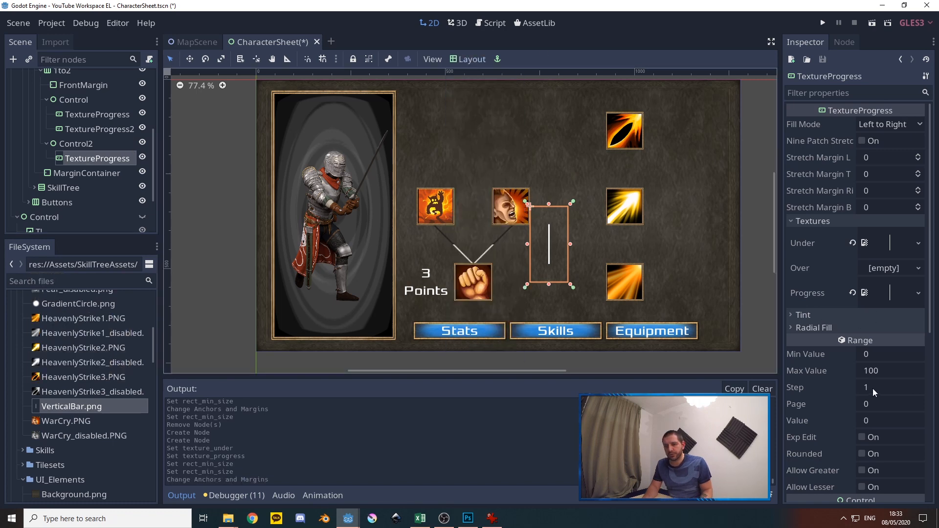
Set the value of Control2's TextureProgress to 50 and its fill mode to Bottom to Top
left_click(872, 418)
type("50")
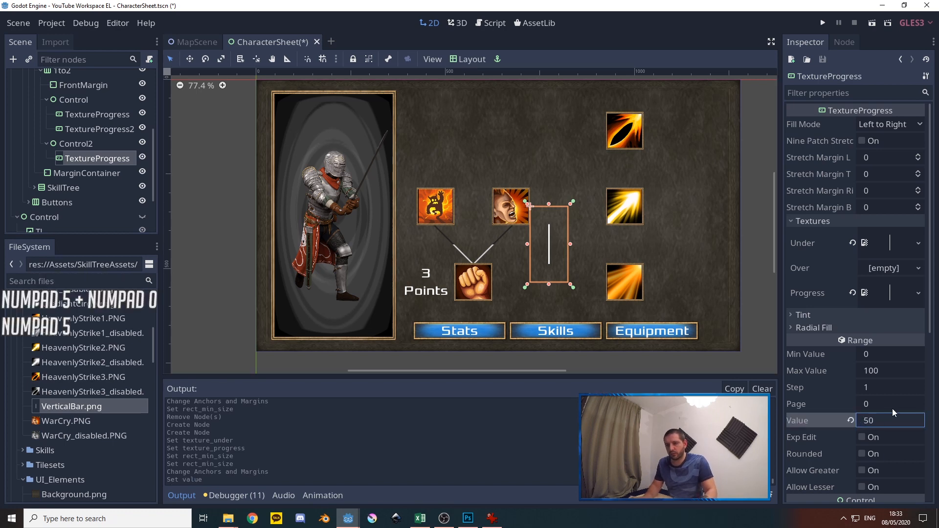
key("Return")
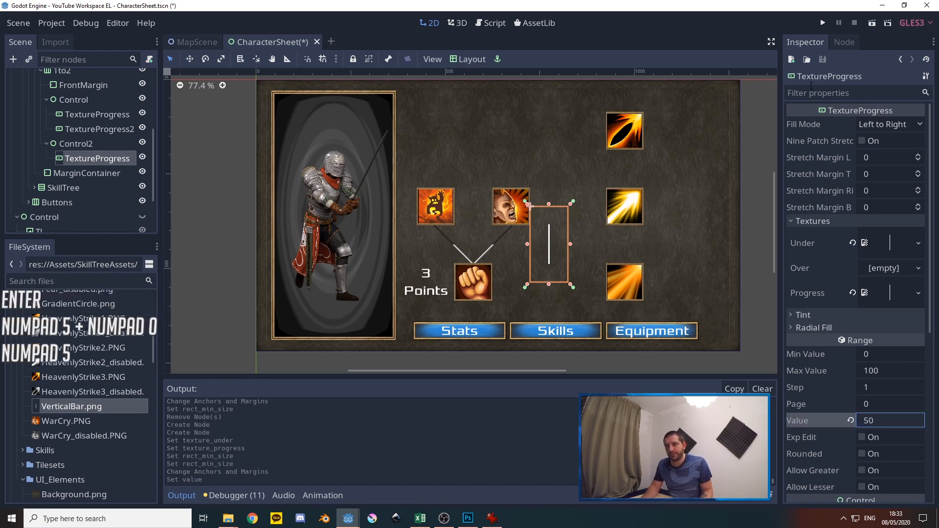
left_click(862, 126)
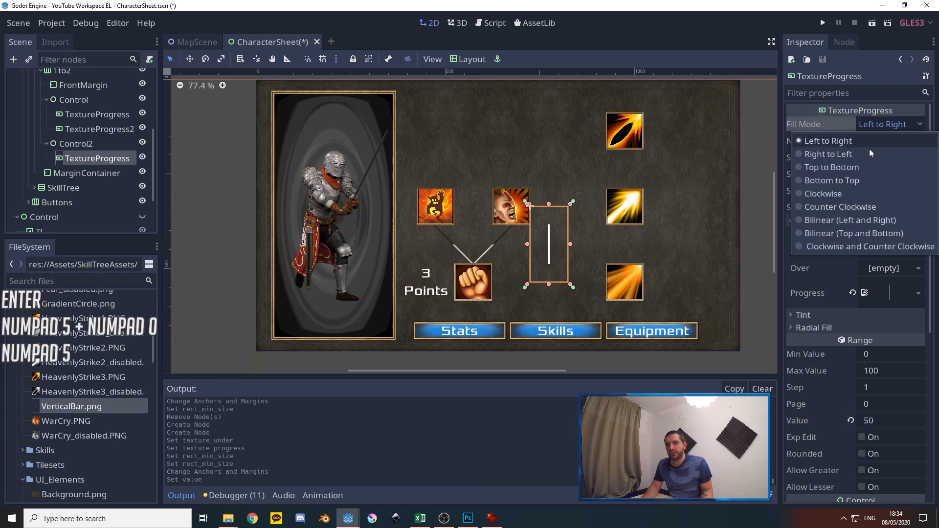
left_click(835, 181)
Set the Under tint of Control2's TextureProgress to RGB 35, 35, 35
left_click(815, 316)
left_click(880, 331)
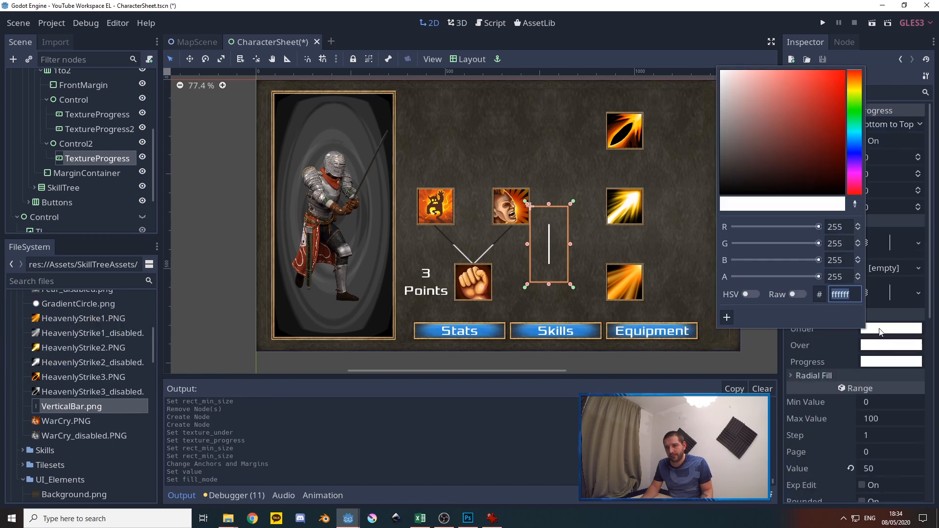
left_click(837, 227)
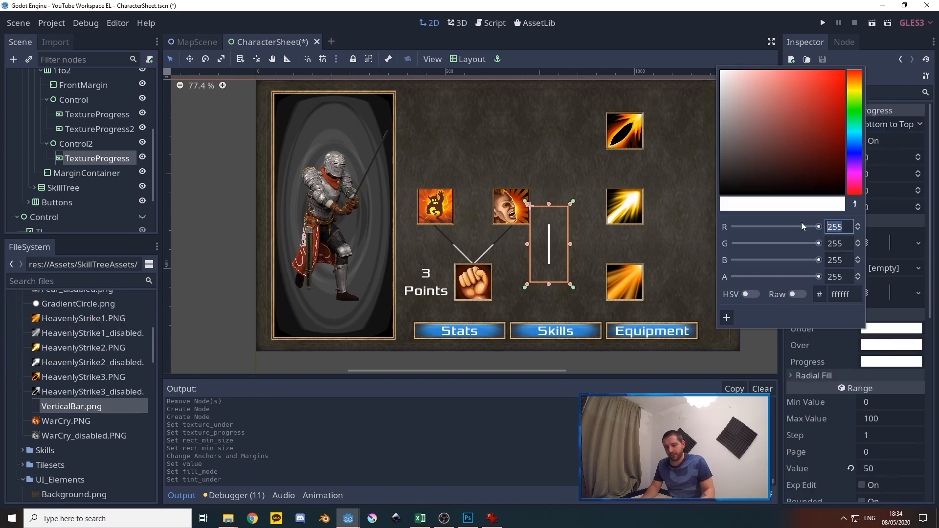
type("35")
key("Tab")
type("35")
key("Tab")
type("35")
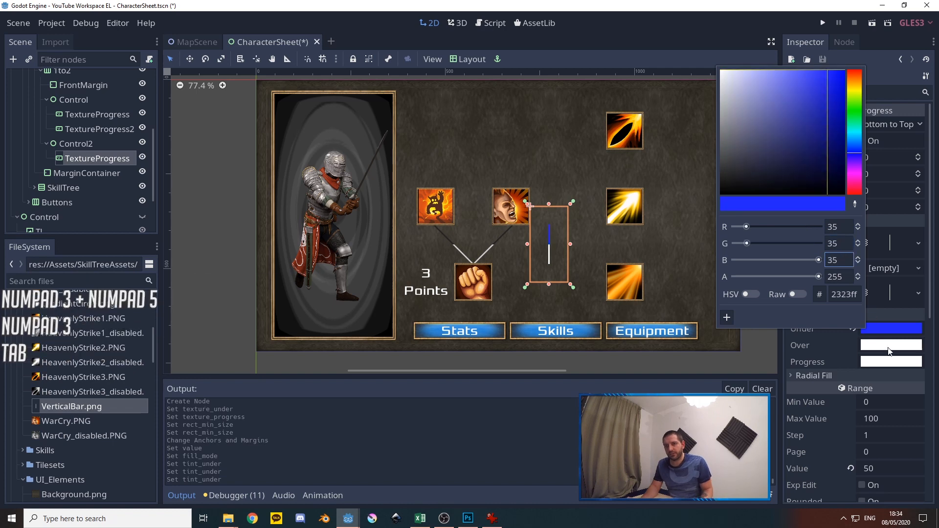
Set the Progress tint of Control2's TextureProgress to RGB 215, 215, 215
left_click(884, 362)
left_click(836, 260)
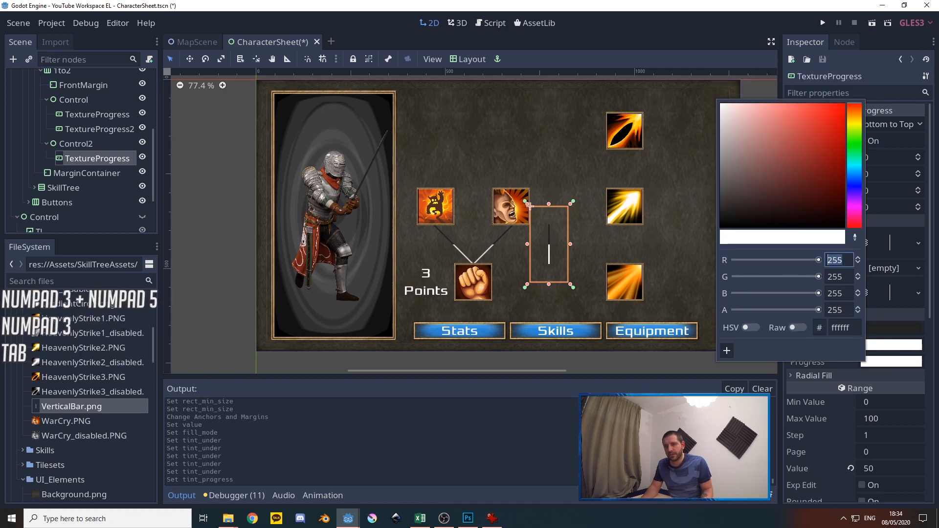
type("215")
key("Tab")
type("25")
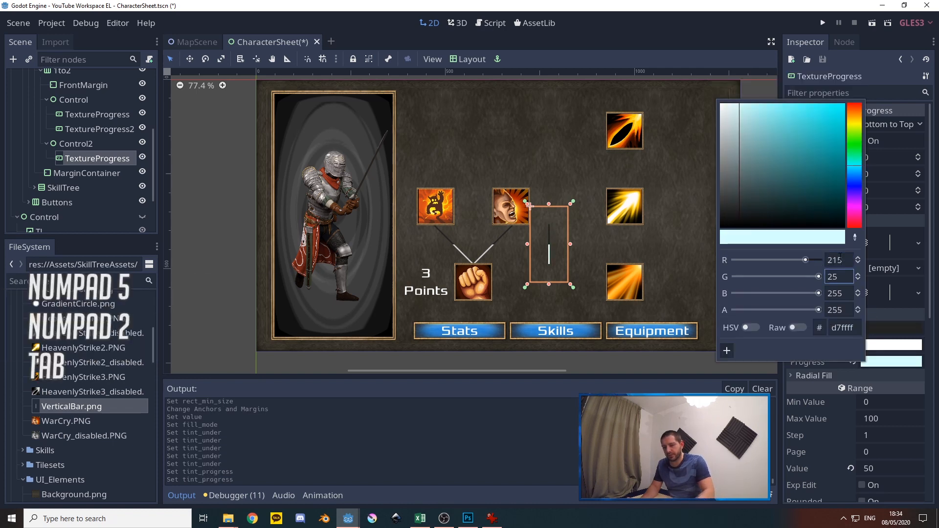
key("BackSpace")
type("15")
key("Tab")
type("215")
key("Return")
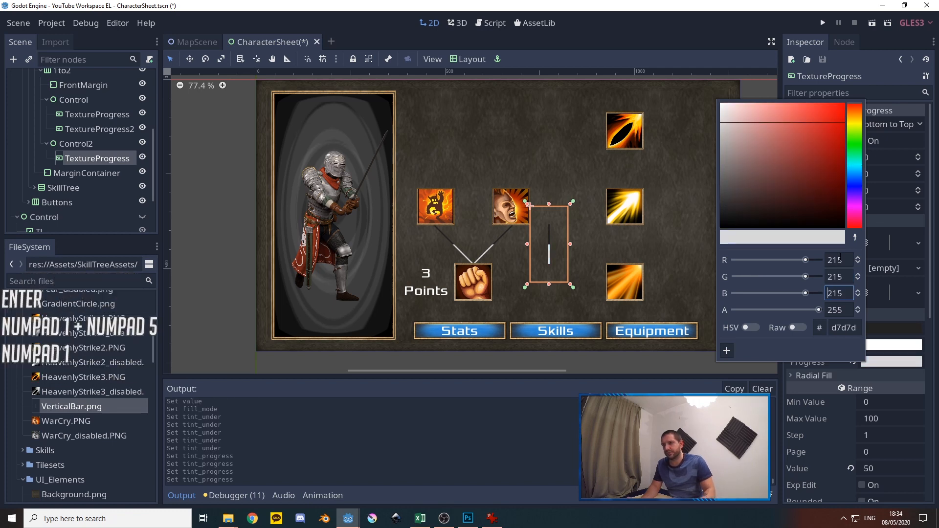
left_click(74, 145)
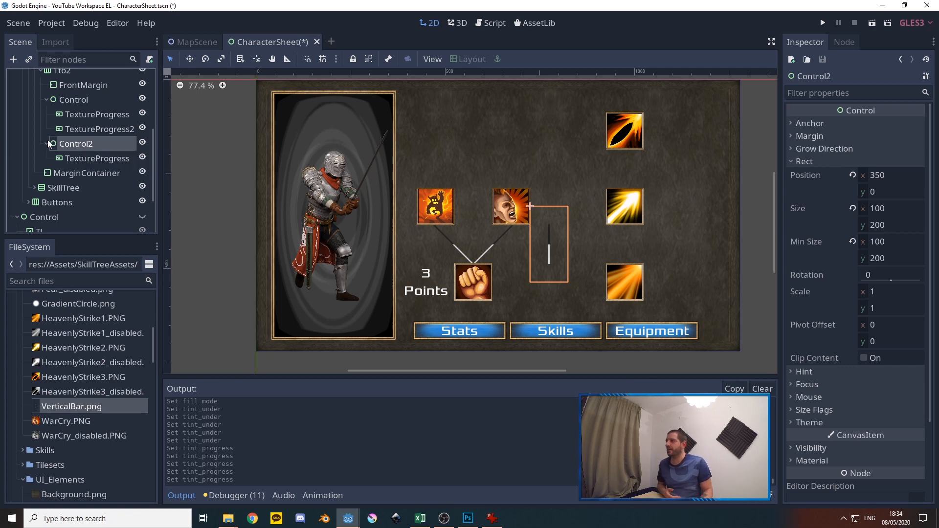
left_click(88, 115)
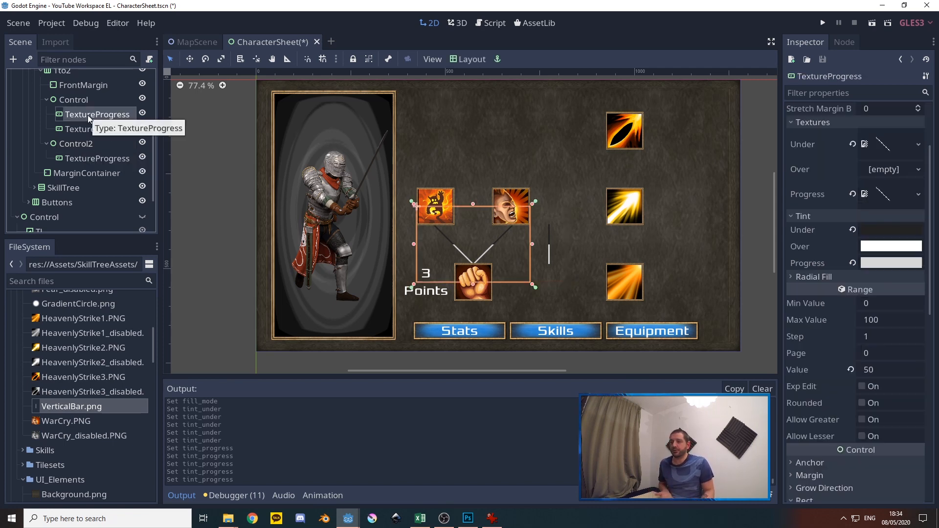
left_click(87, 159)
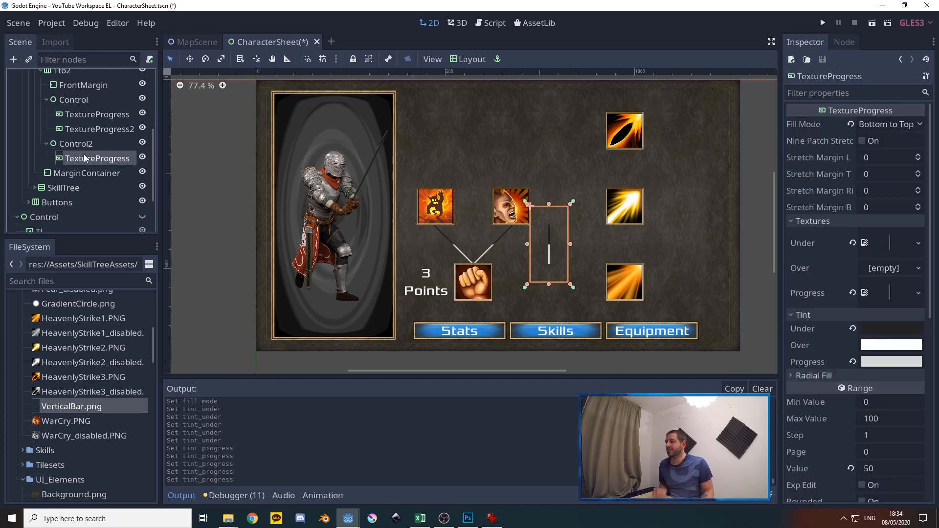
left_click(75, 145)
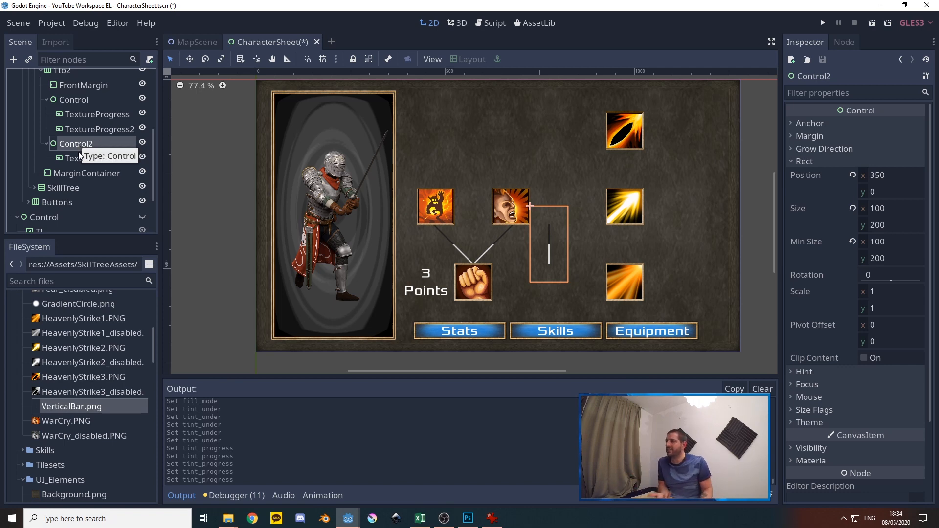
Rename the first Control node under 1to2 as 1A
right_click(73, 102)
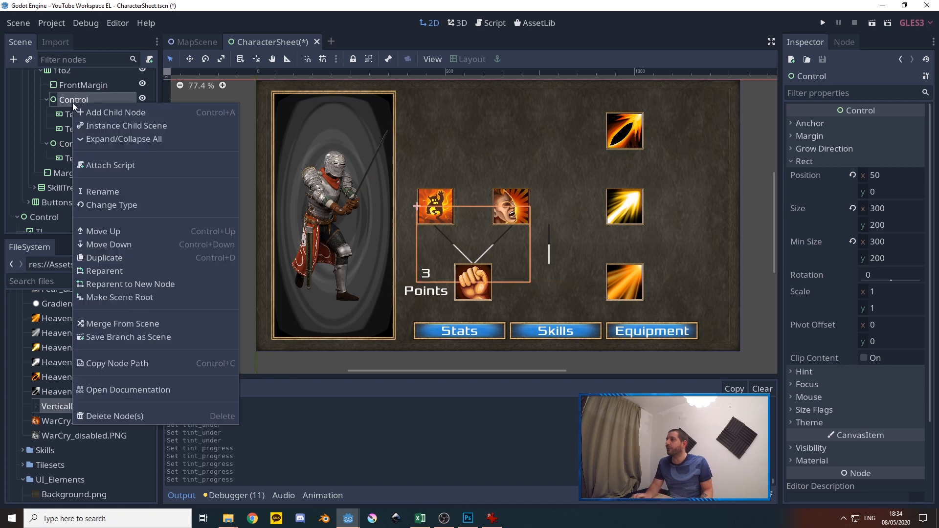
left_click(104, 192)
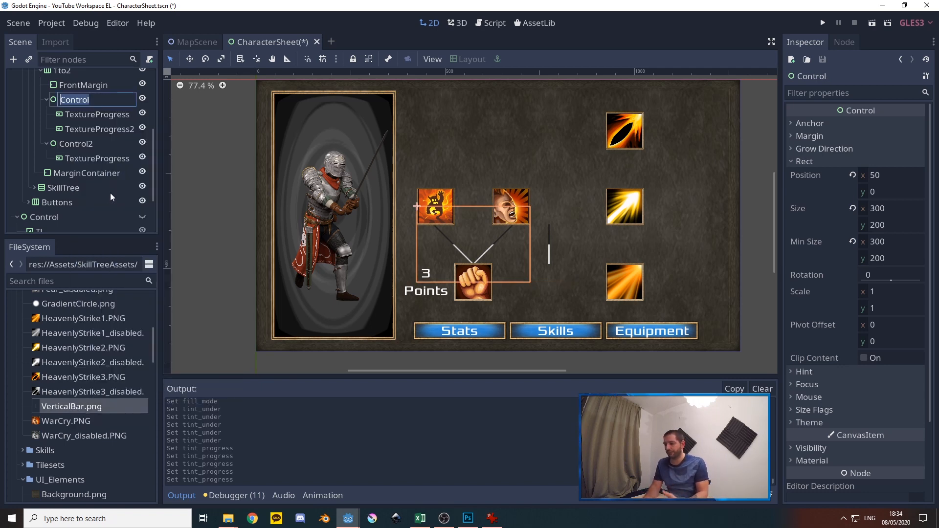
type("1A")
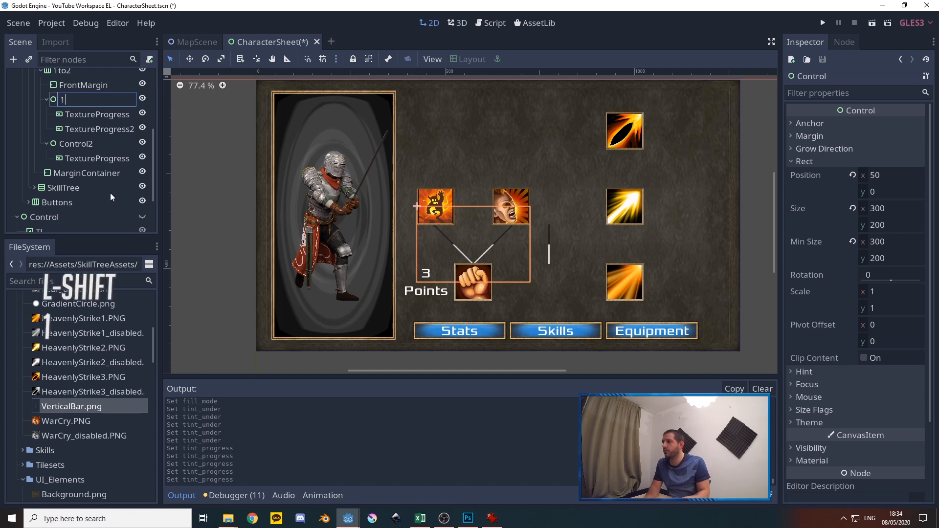
left_click(83, 115)
Rename 1A's child nodes TextureProgress and TextureProgress2 as 2A and 2B
right_click(83, 113)
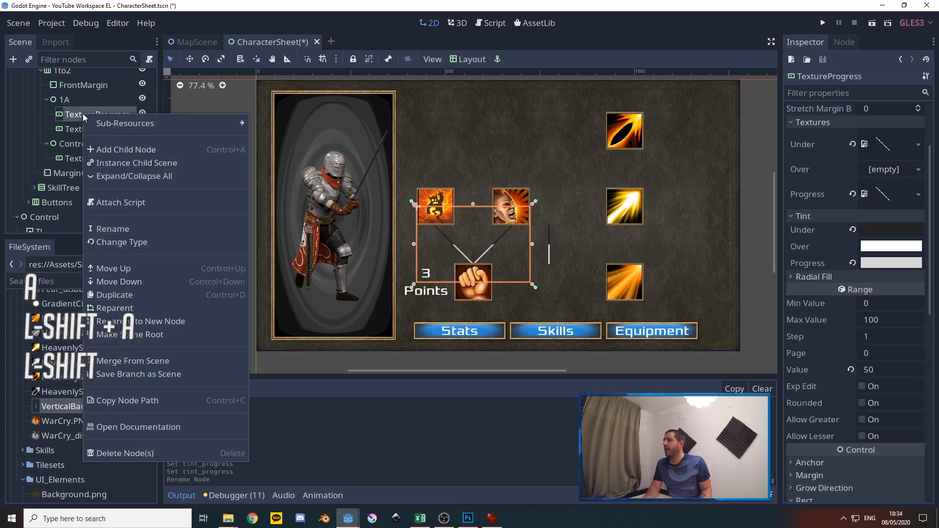
left_click(113, 229)
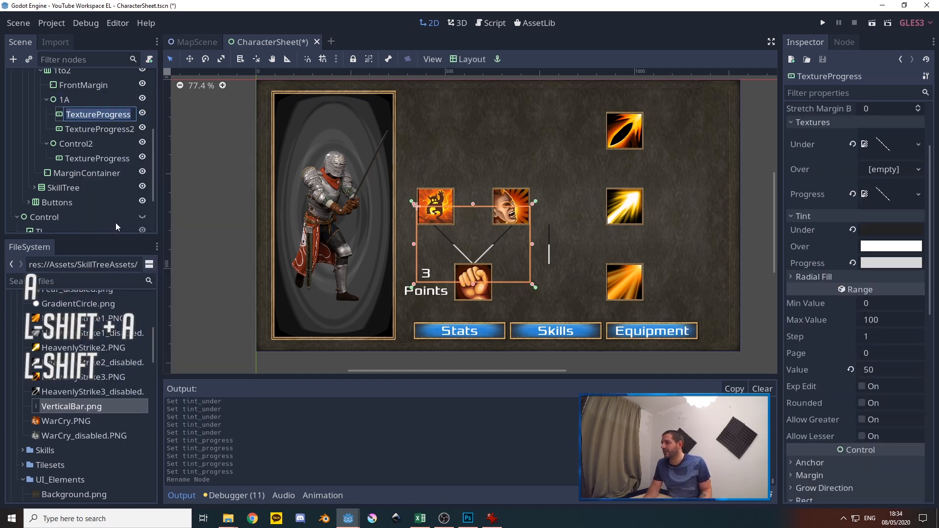
type("2A")
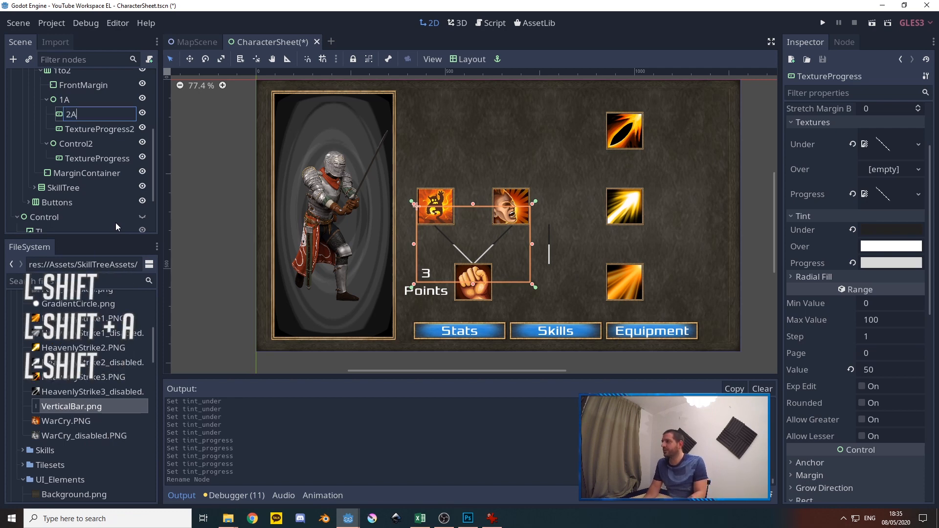
key("Return")
right_click(83, 130)
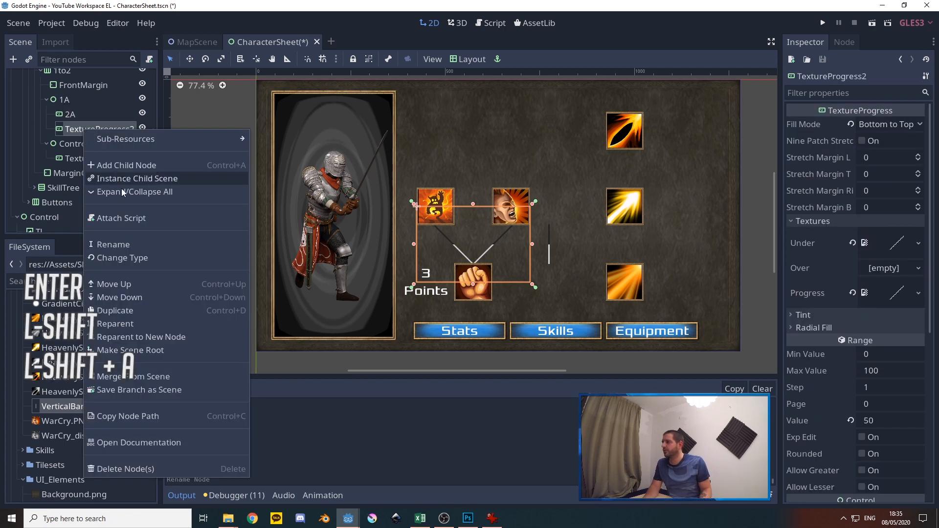
left_click(119, 243)
type("2B")
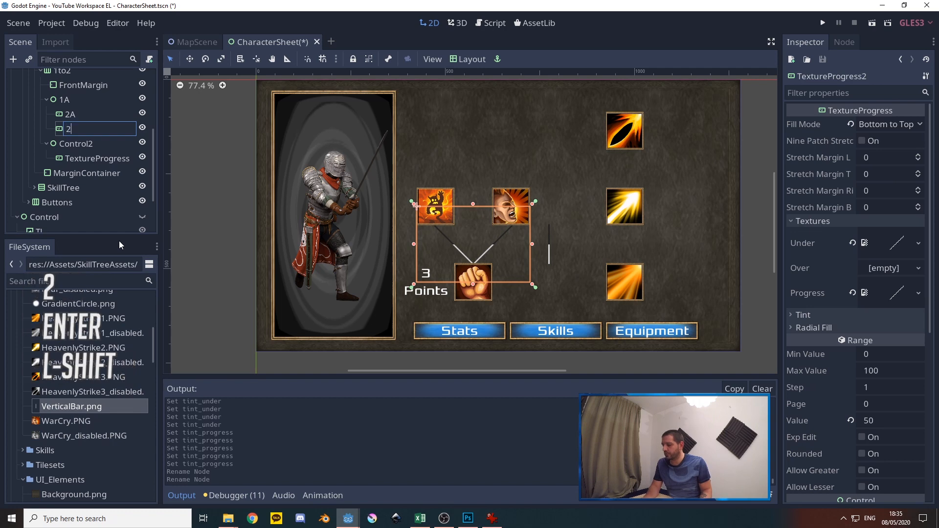
left_click(76, 144)
right_click(71, 147)
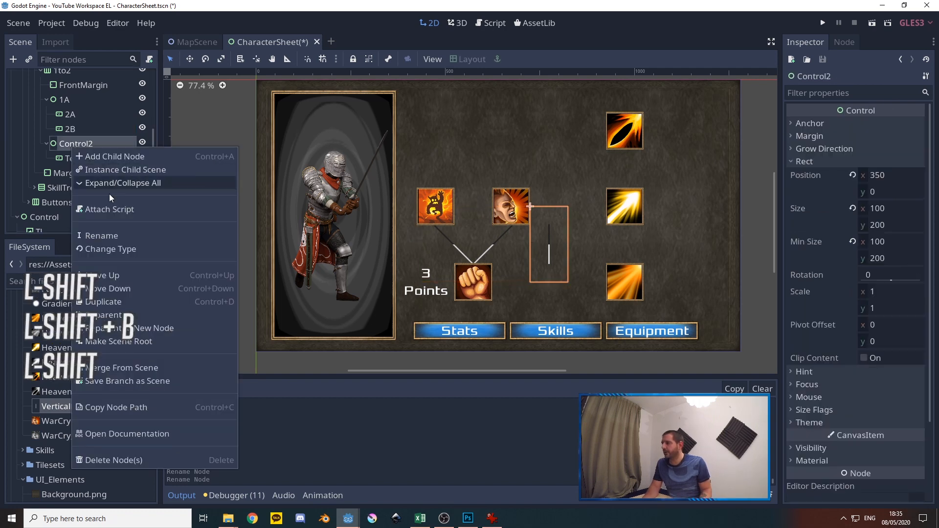
left_click(103, 237)
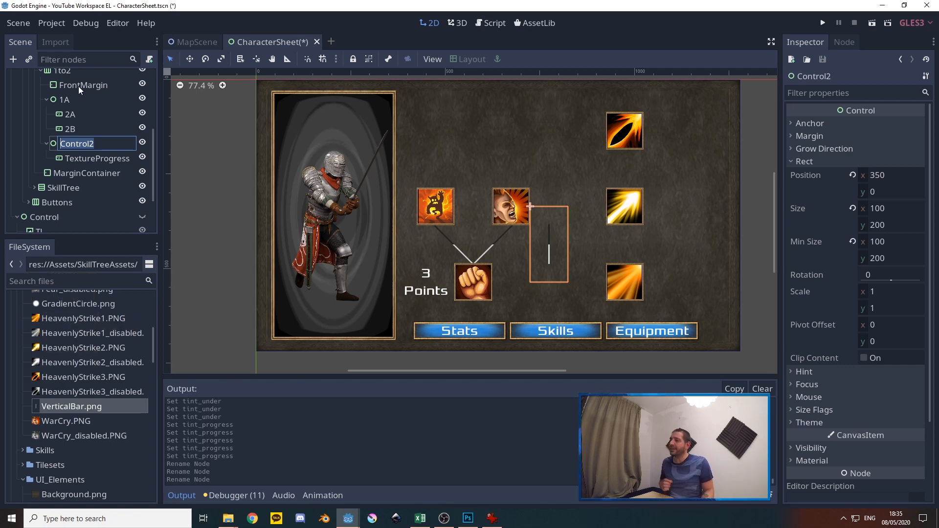
left_click(65, 73)
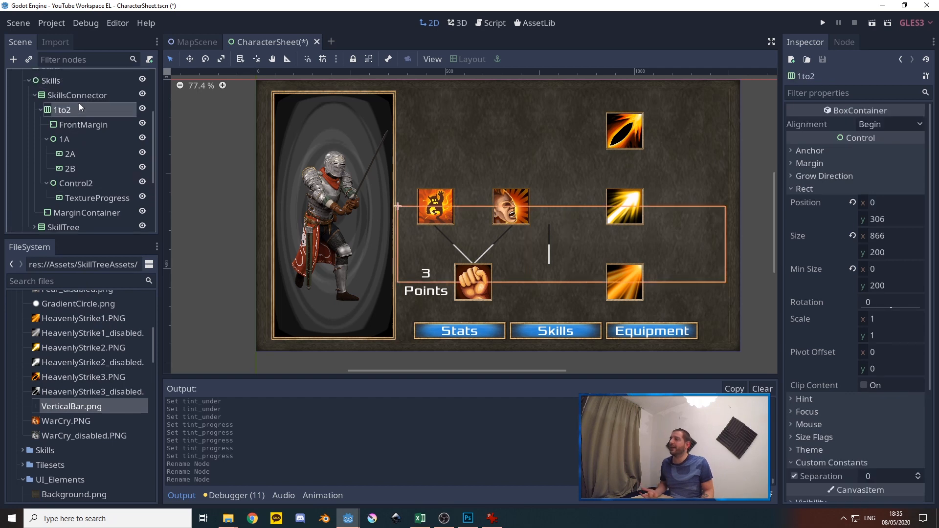
left_click(66, 140)
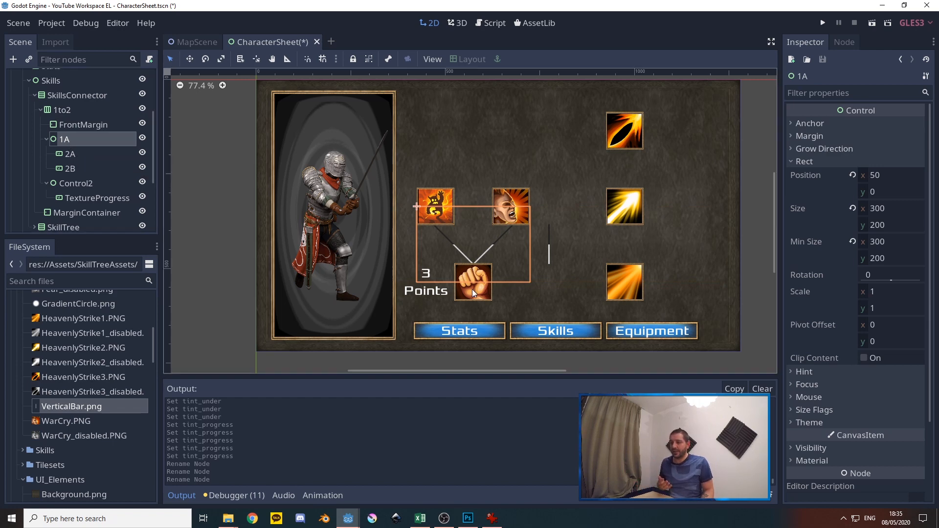
left_click(72, 157)
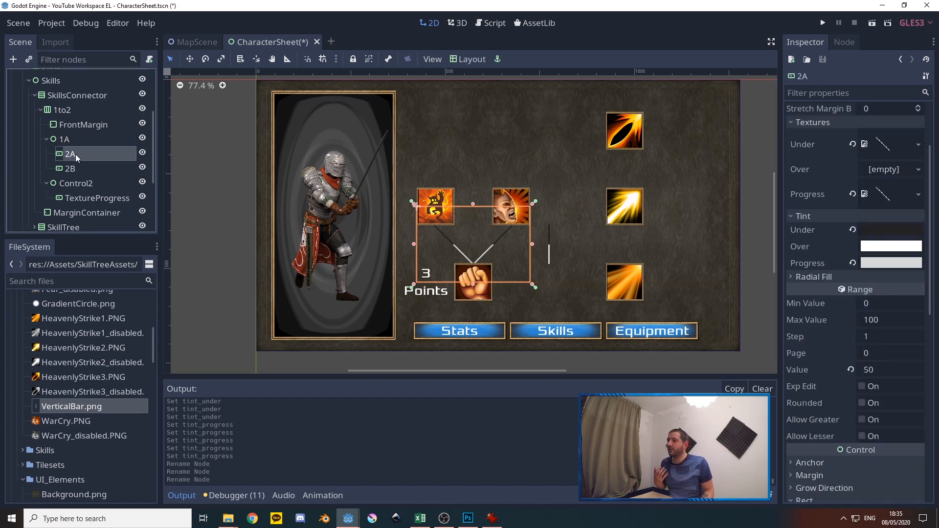
scroll(75, 154, "down", 1)
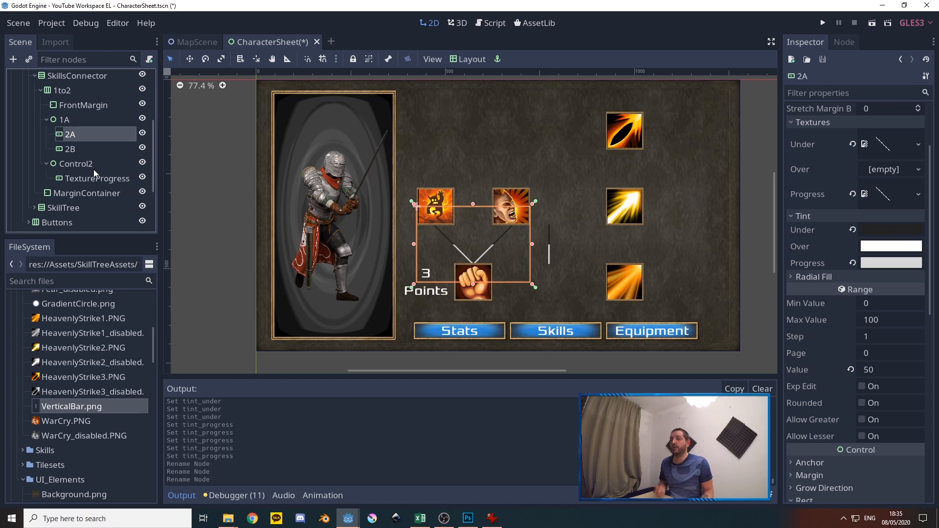
Rename the Control2 node as 1B and its TextureProgress child as 2C
left_click(76, 164)
right_click(76, 163)
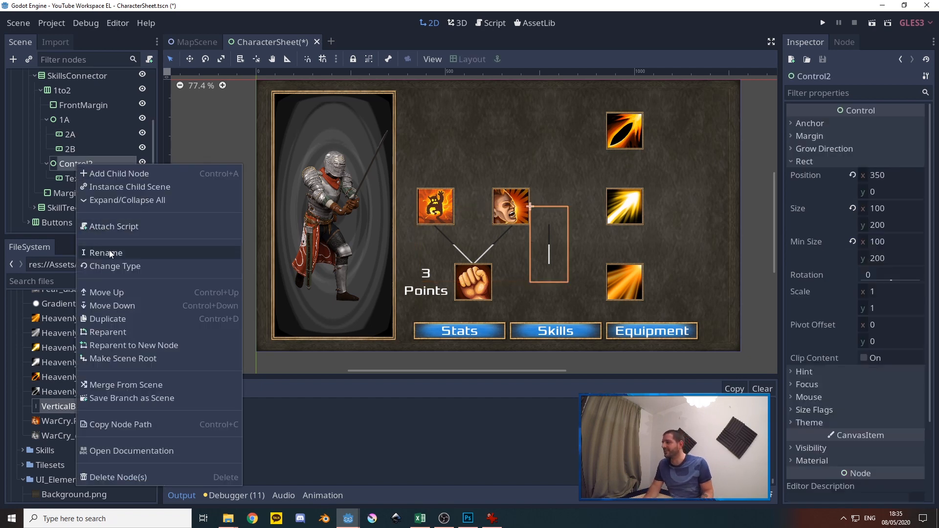
left_click(110, 247)
type("1B")
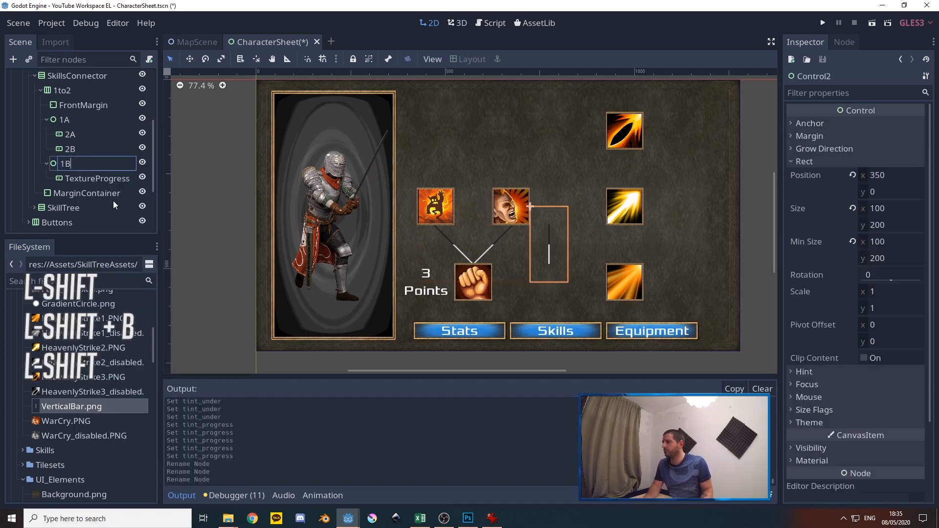
left_click(93, 178)
right_click(93, 178)
left_click(128, 274)
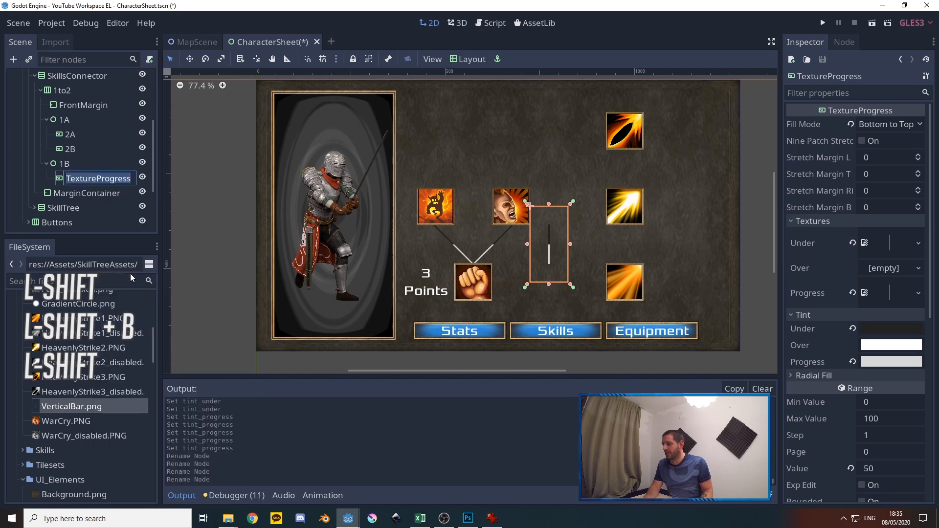
type("2C")
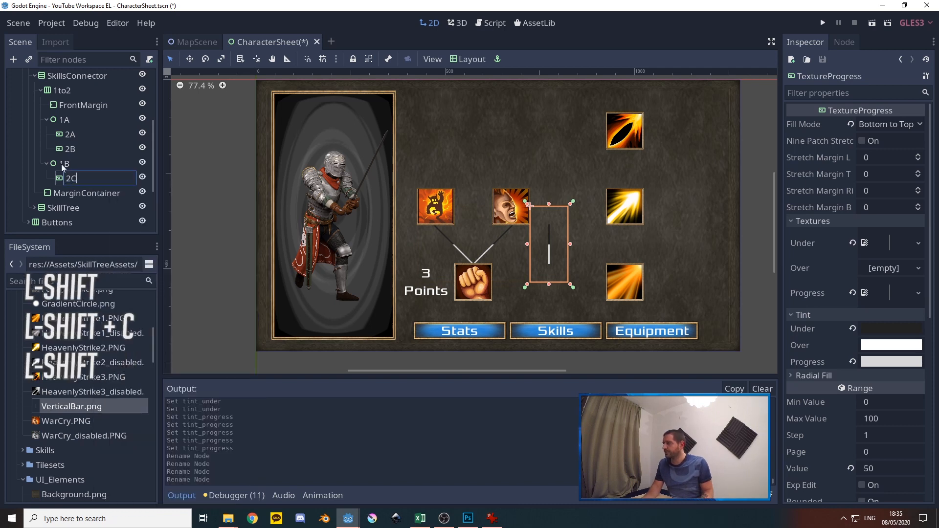
left_click(69, 151)
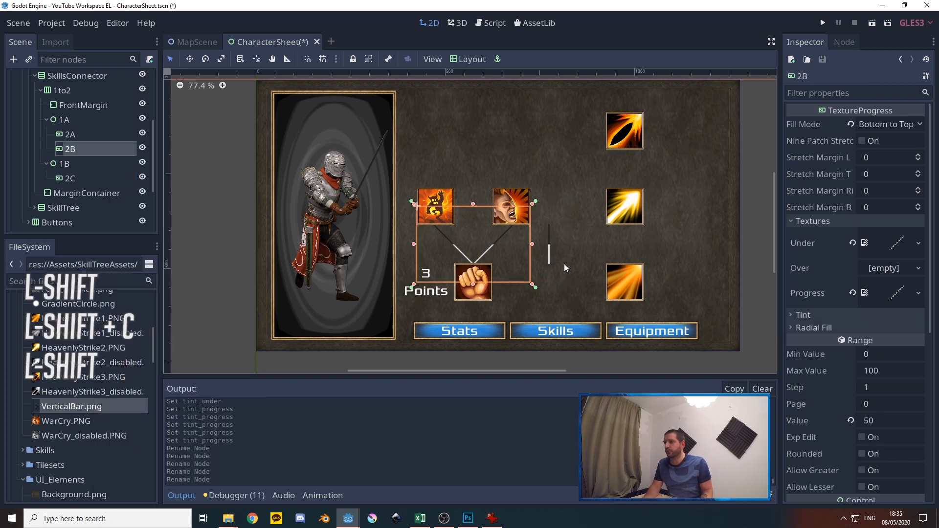
Collapse node 1B and toggle 2A's visibility off and back on to identify its connector line
left_click(46, 163)
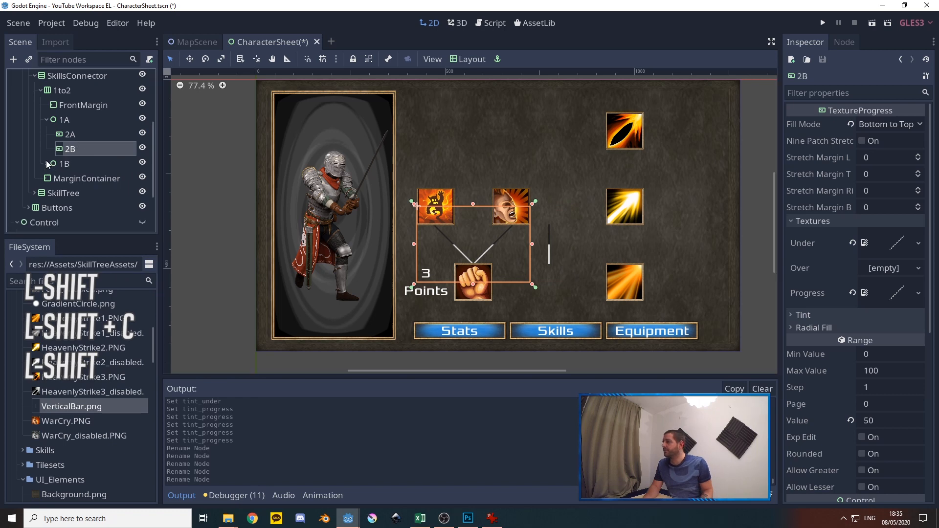
left_click(142, 133)
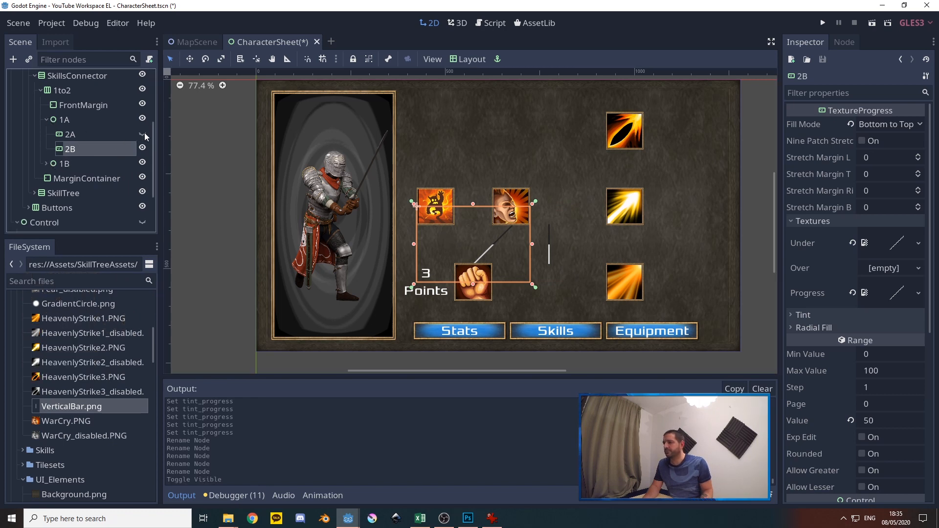
left_click(142, 133)
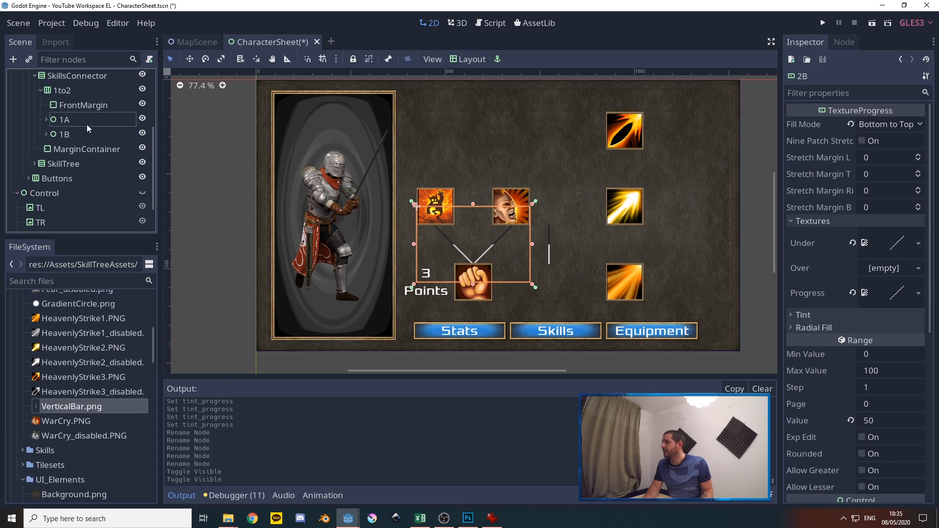
Add a MarginContainer to the 1to2 row and place it between nodes 1A and 1B
left_click(85, 151)
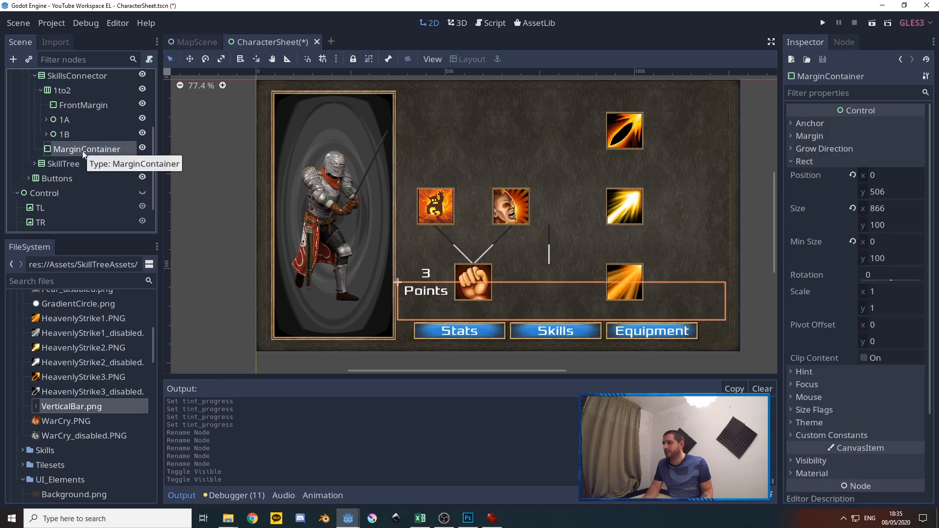
left_click(63, 89)
right_click(63, 94)
key("ctrl+a")
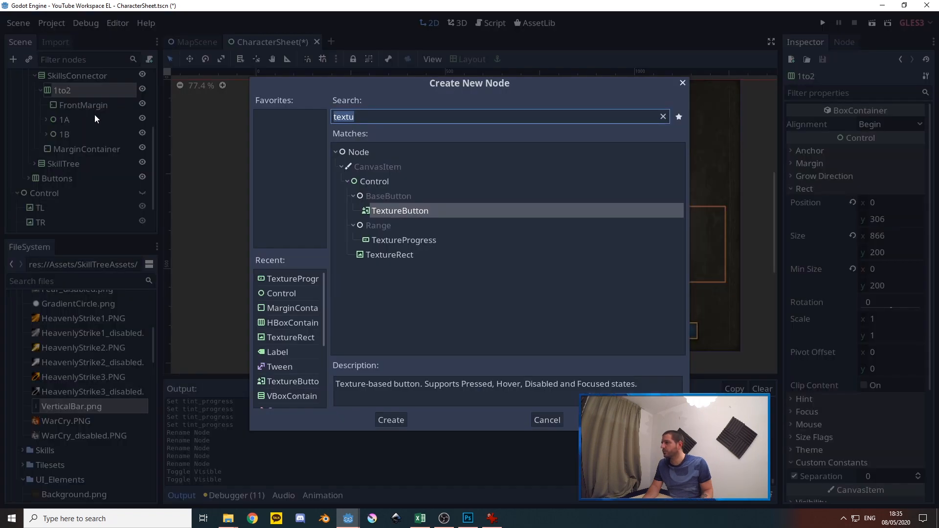
type("margin")
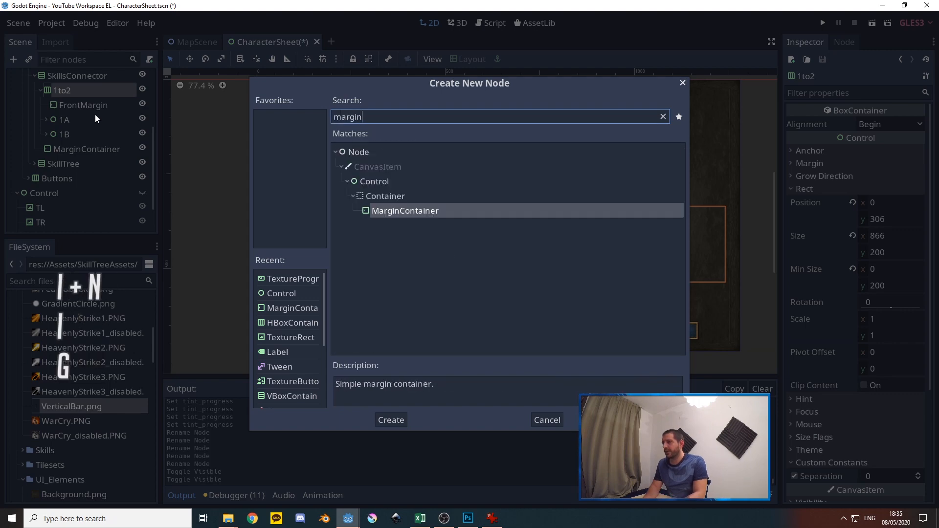
key("Return")
left_click_drag(76, 150, 71, 134)
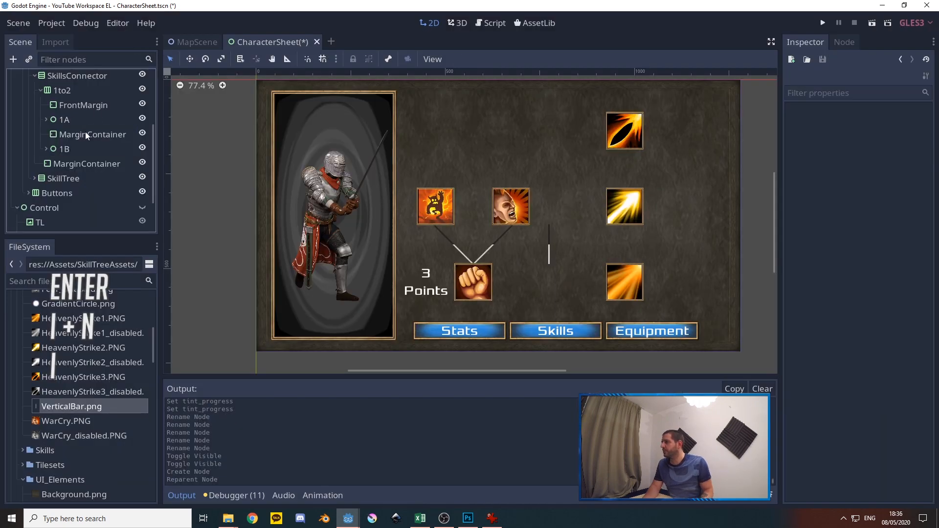
Try a minimum width of 100 for the MarginContainer between 1A and 1B, and settle on 200
left_click(804, 162)
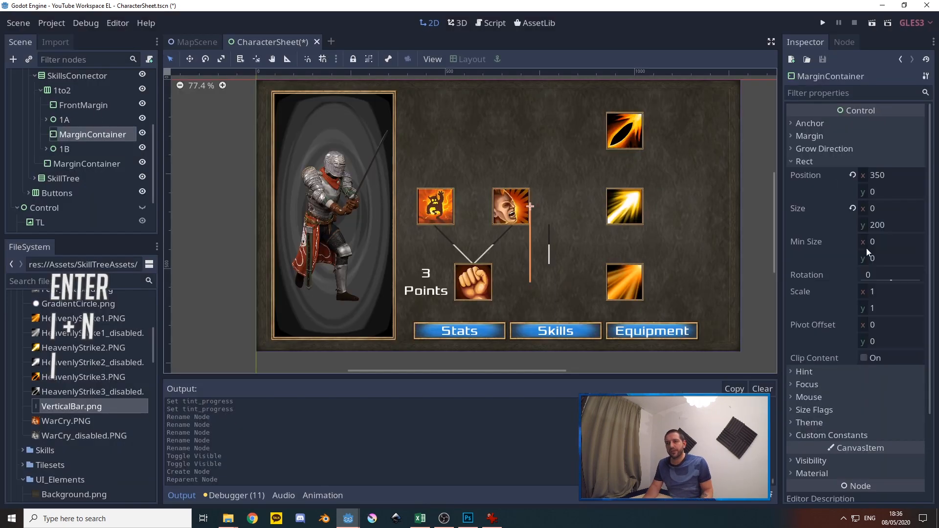
left_click(867, 243)
type("100")
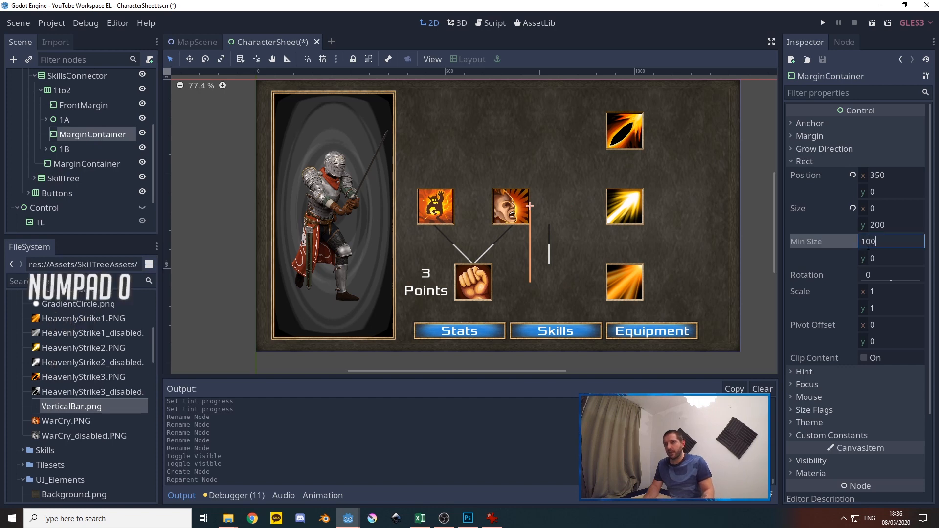
key("Return")
double_click(881, 241)
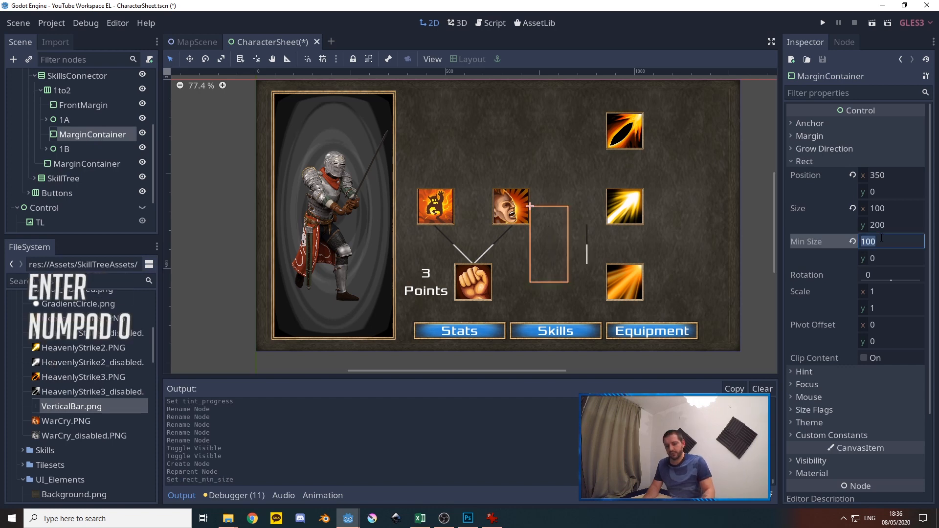
type("200")
key("Return")
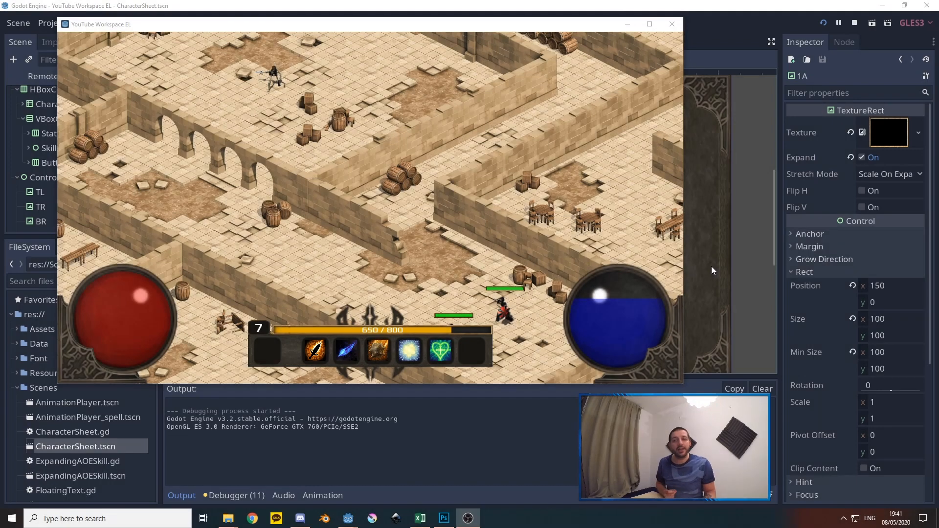
Show the Skills page of the character sheet in the running game and inspect the skill tooltips and connector lines
left_click(366, 27)
key("c")
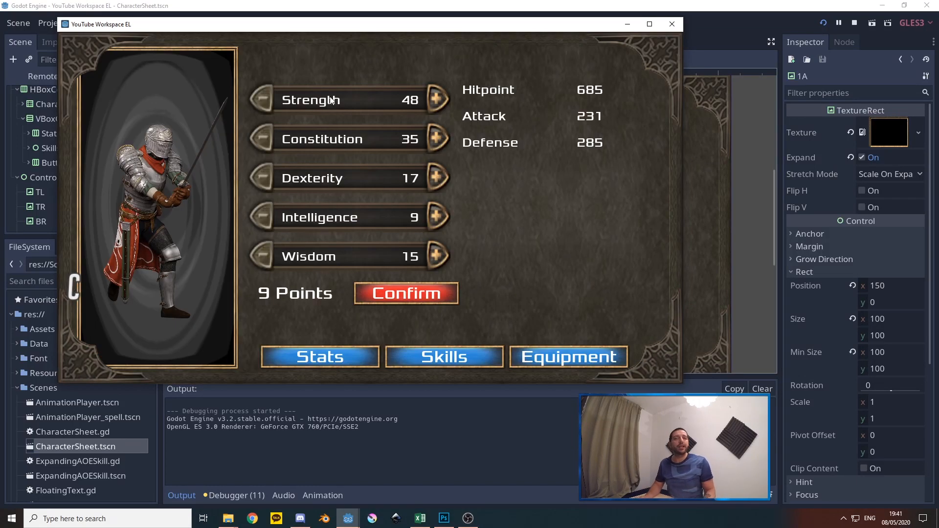
left_click(446, 360)
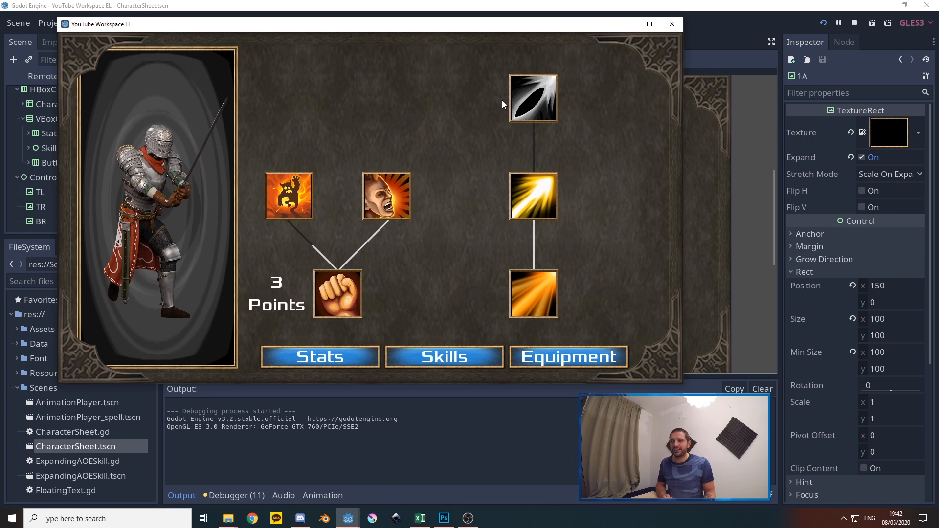
mouse_move(538, 113)
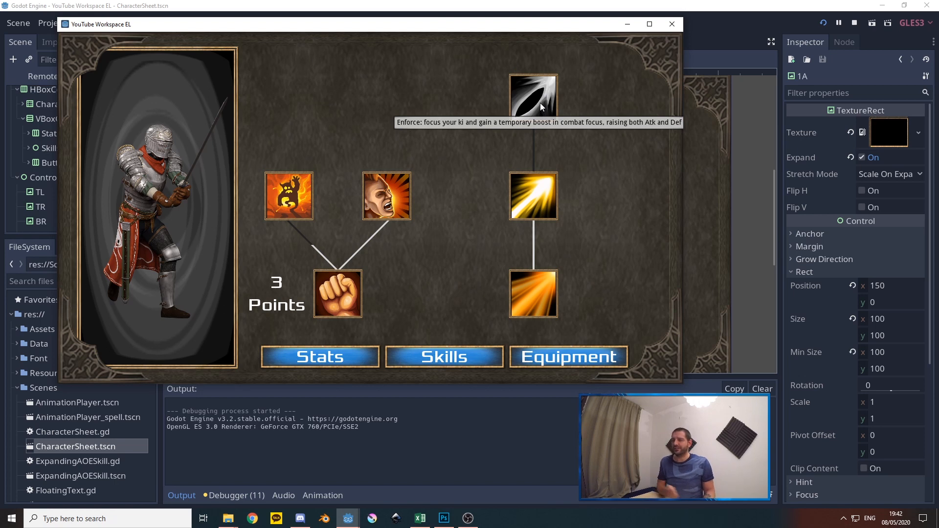
mouse_move(357, 300)
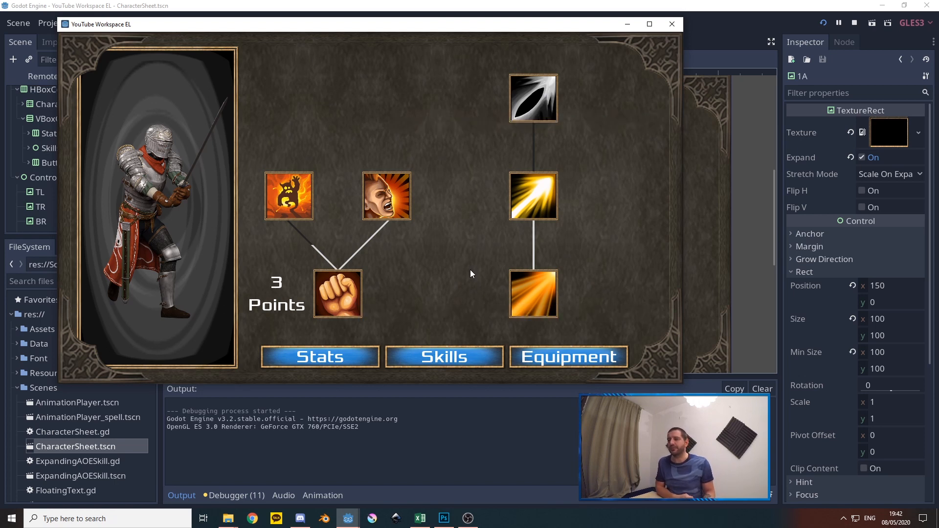